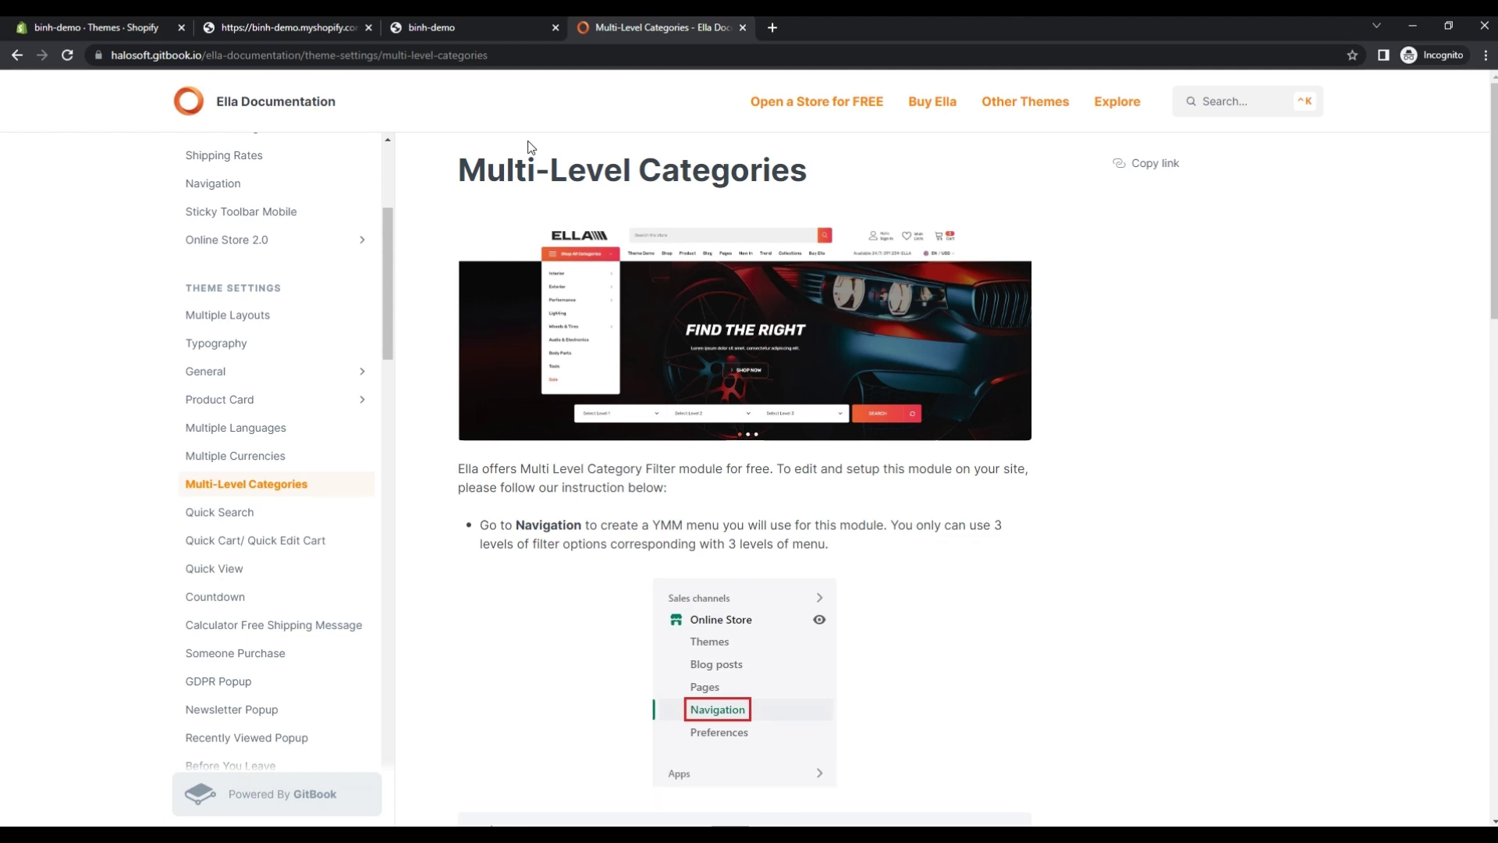
Switch to the storefront and search the three-level category filter for Collection 1, Collection Sub 1 and Collection Sub 3.
{"action": "left_click", "coordinate": [433, 24]}
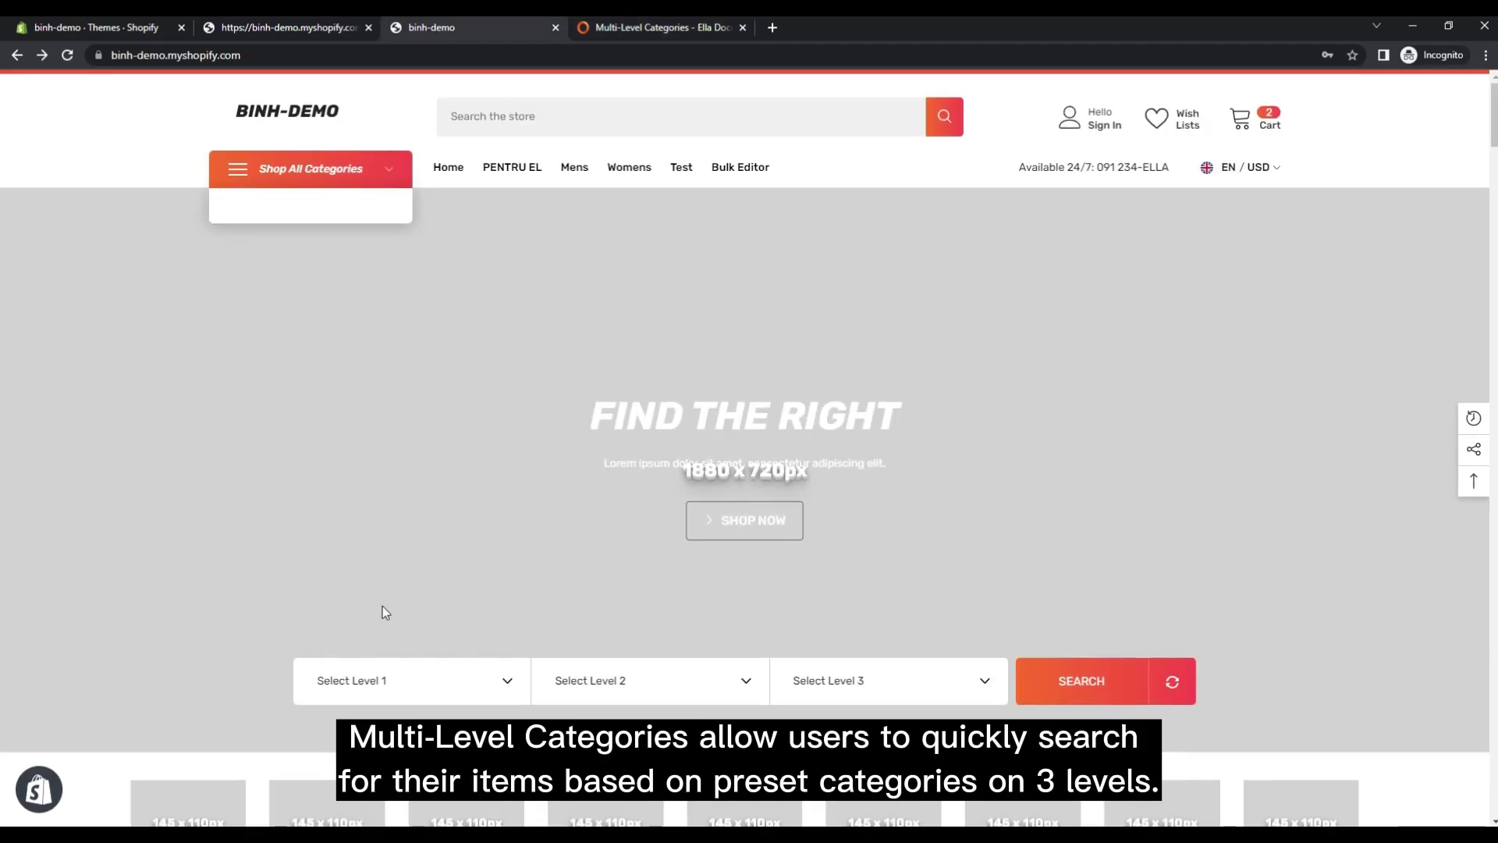
{"action": "scroll", "coordinate": [666, 678], "scroll_direction": "down", "scroll_amount": 2}
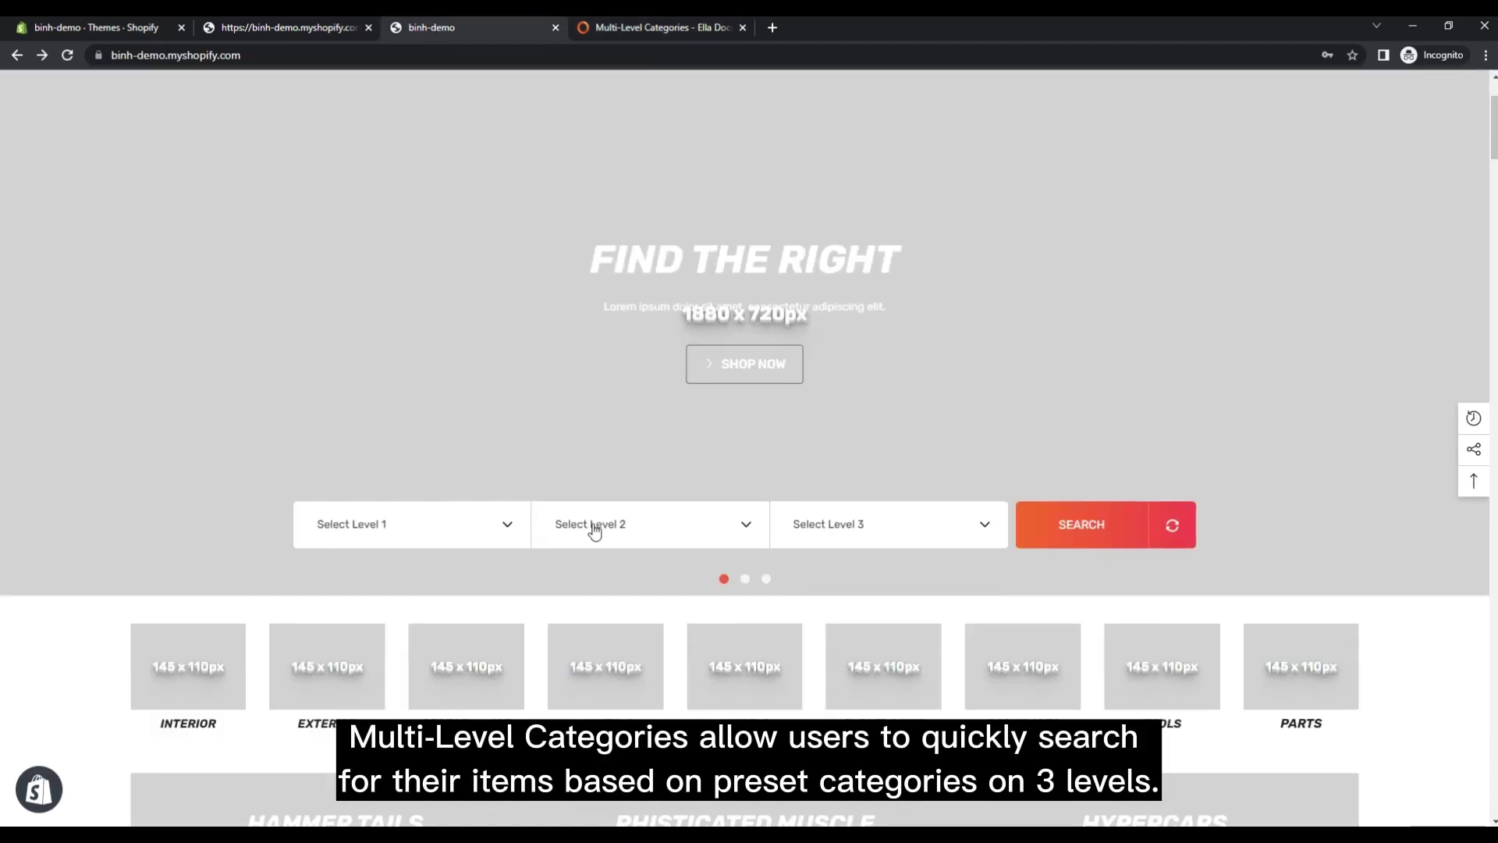
{"action": "left_click", "coordinate": [501, 534]}
{"action": "left_click", "coordinate": [394, 601]}
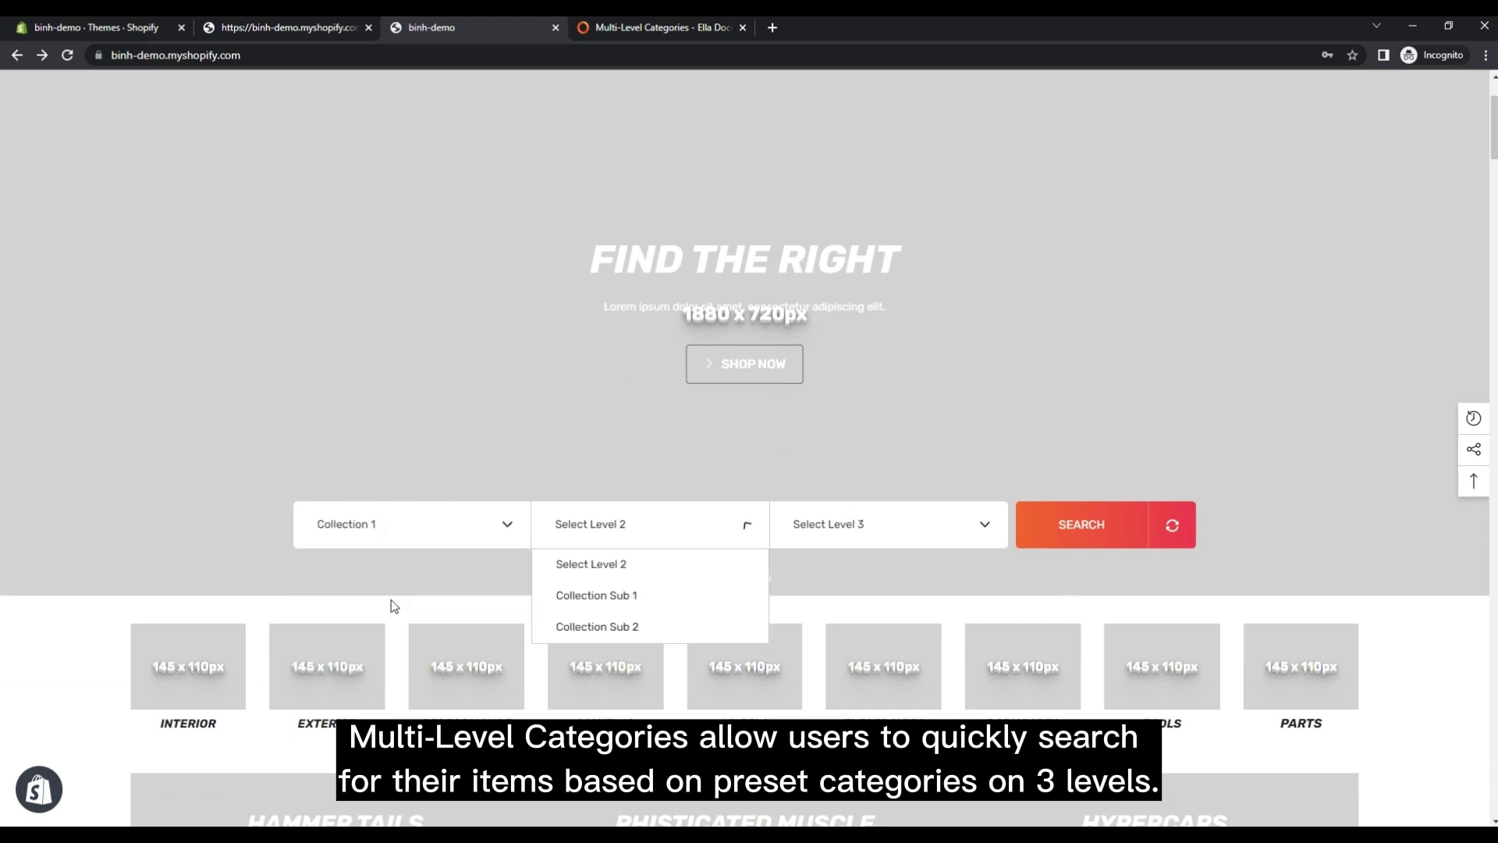
{"action": "left_click", "coordinate": [623, 598]}
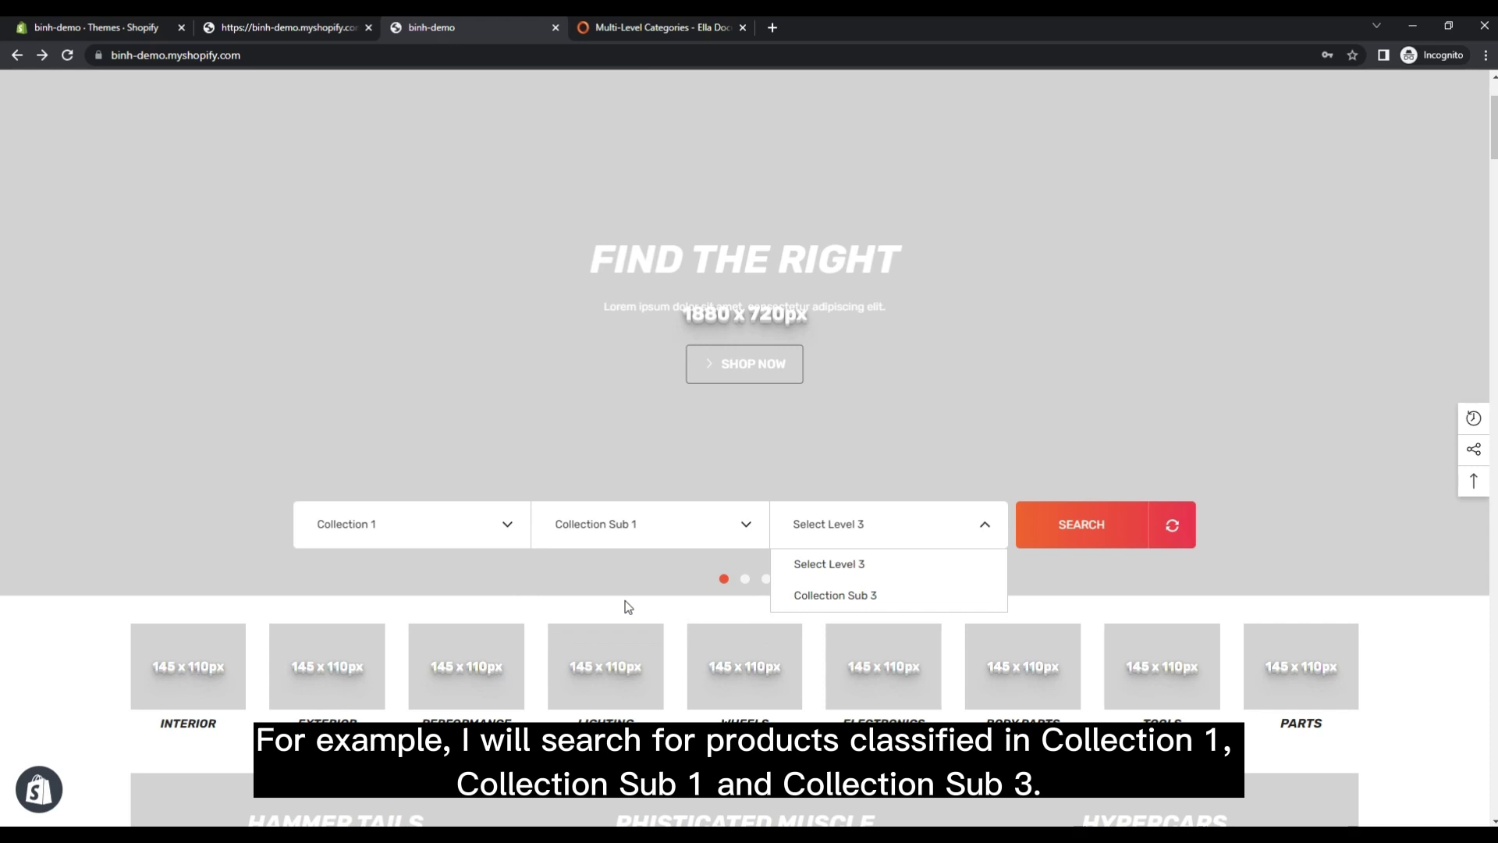
{"action": "left_click", "coordinate": [858, 596]}
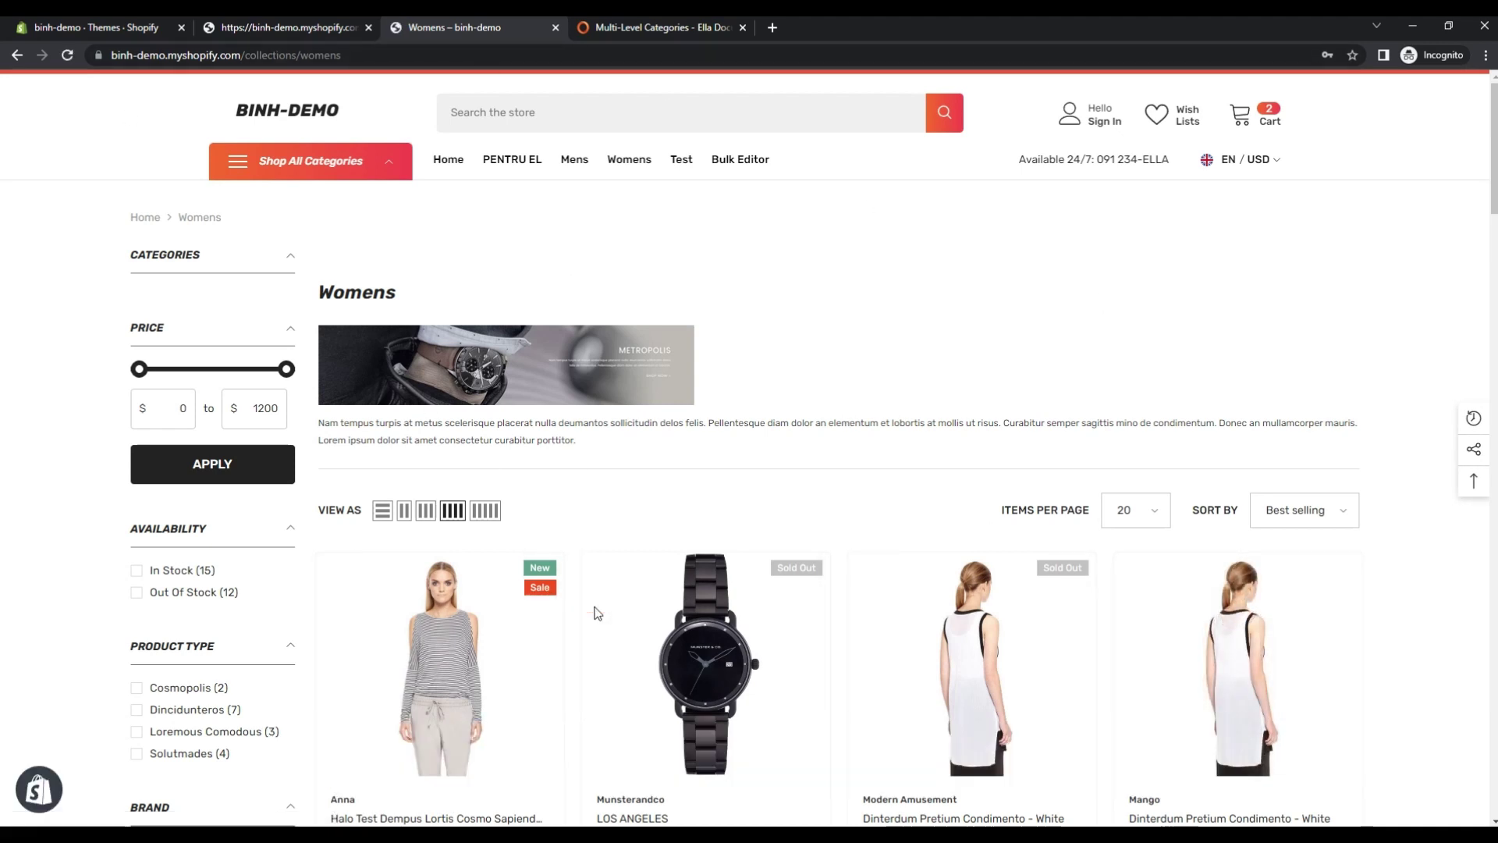
Examine the heading of the resulting collection page and return to the store's home page.
{"action": "left_click_drag", "start_coordinate": [482, 305], "coordinate": [312, 305]}
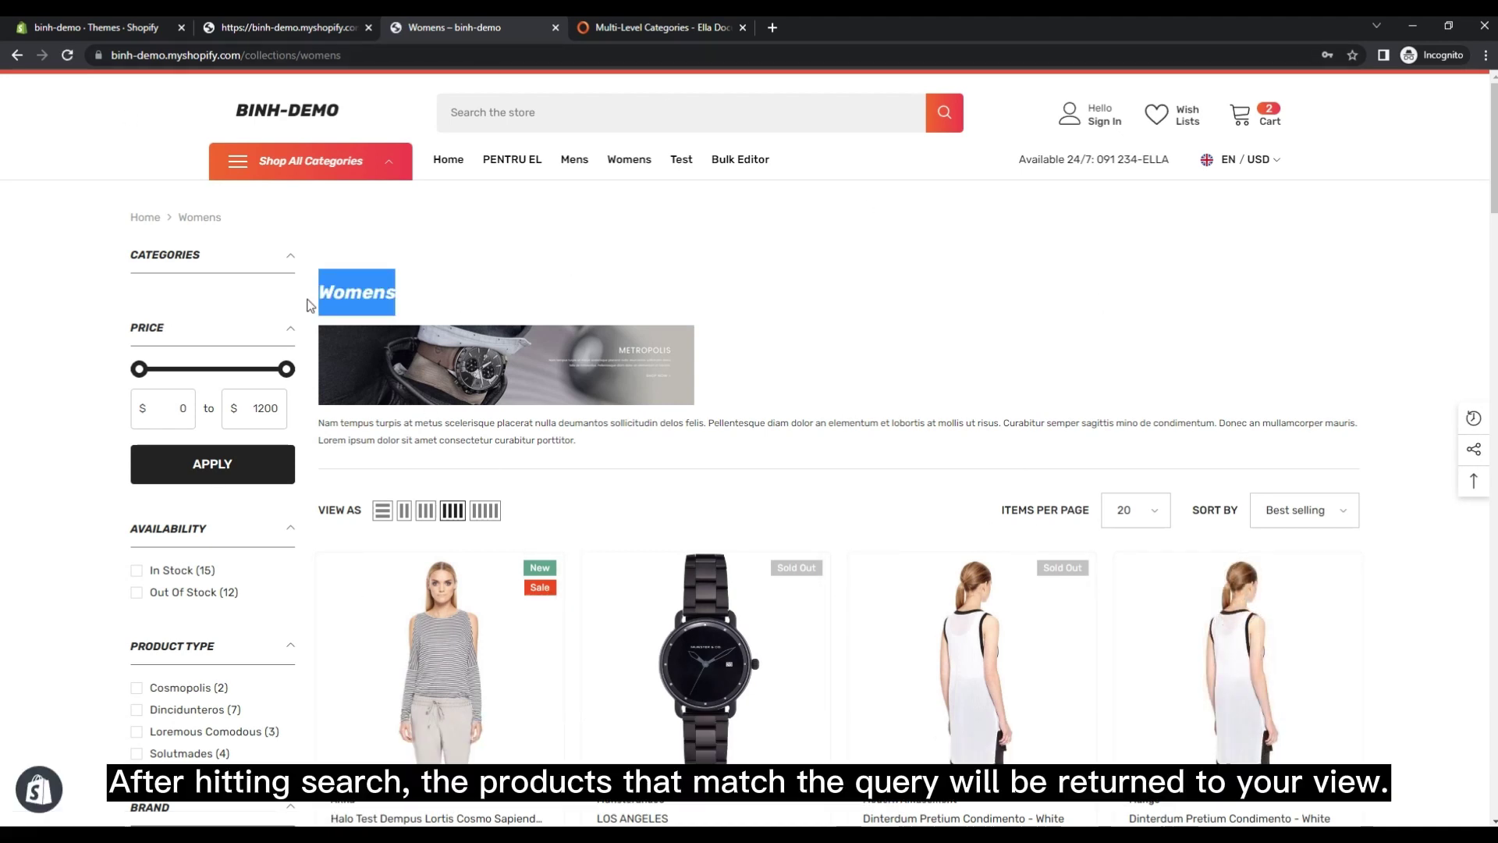
{"action": "left_click", "coordinate": [496, 297]}
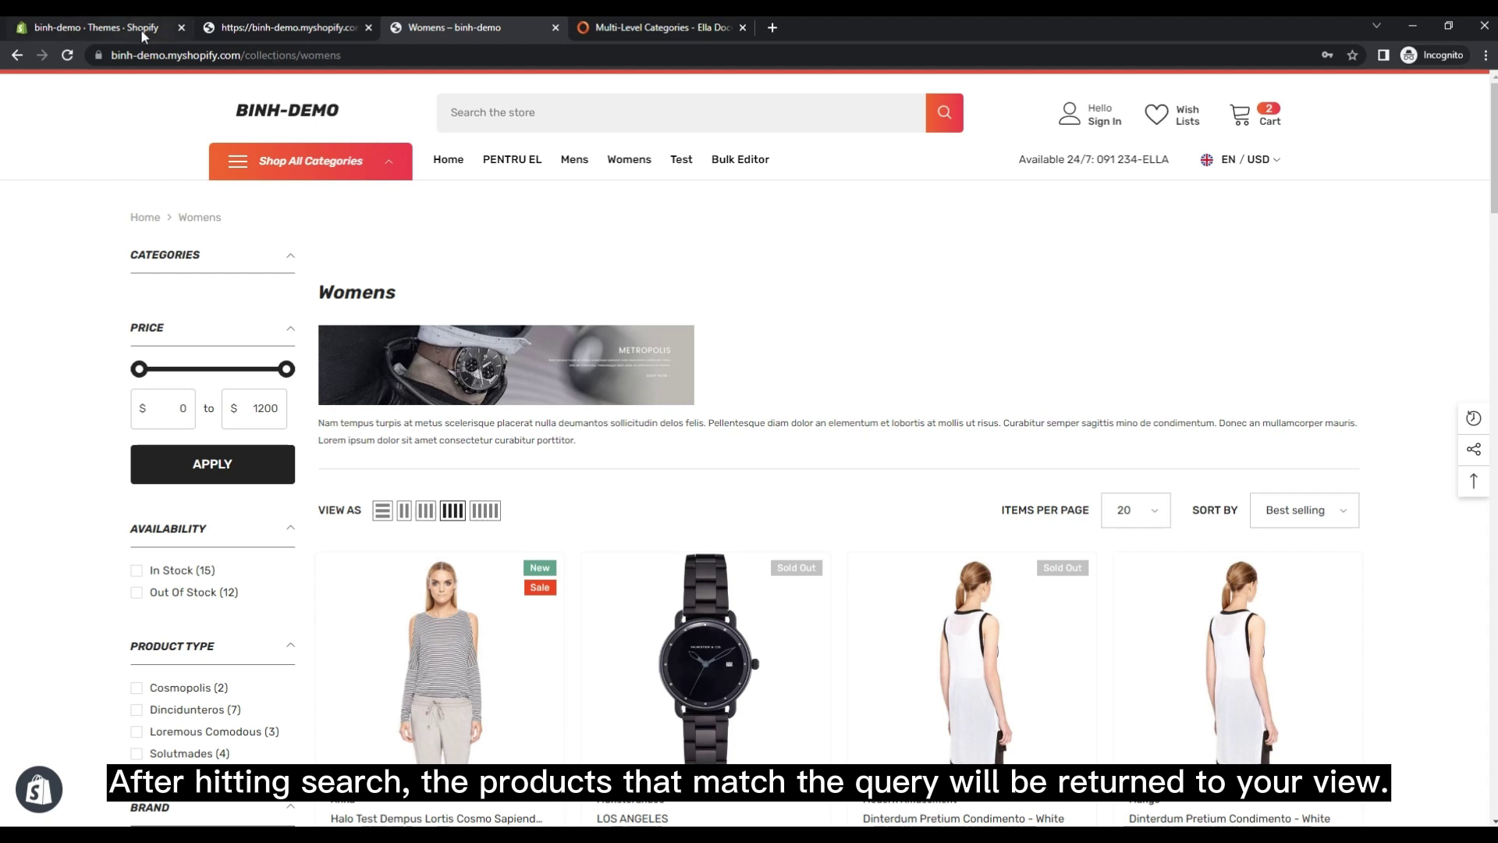
{"action": "left_click", "coordinate": [324, 116]}
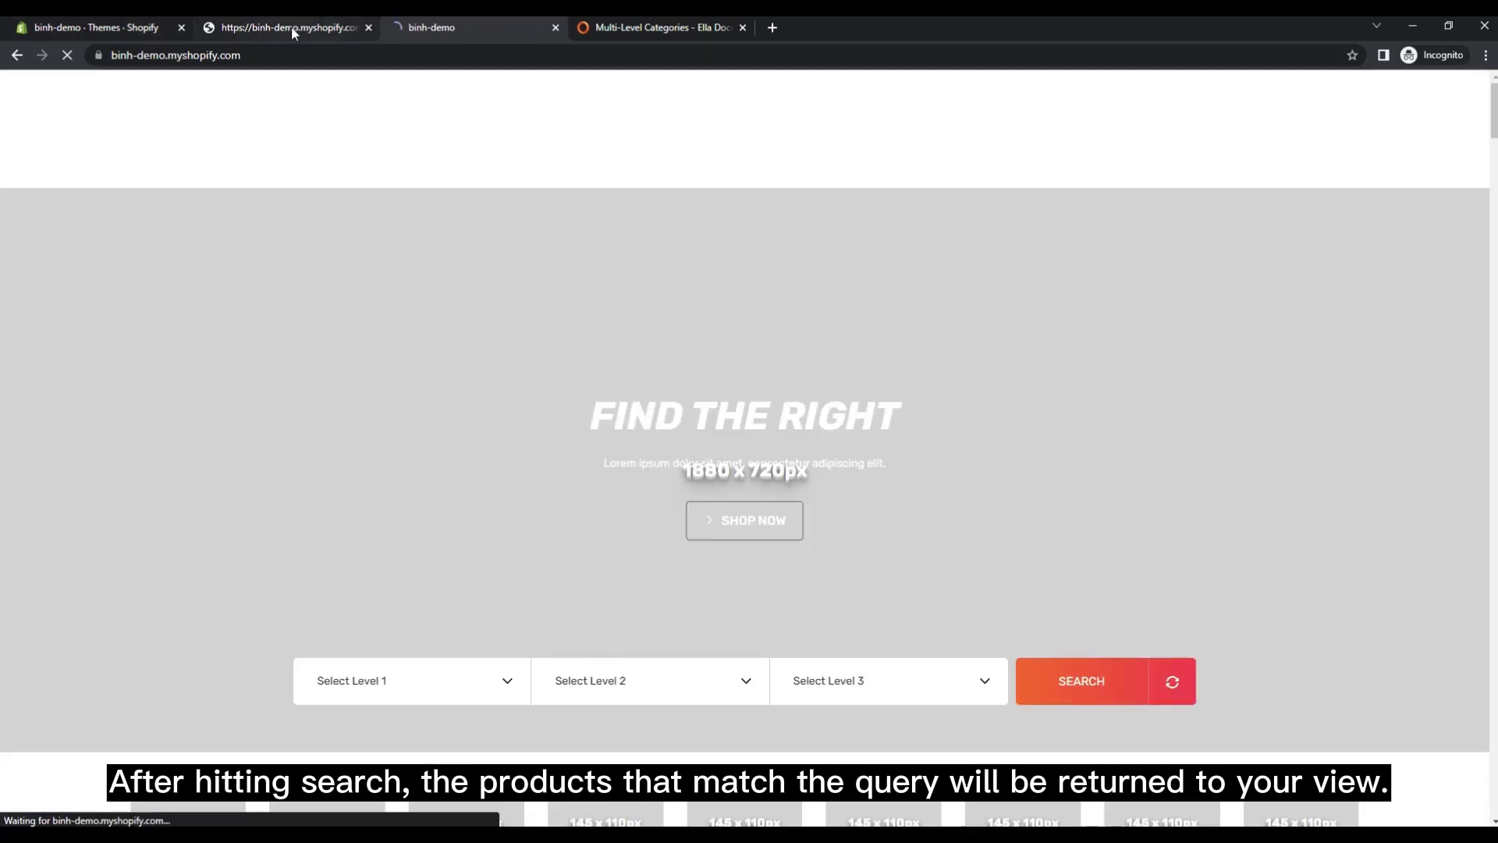
Read the Ella documentation's Multi-Level Categories instructions about creating the filter menu in Navigation.
{"action": "left_click", "coordinate": [704, 30]}
{"action": "scroll", "coordinate": [632, 354], "scroll_direction": "down", "scroll_amount": 2}
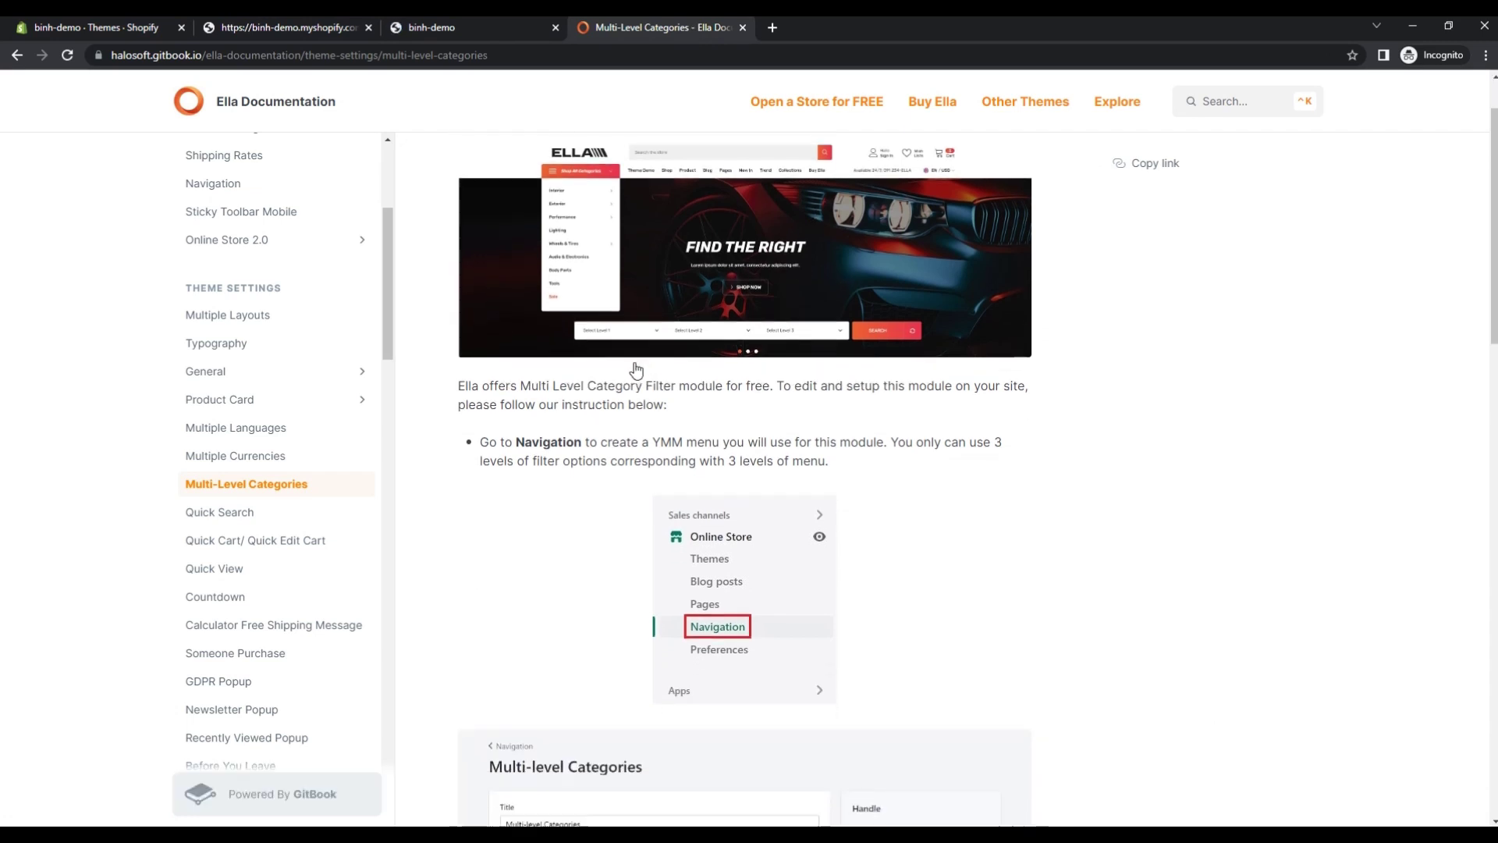
{"action": "left_click_drag", "start_coordinate": [457, 311], "coordinate": [683, 340]}
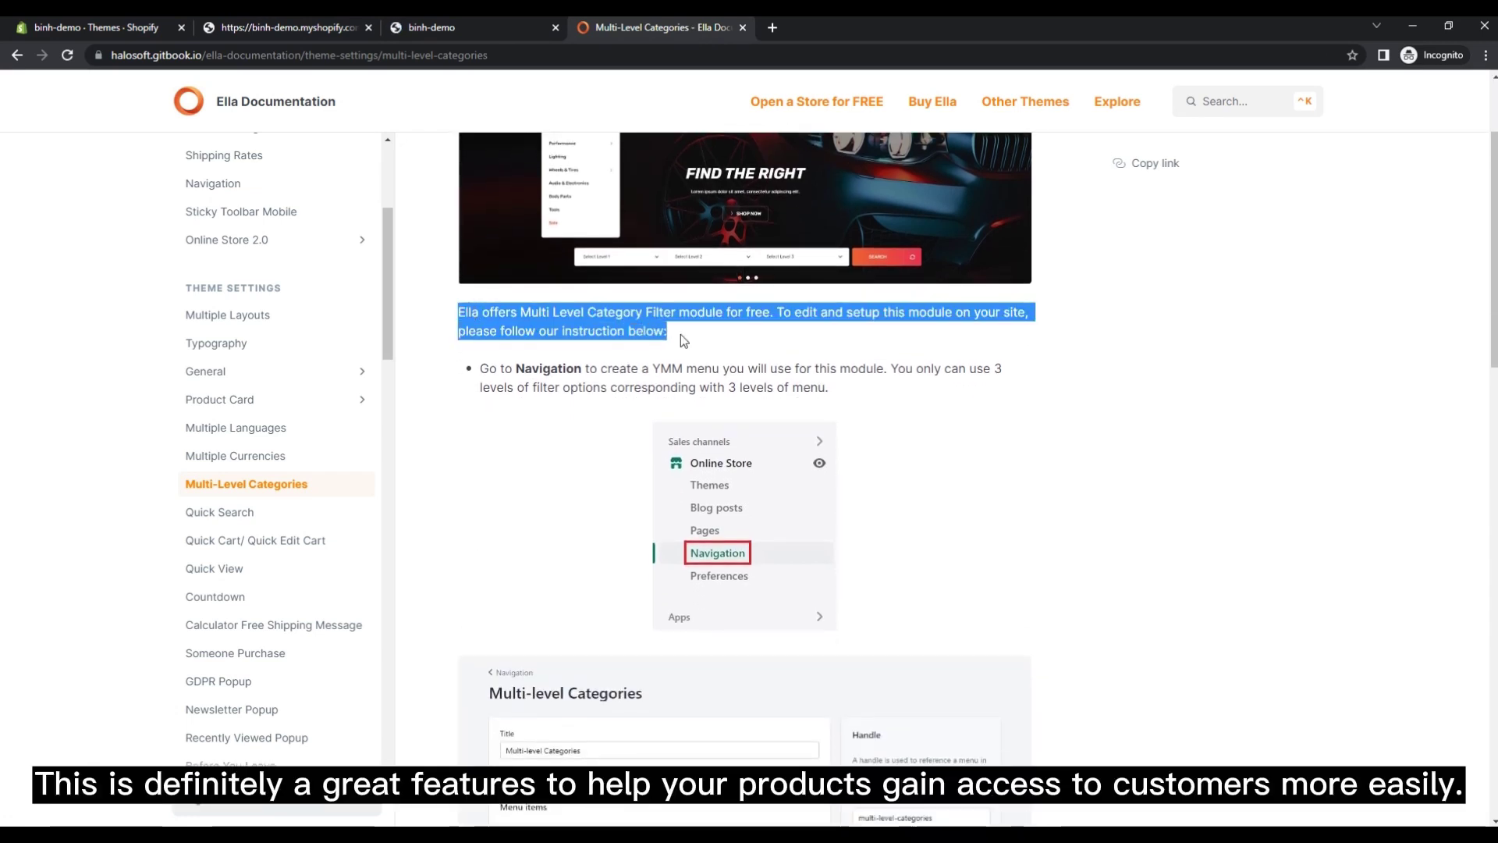
{"action": "left_click", "coordinate": [646, 364]}
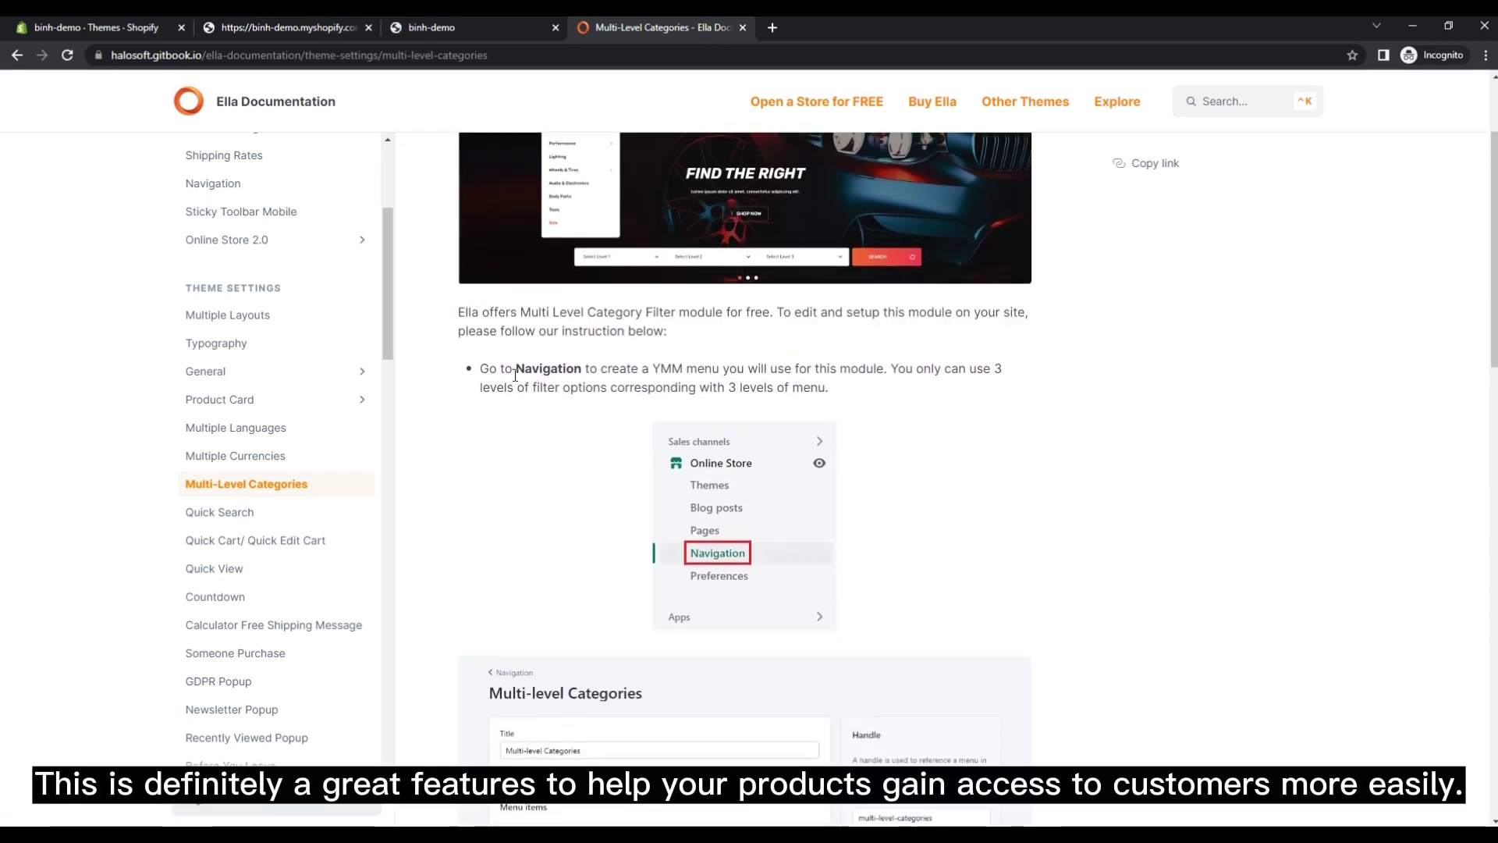
{"action": "left_click_drag", "start_coordinate": [480, 370], "coordinate": [864, 406]}
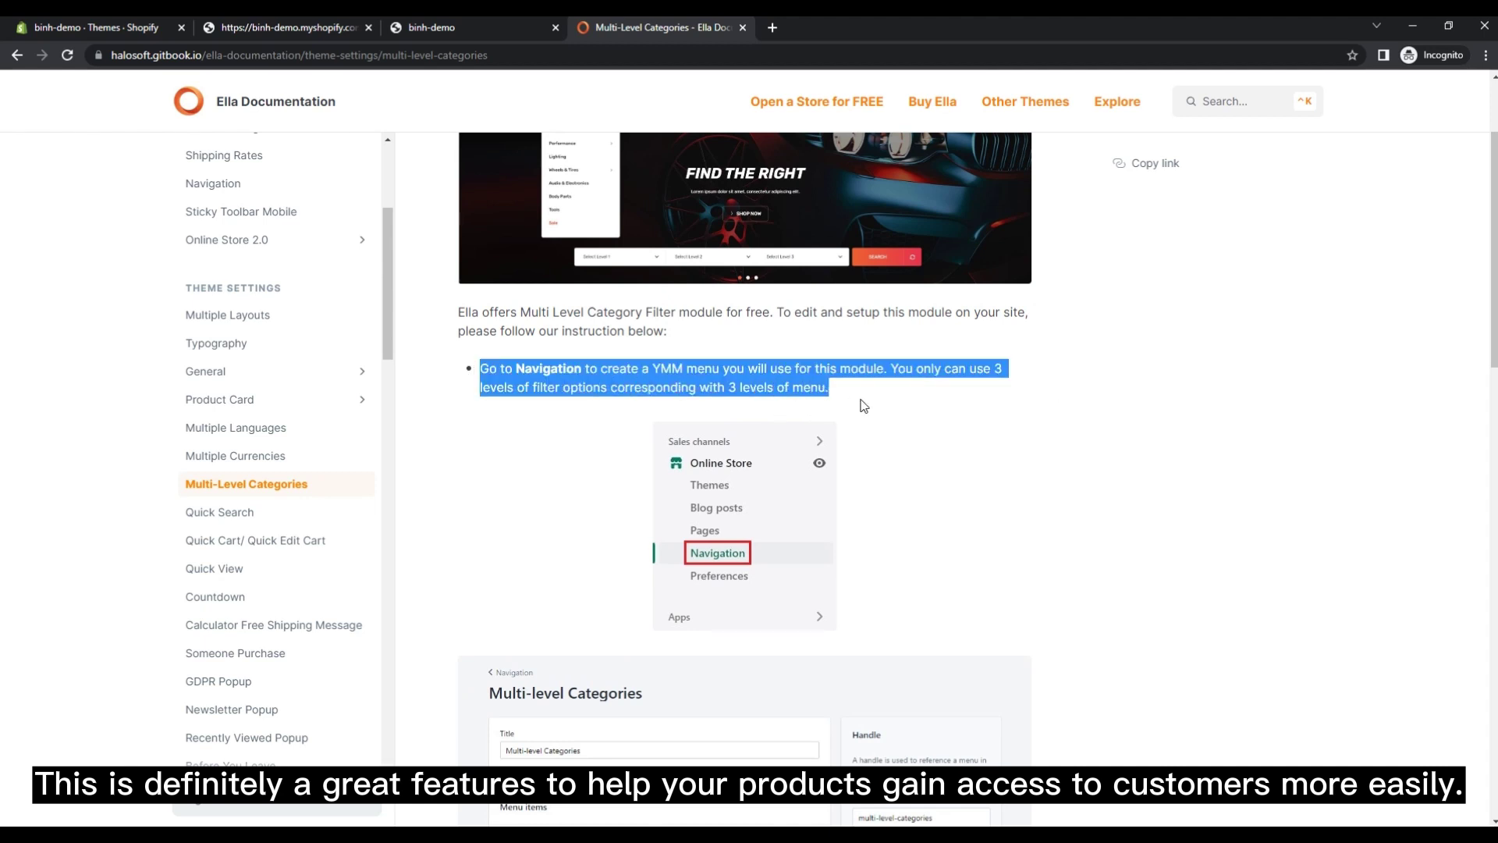
{"action": "left_click", "coordinate": [740, 384]}
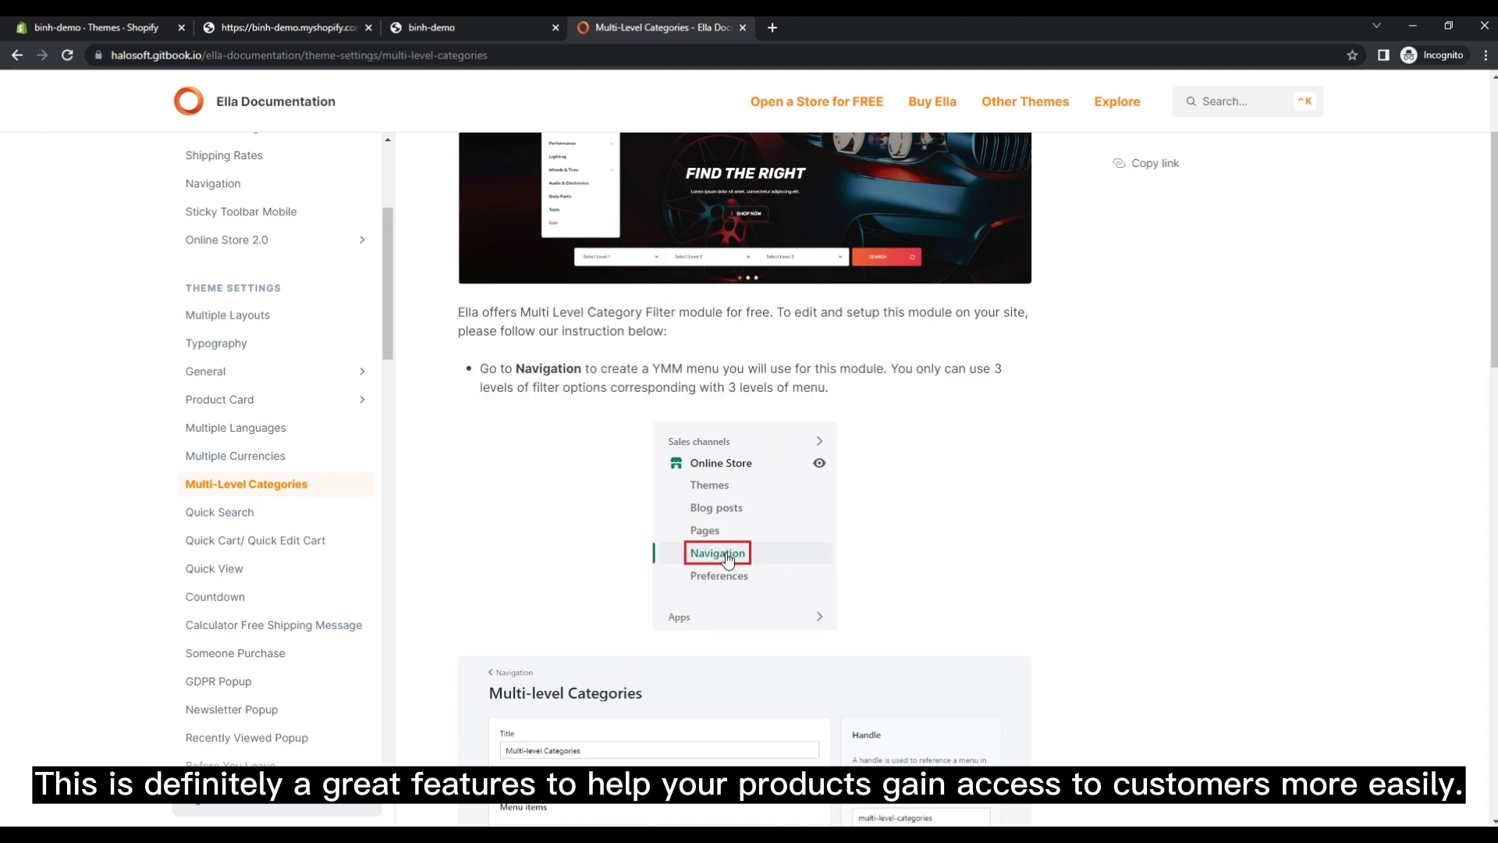
{"action": "scroll", "coordinate": [748, 546], "scroll_direction": "down", "scroll_amount": 1}
{"action": "scroll", "coordinate": [749, 545], "scroll_direction": "down", "scroll_amount": 2}
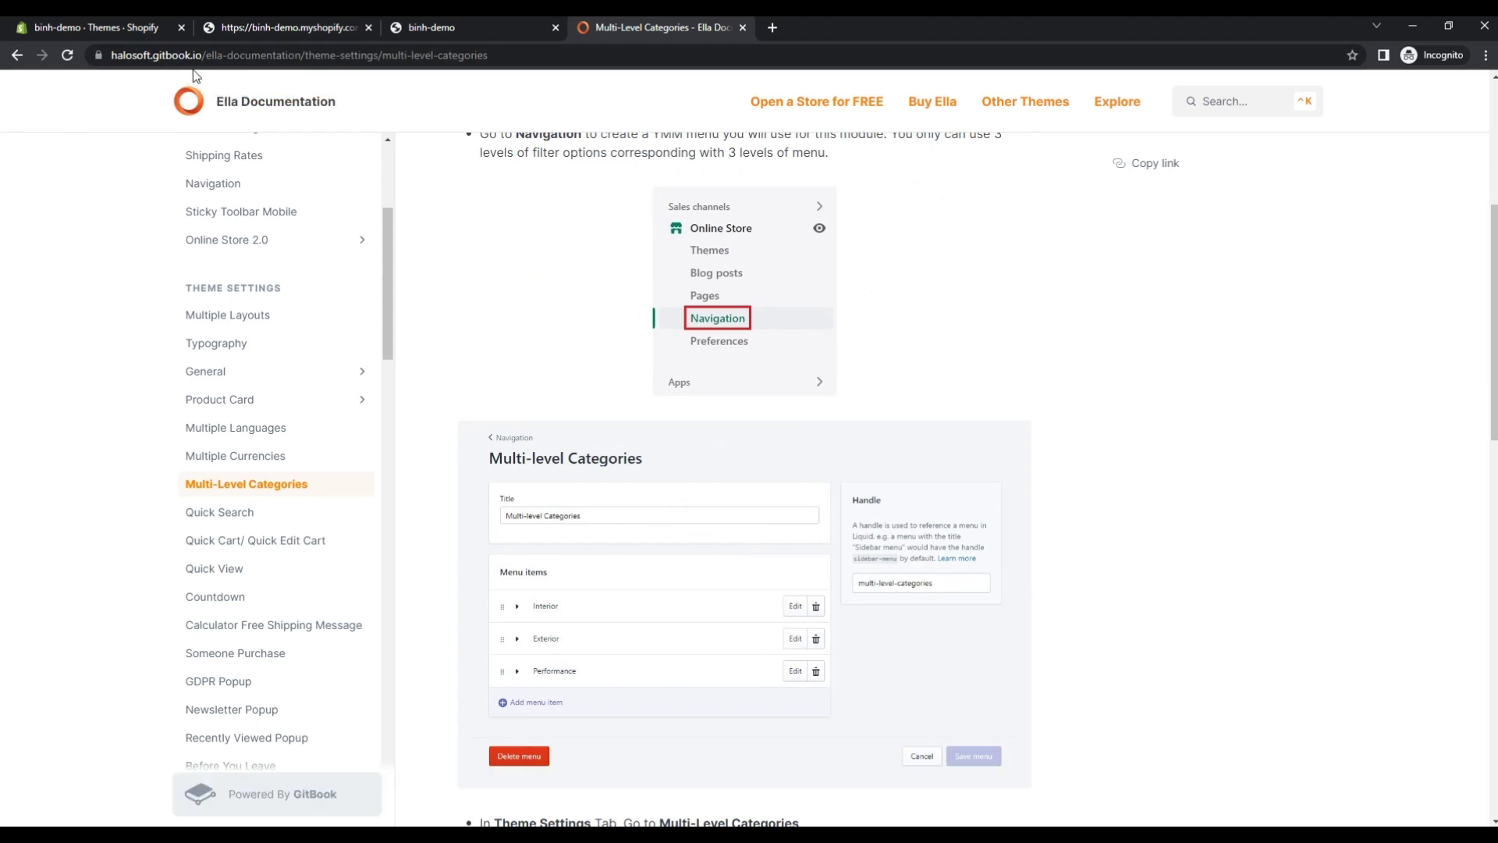
Switch to the Shopify admin and start a new navigation menu titled "Menu Multi Level Categories".
{"action": "left_click", "coordinate": [115, 29]}
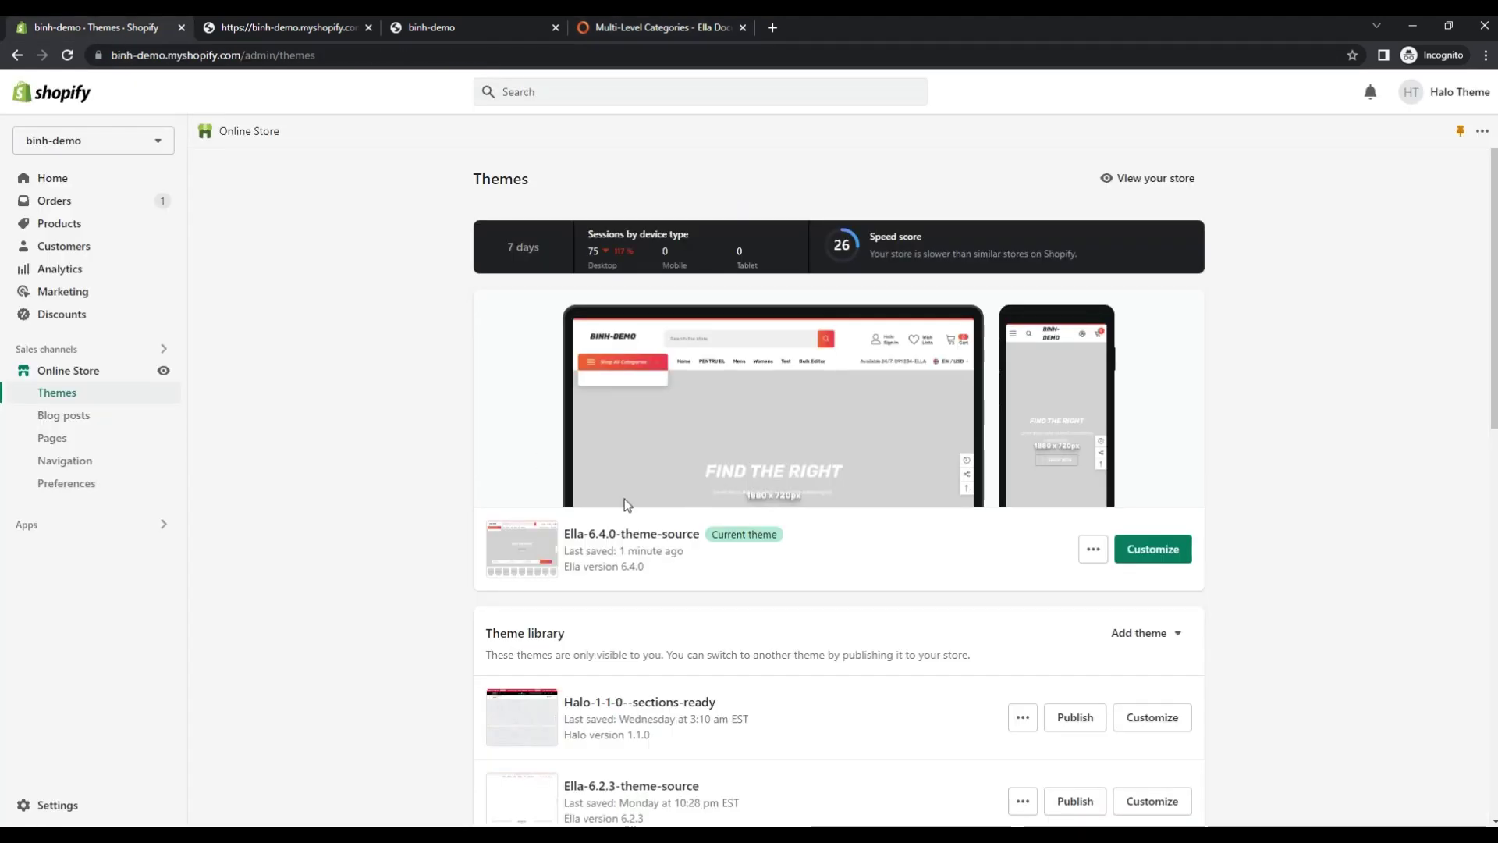
{"action": "left_click", "coordinate": [81, 469]}
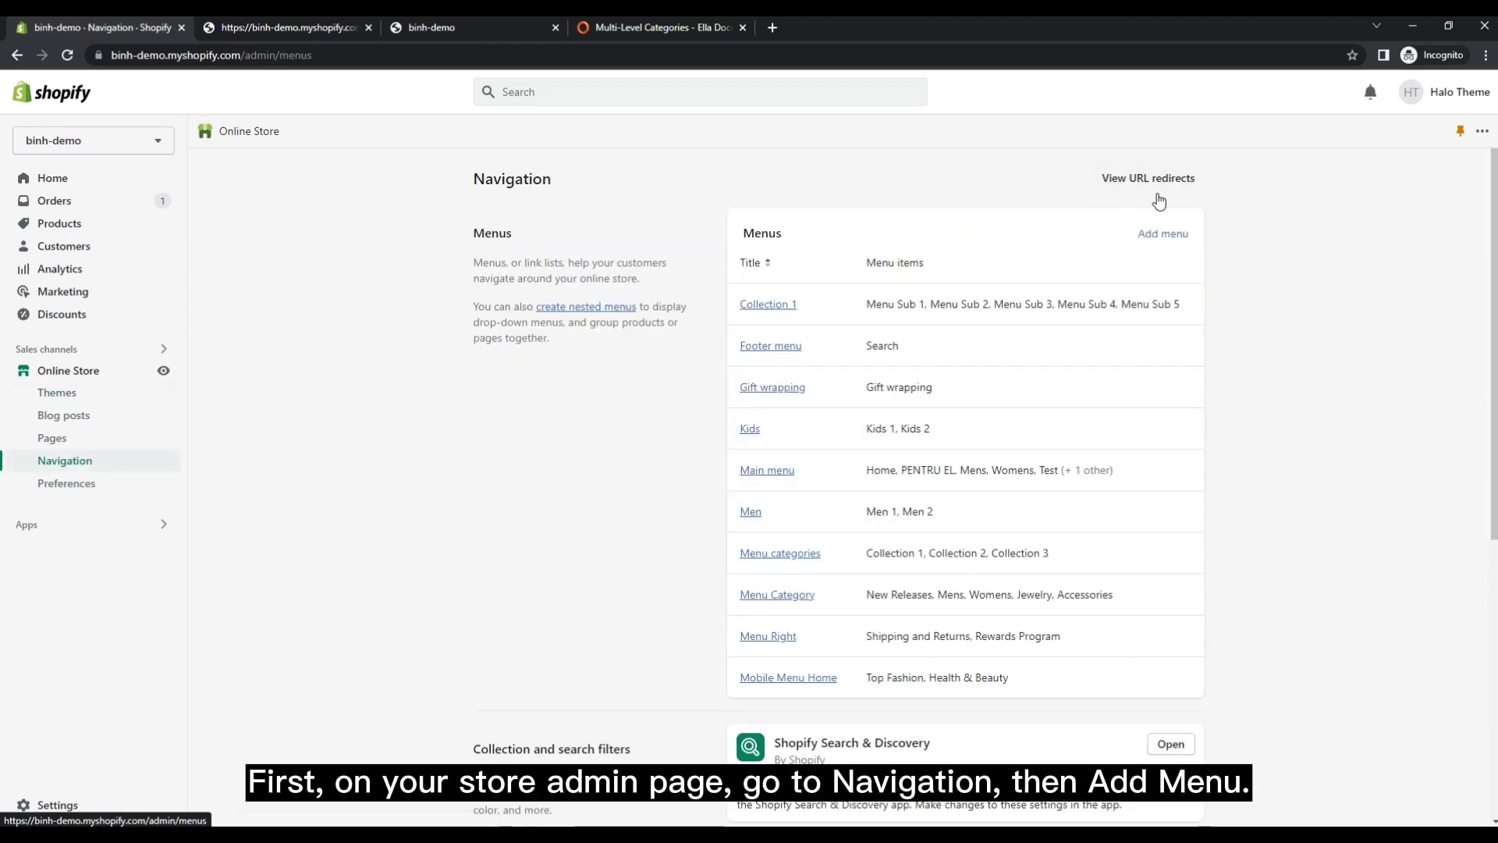
{"action": "left_click", "coordinate": [1162, 234]}
{"action": "left_click", "coordinate": [652, 264]}
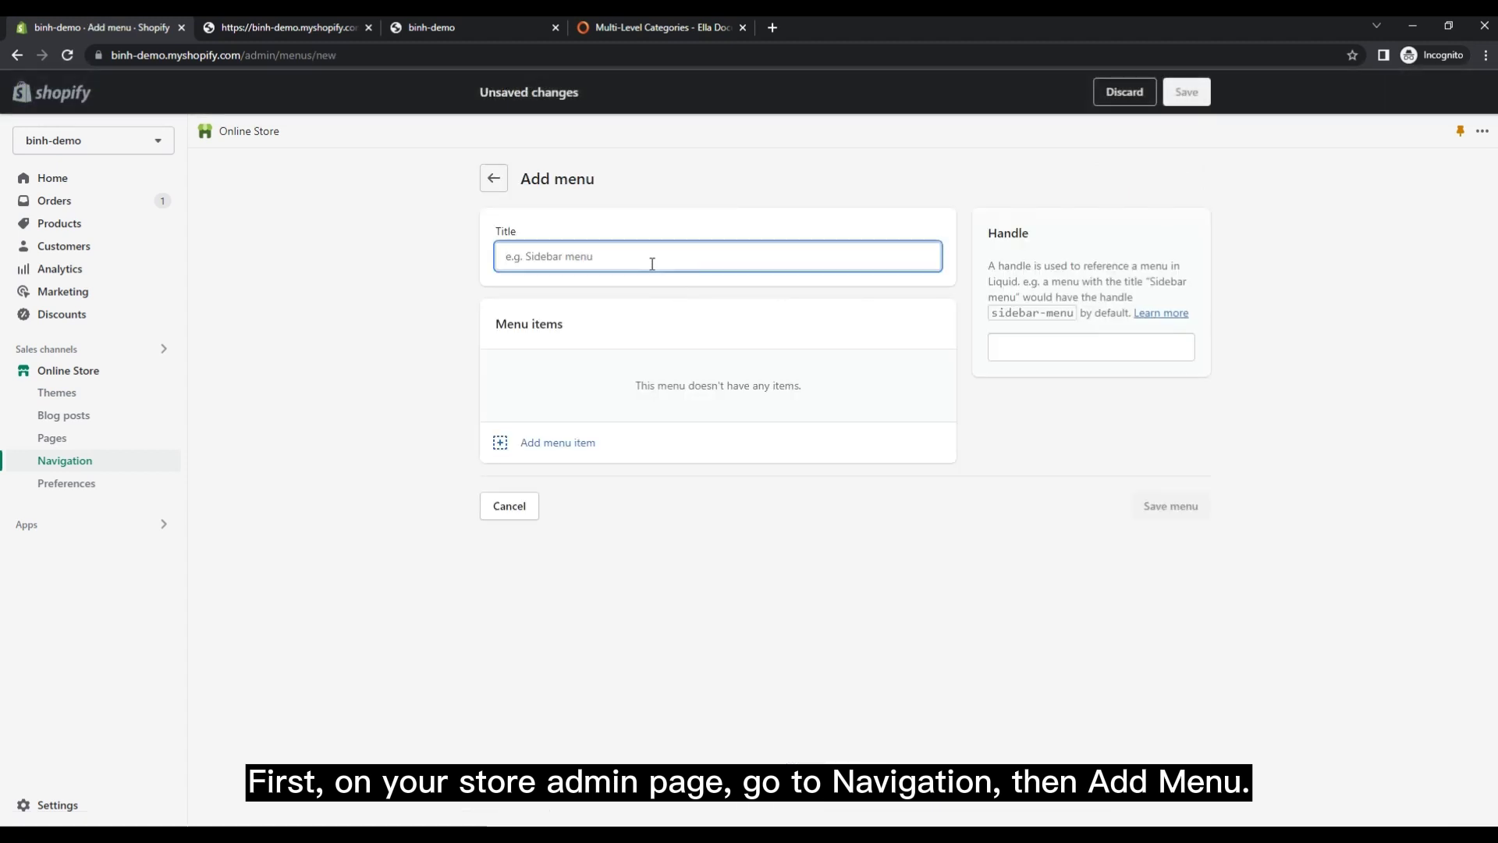
{"action": "type", "text": "Menu "}
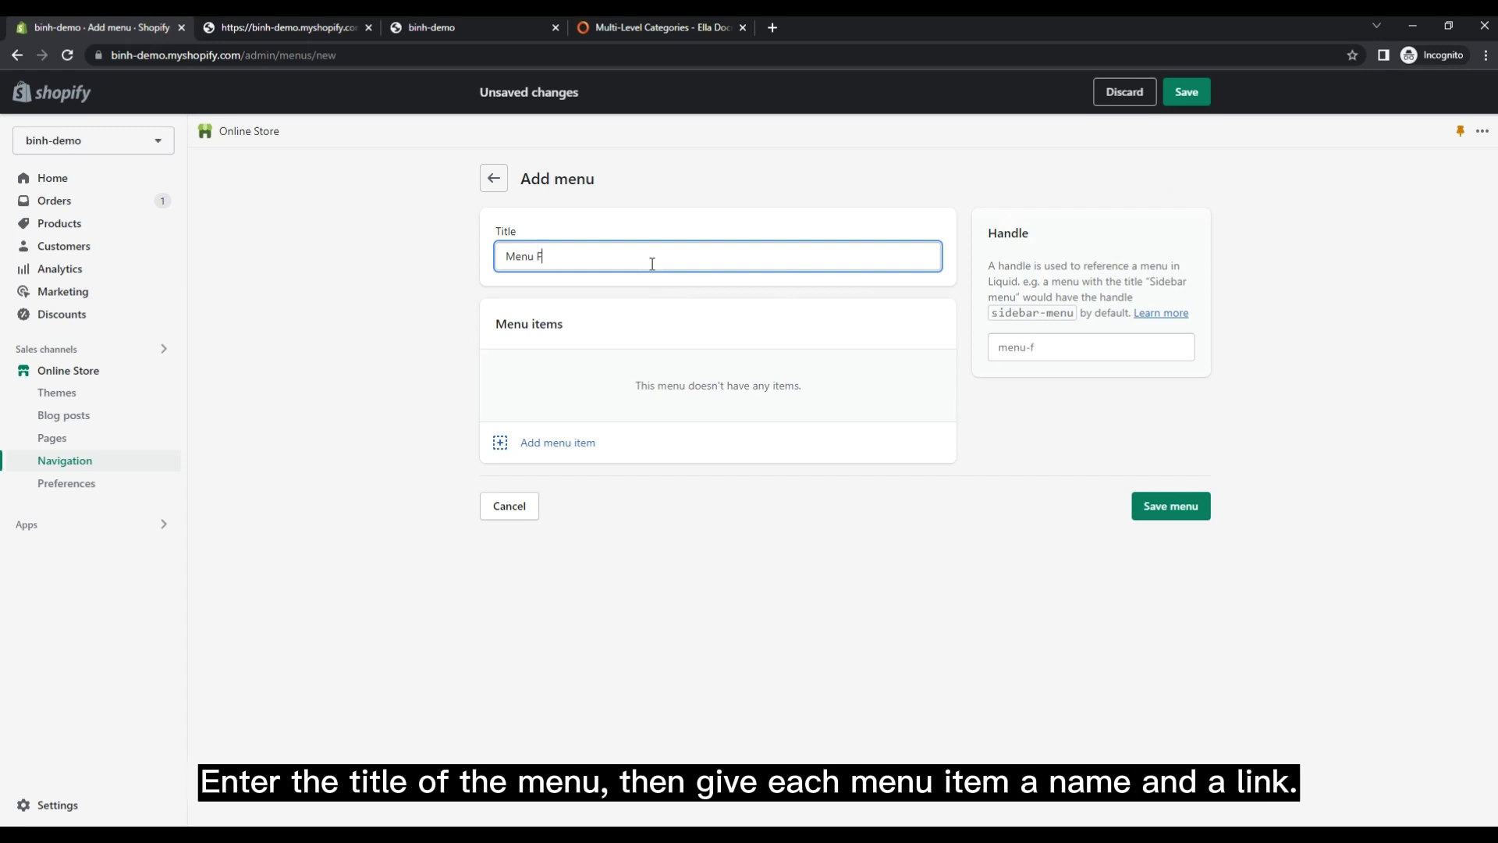
{"action": "type", "text": "Multi Level Categori"}
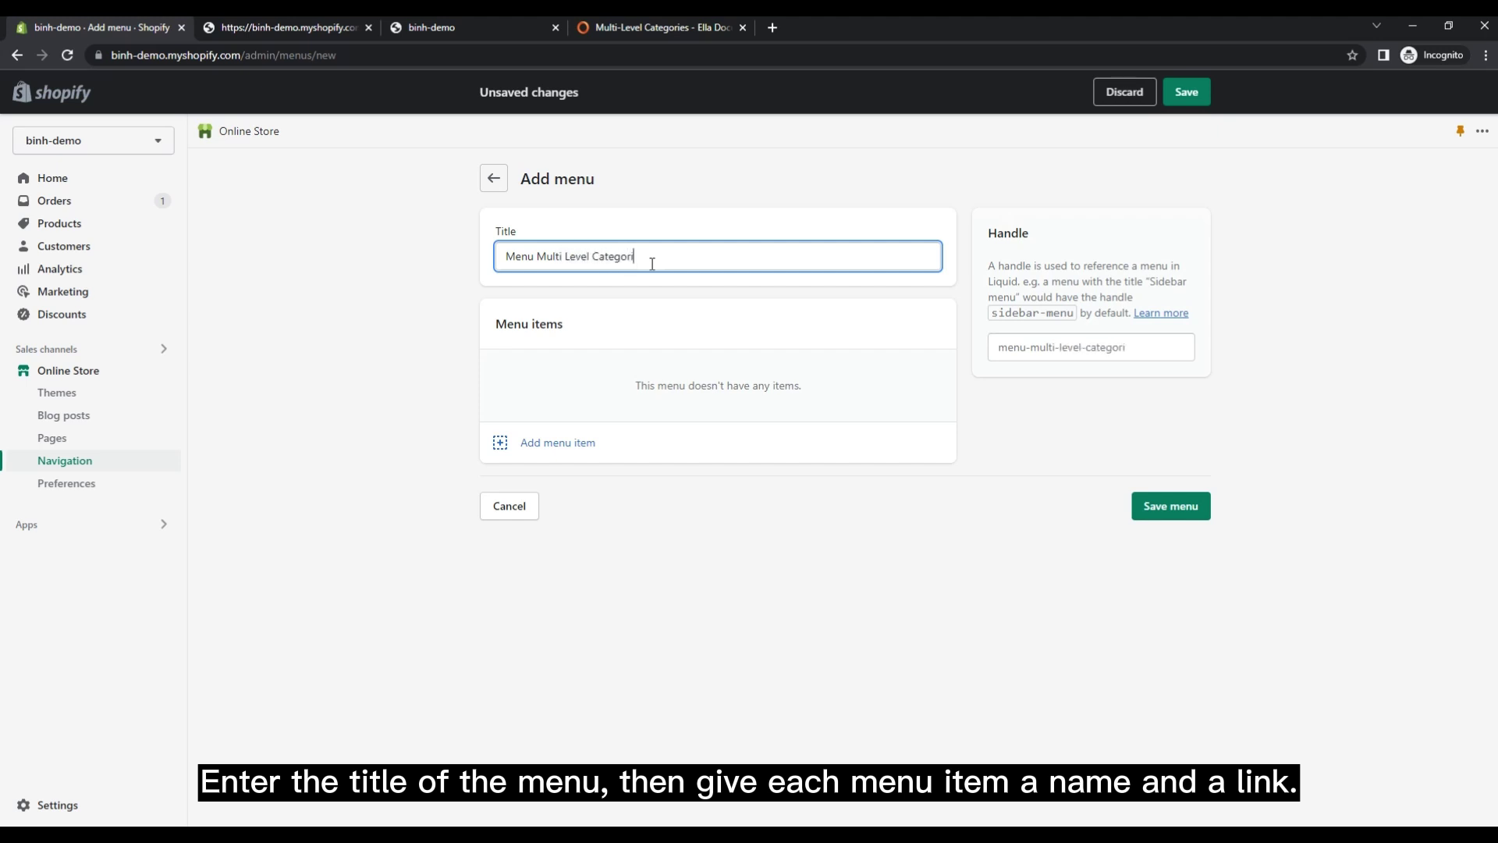
{"action": "type", "text": "es"}
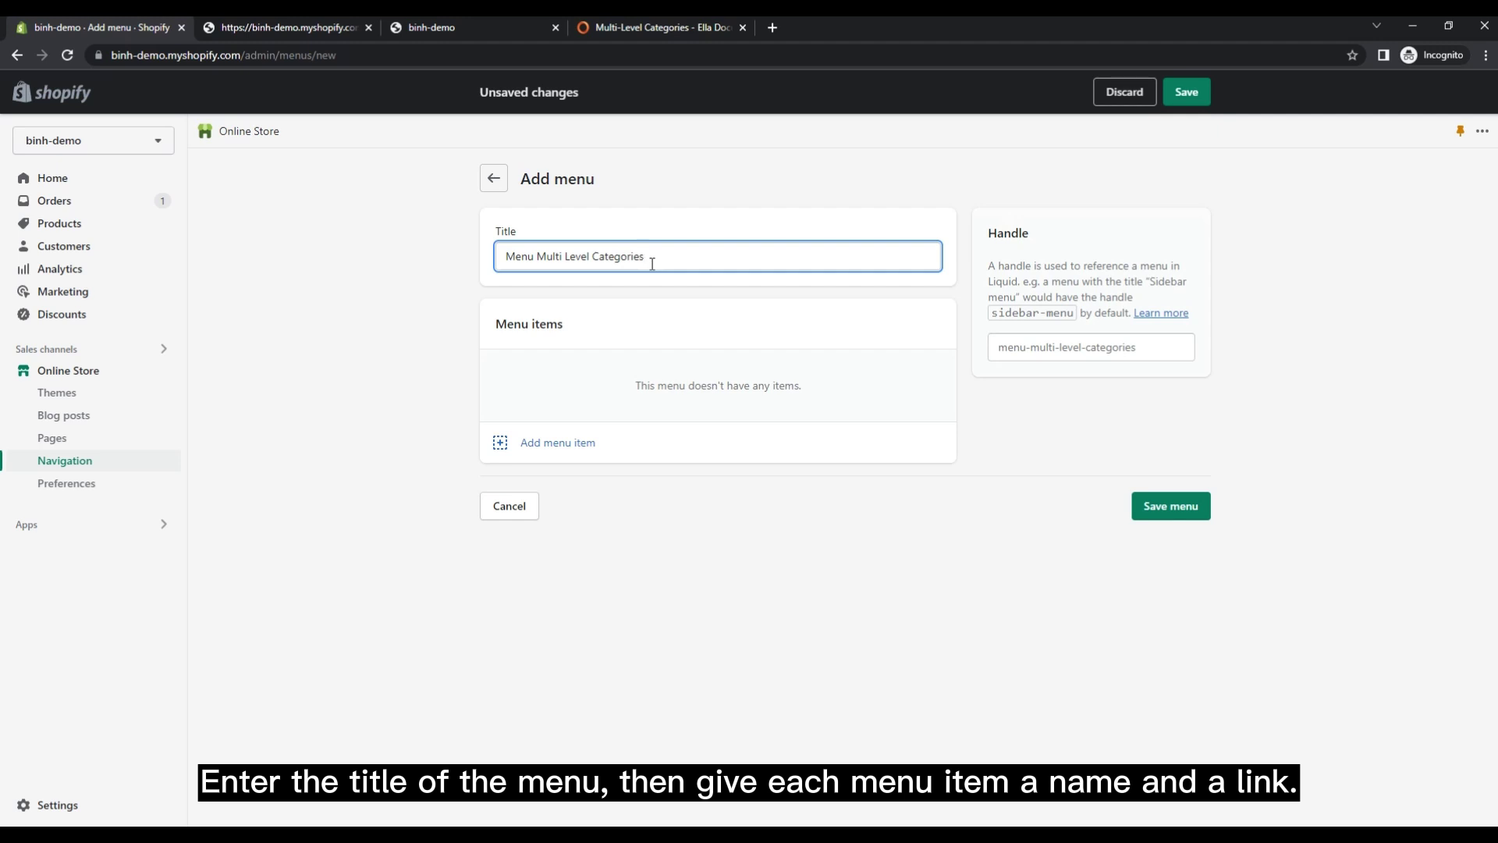
Add a menu item named "Menu Collection Lv1" with a suggested link.
{"action": "left_click", "coordinate": [702, 443]}
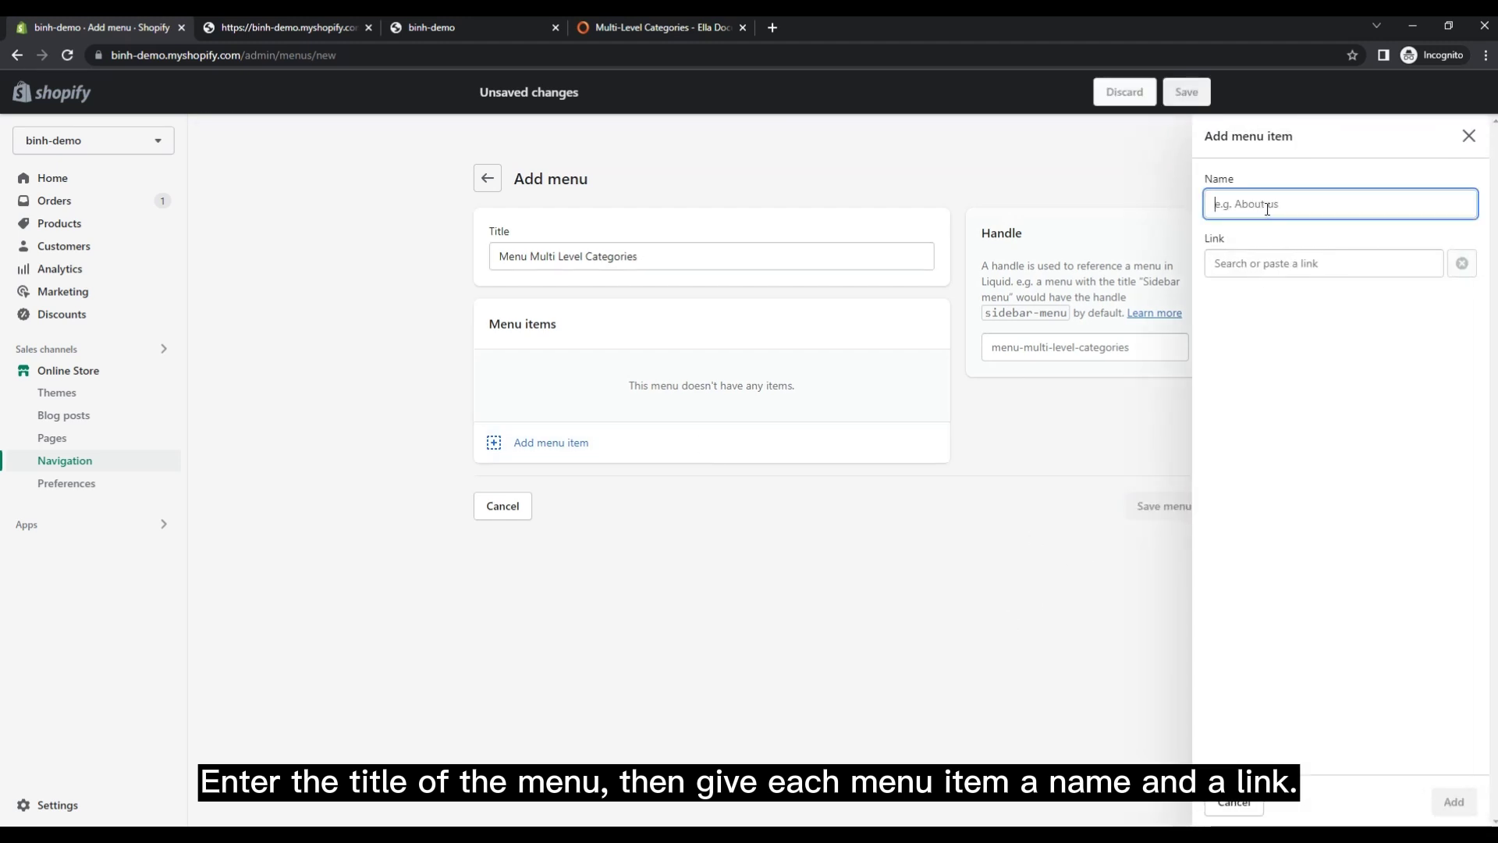
{"action": "type", "text": "Menu Co"}
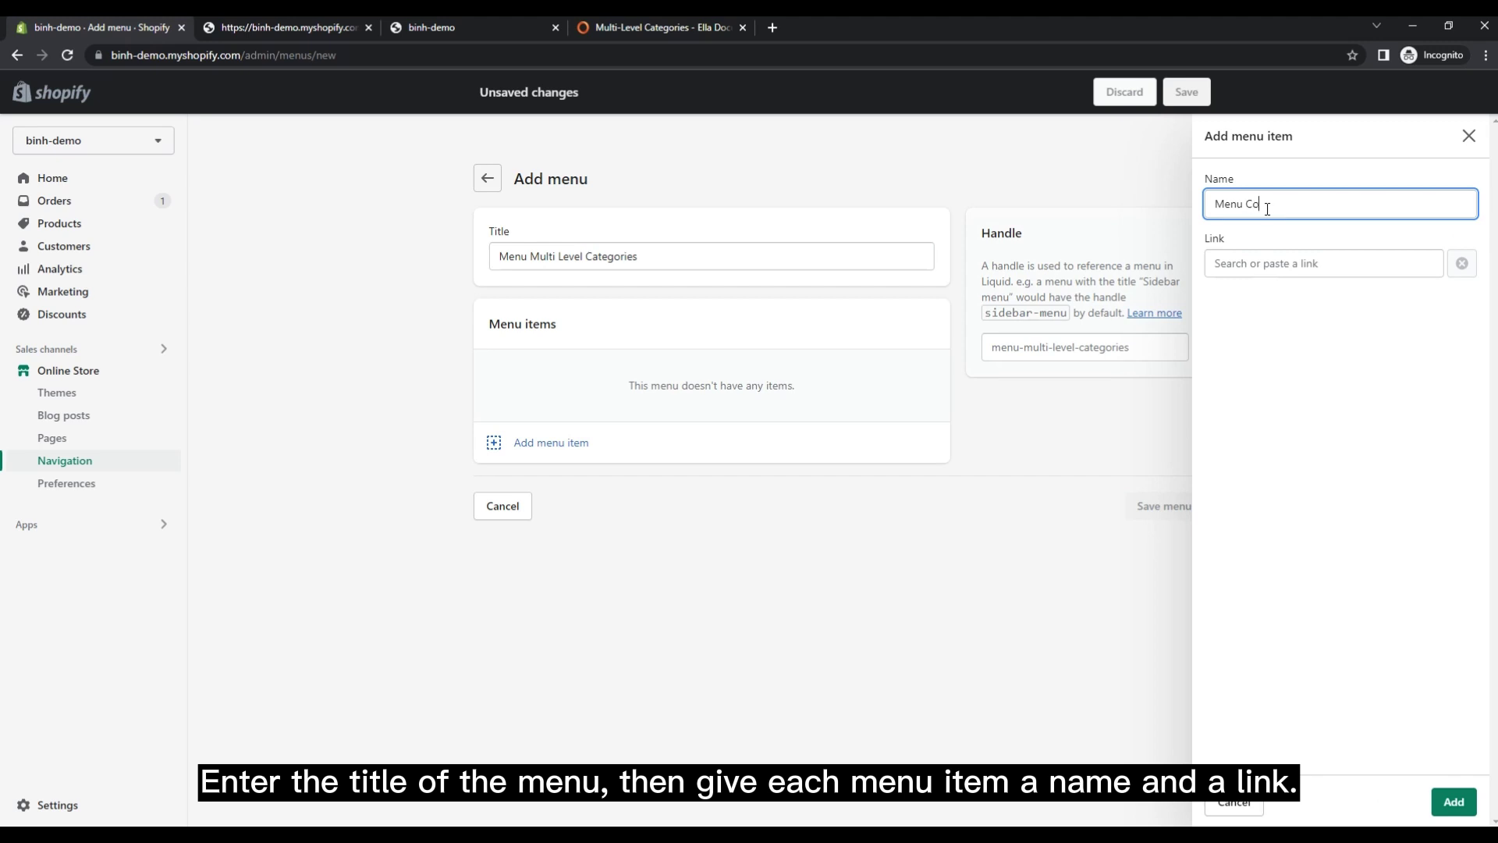
{"action": "type", "text": "llection"}
{"action": "key", "text": "BackSpace"}
{"action": "key", "text": "BackSpace"}
{"action": "key", "text": "BackSpace"}
{"action": "left_click", "coordinate": [1276, 263]}
{"action": "left_click", "coordinate": [1268, 295]}
{"action": "left_click", "coordinate": [1453, 801]}
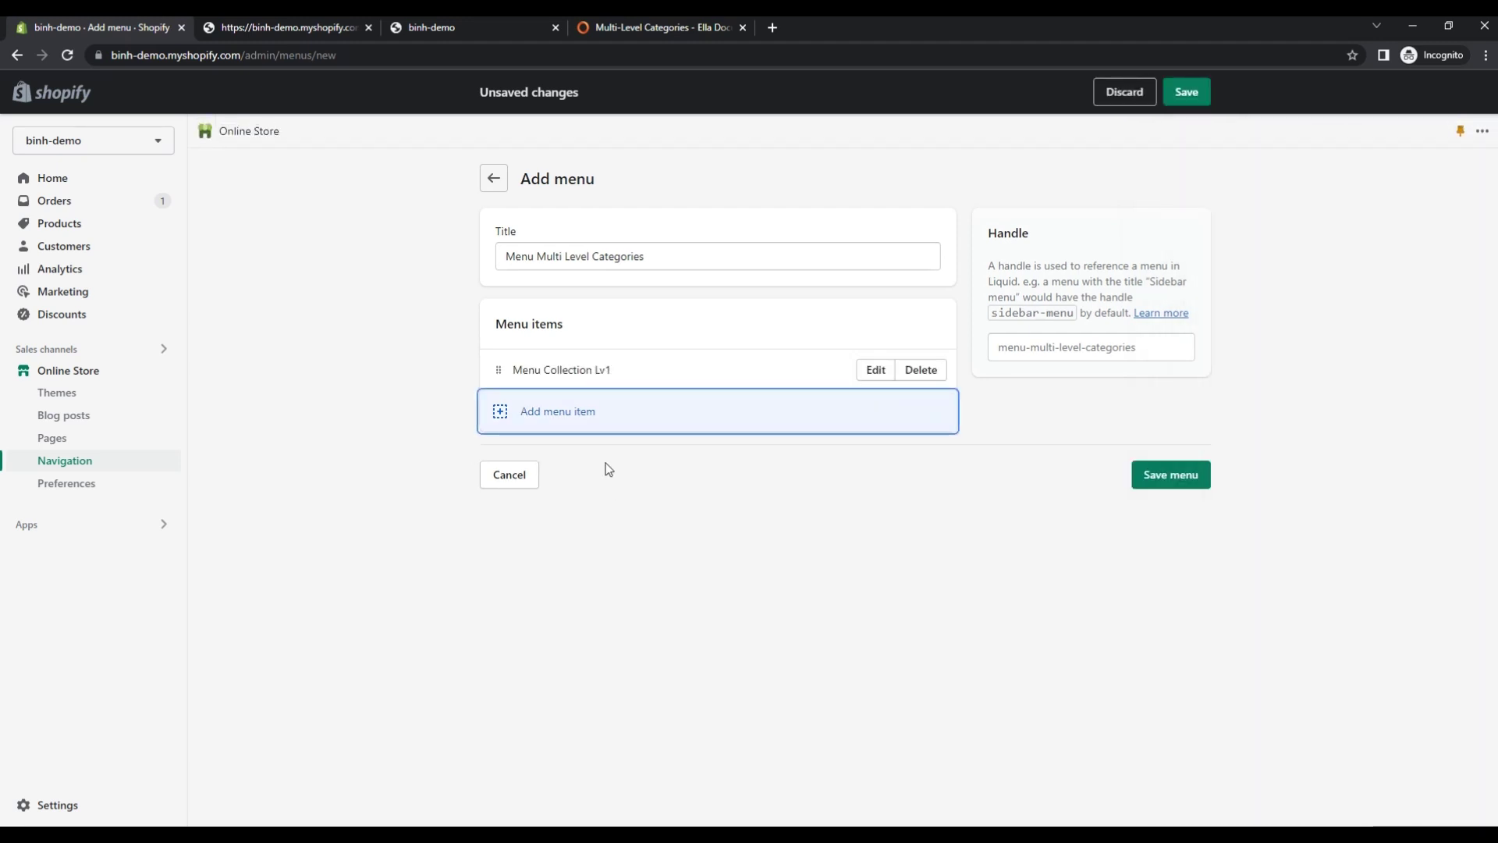
Add a menu item named "Menu Collection Lv2" linked to the Home page.
{"action": "left_click", "coordinate": [835, 415]}
{"action": "type", "text": "Men"}
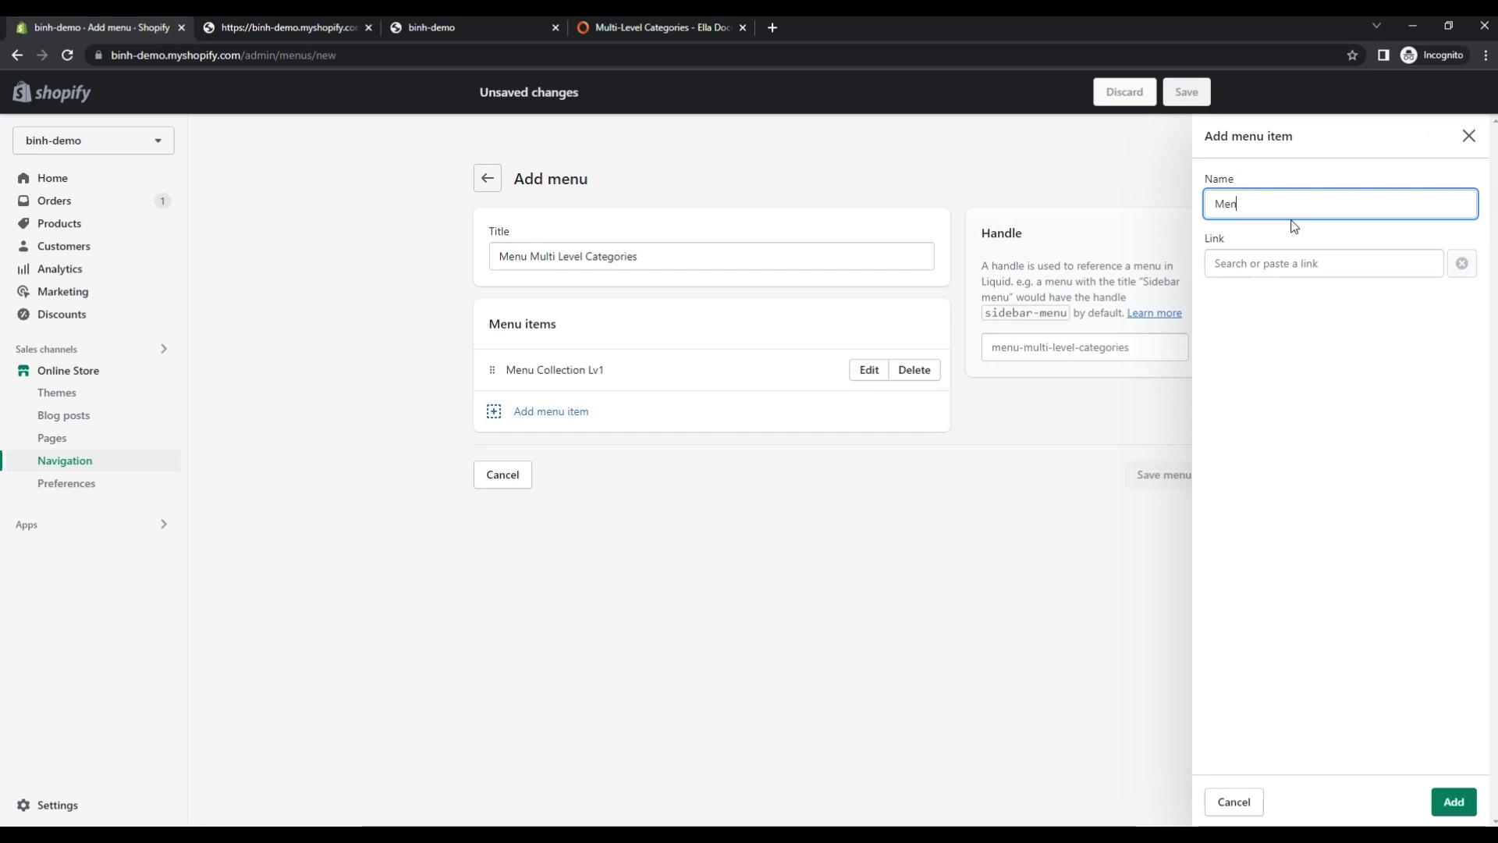
{"action": "type", "text": "u Collection "}
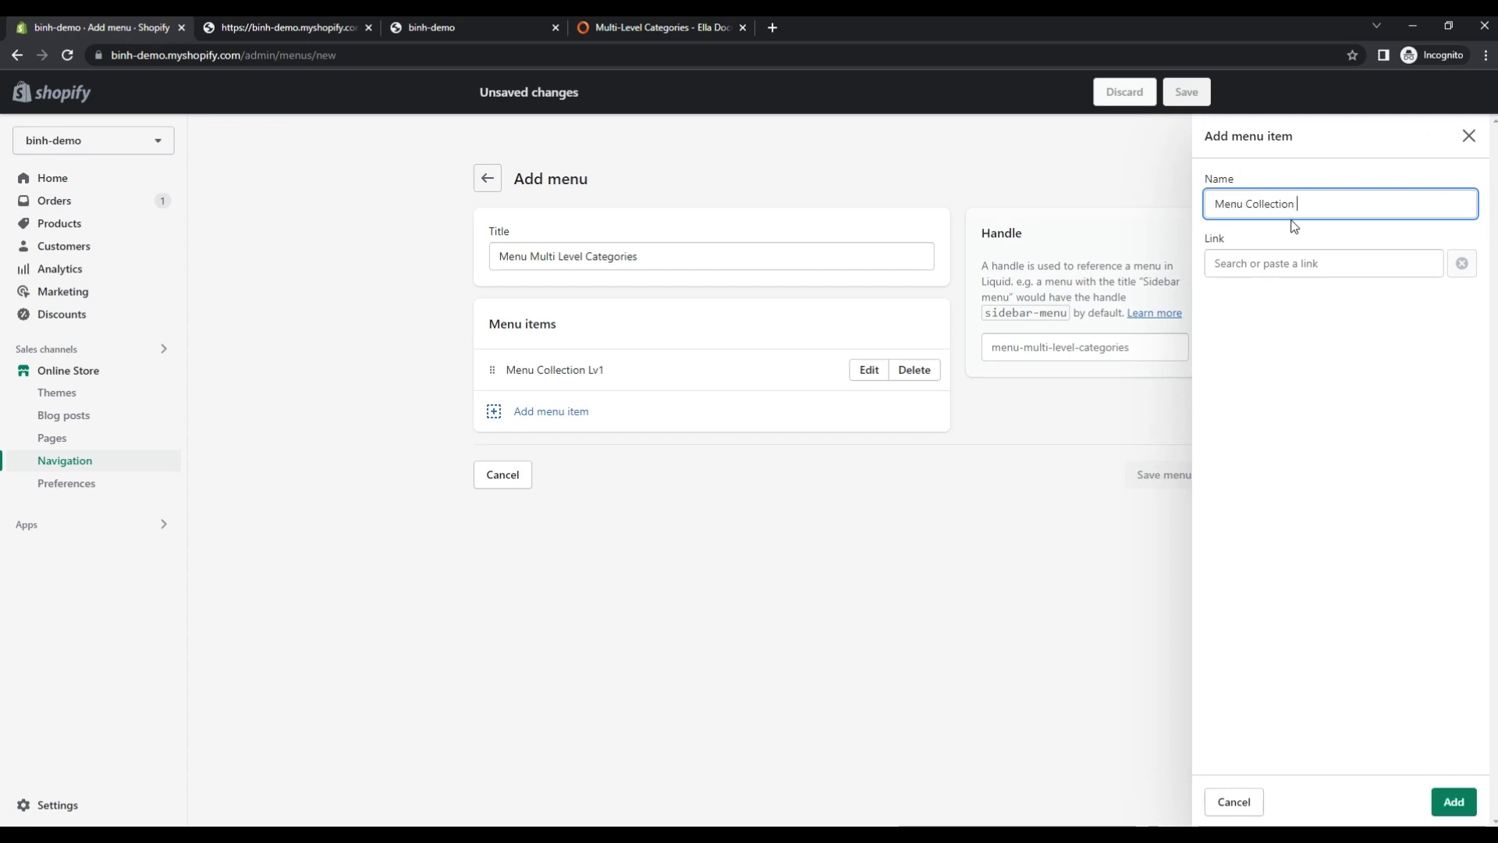
{"action": "type", "text": "Lv2"}
{"action": "left_click", "coordinate": [1285, 263]}
{"action": "left_click", "coordinate": [1259, 298]}
{"action": "left_click", "coordinate": [1452, 802]}
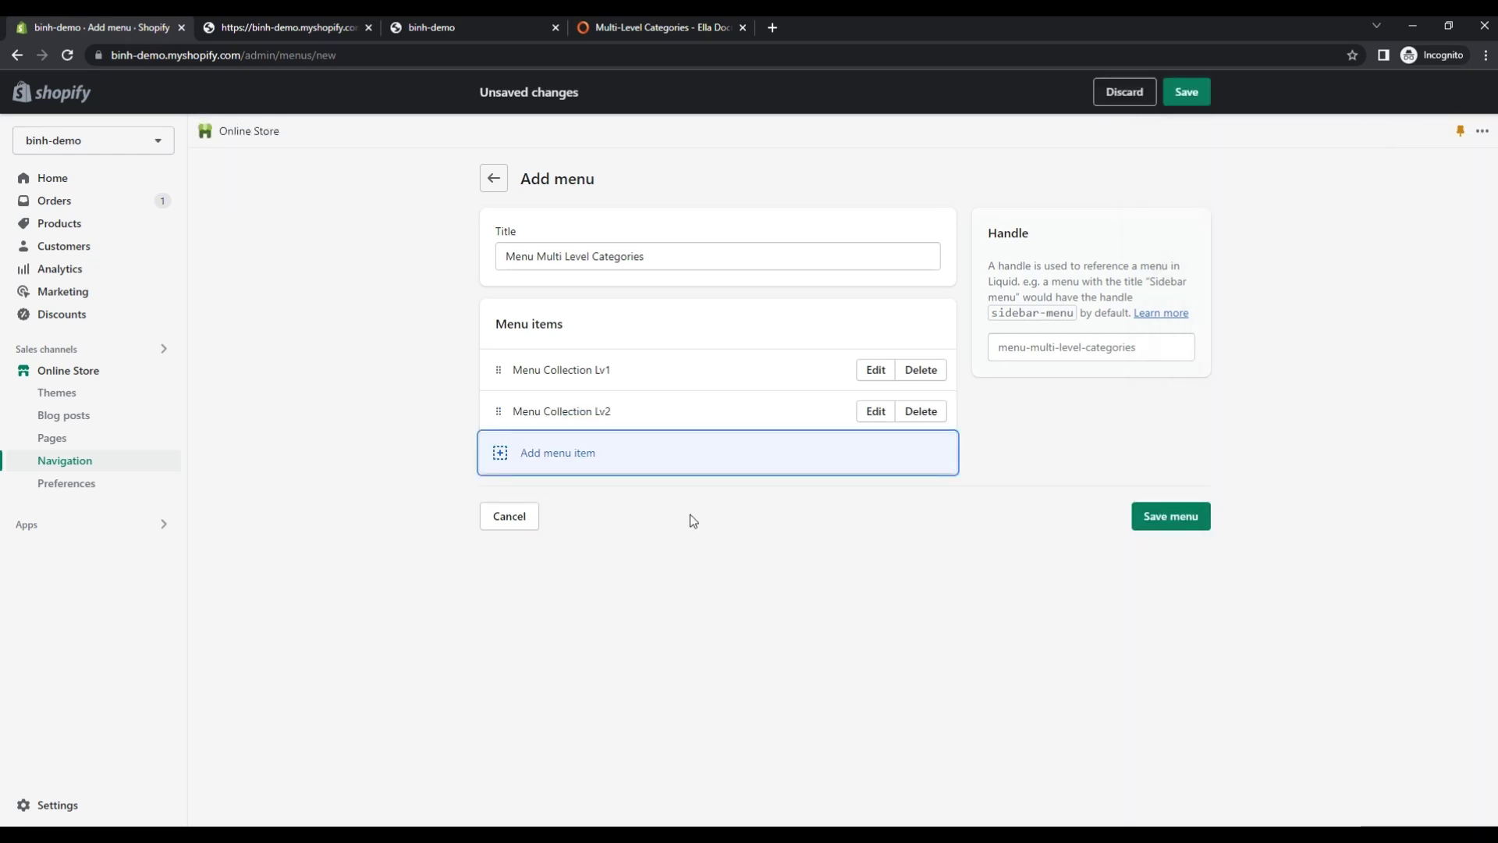
Add a third menu item named "Menu Collection Lv 3" with a suggested link.
{"action": "left_click", "coordinate": [897, 466]}
{"action": "type", "text": "Men"}
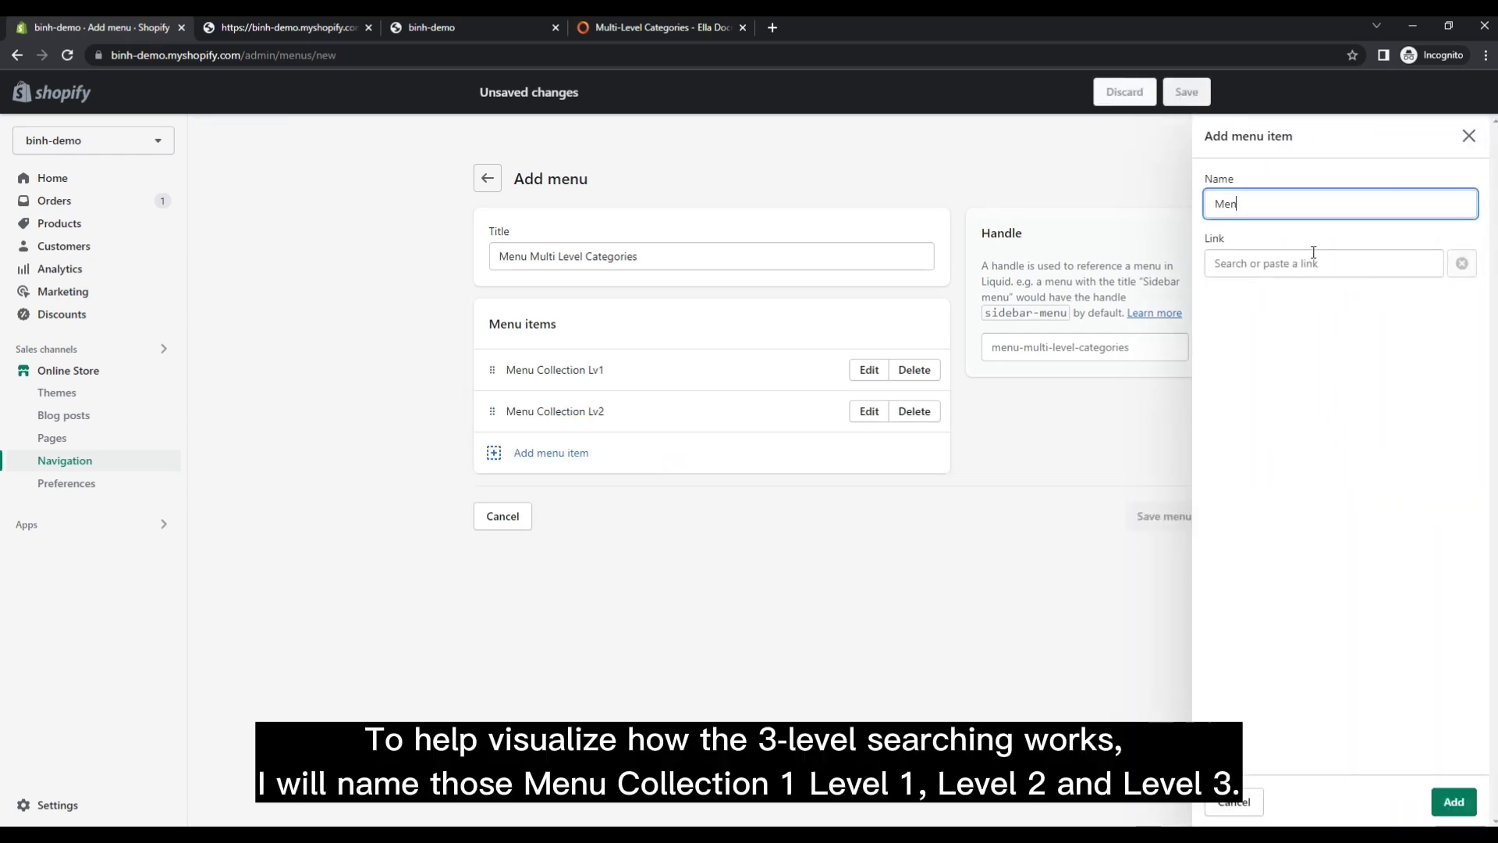
{"action": "type", "text": "u Collection Lv3"}
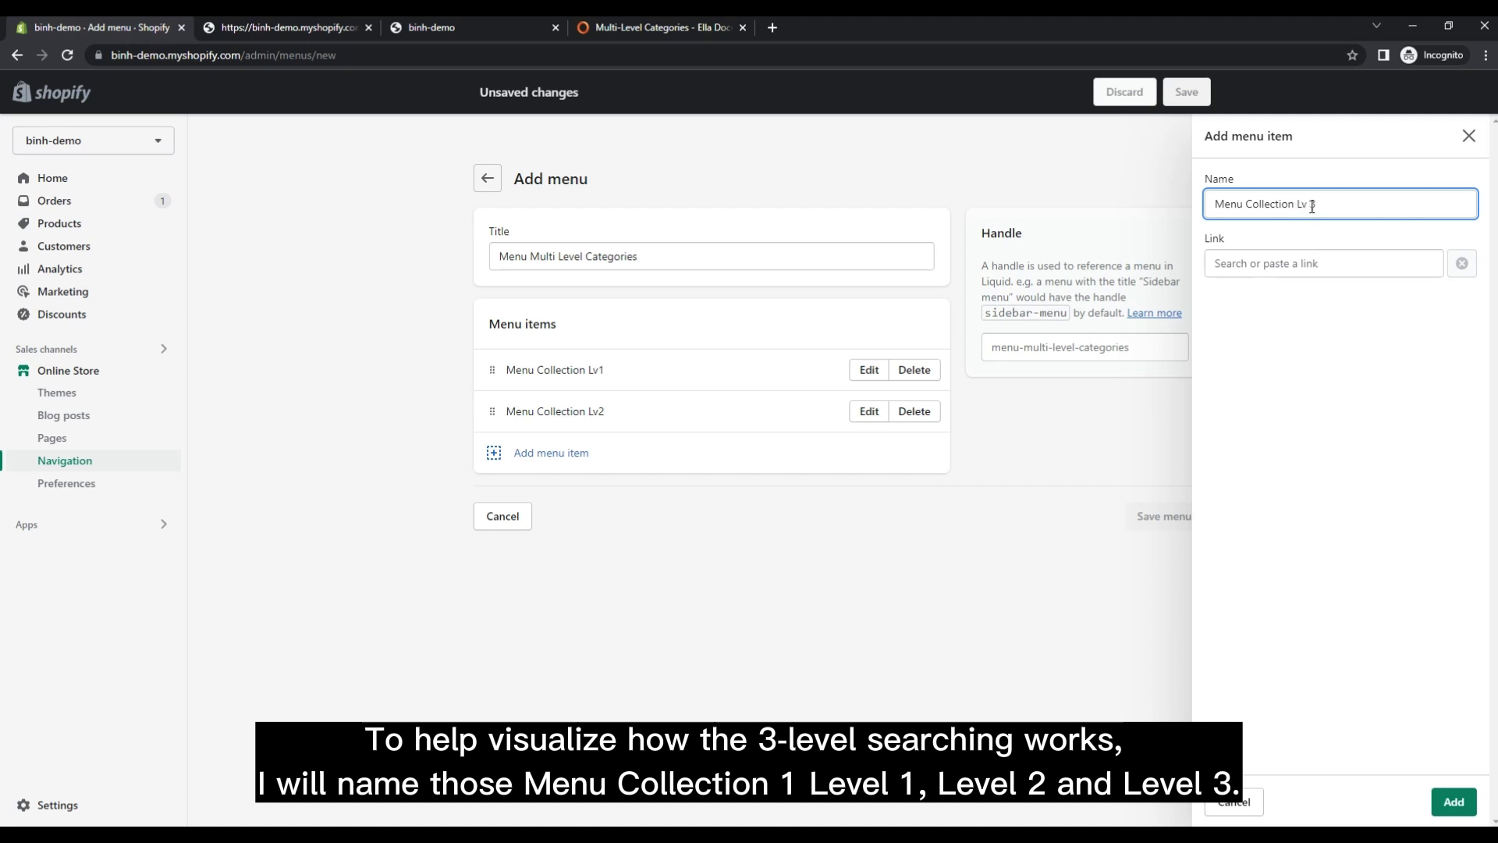
{"action": "left_click", "coordinate": [1313, 263]}
{"action": "left_click", "coordinate": [1264, 294]}
{"action": "left_click", "coordinate": [1454, 801]}
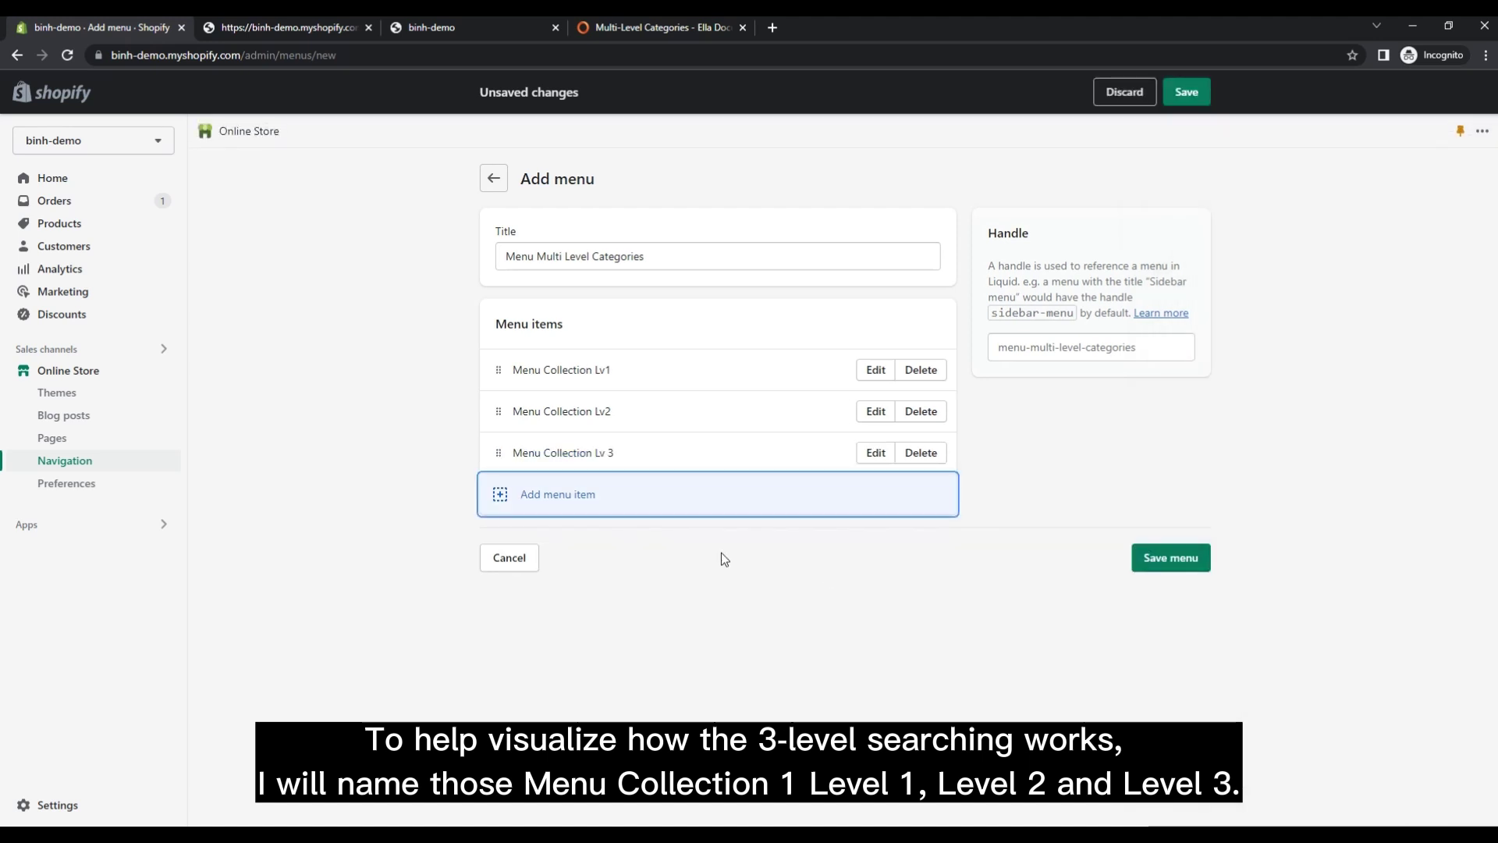
Add another linked menu item named "Menu Collection Lv2" and nest it under Menu Collection Lv1.
{"action": "left_click", "coordinate": [721, 494]}
{"action": "type", "text": "Menu "}
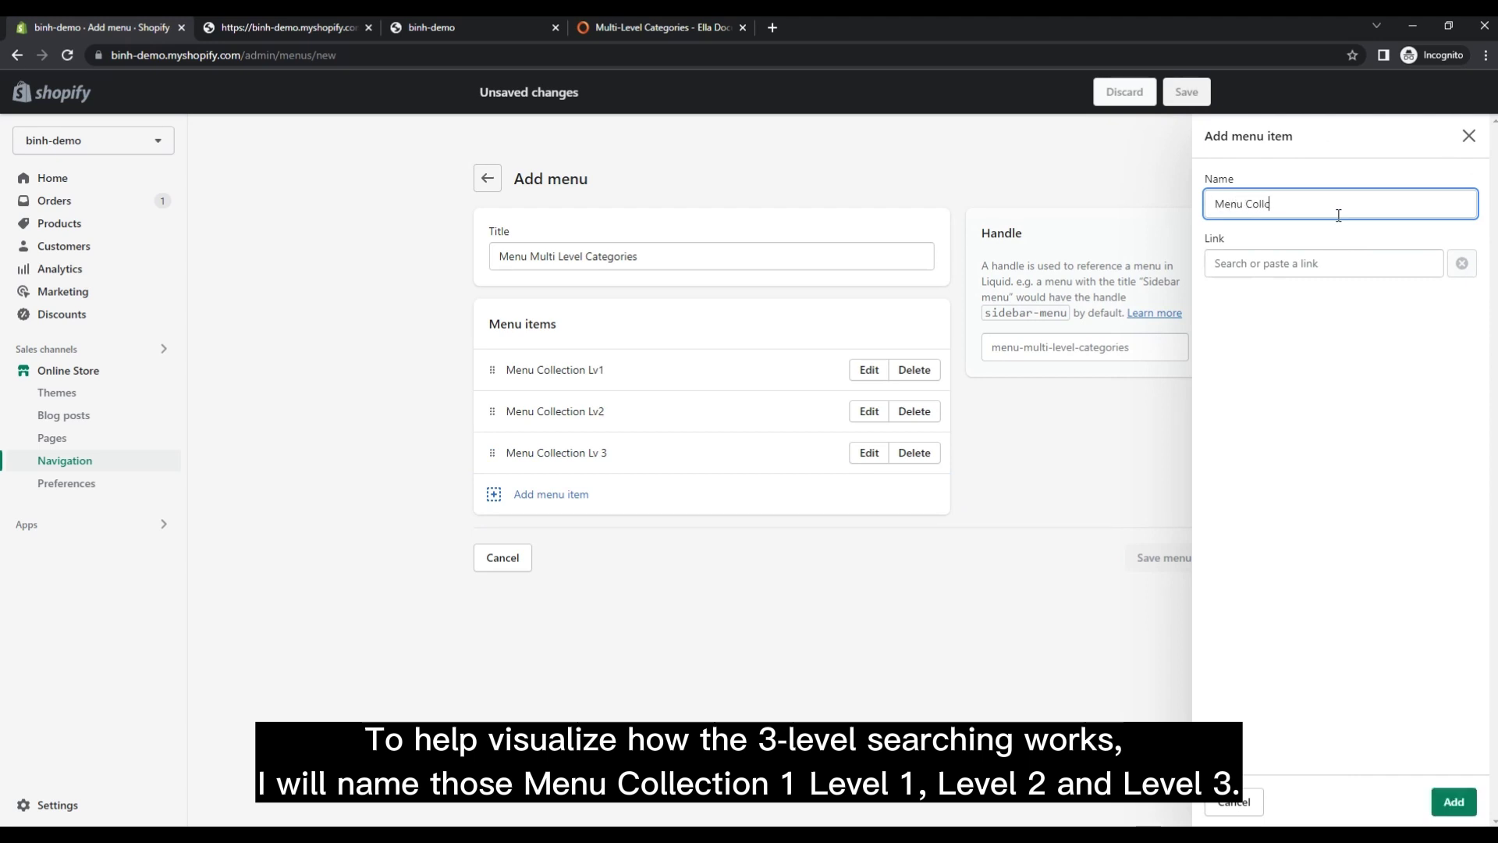
{"action": "type", "text": "Collection "}
{"action": "type", "text": "Su"}
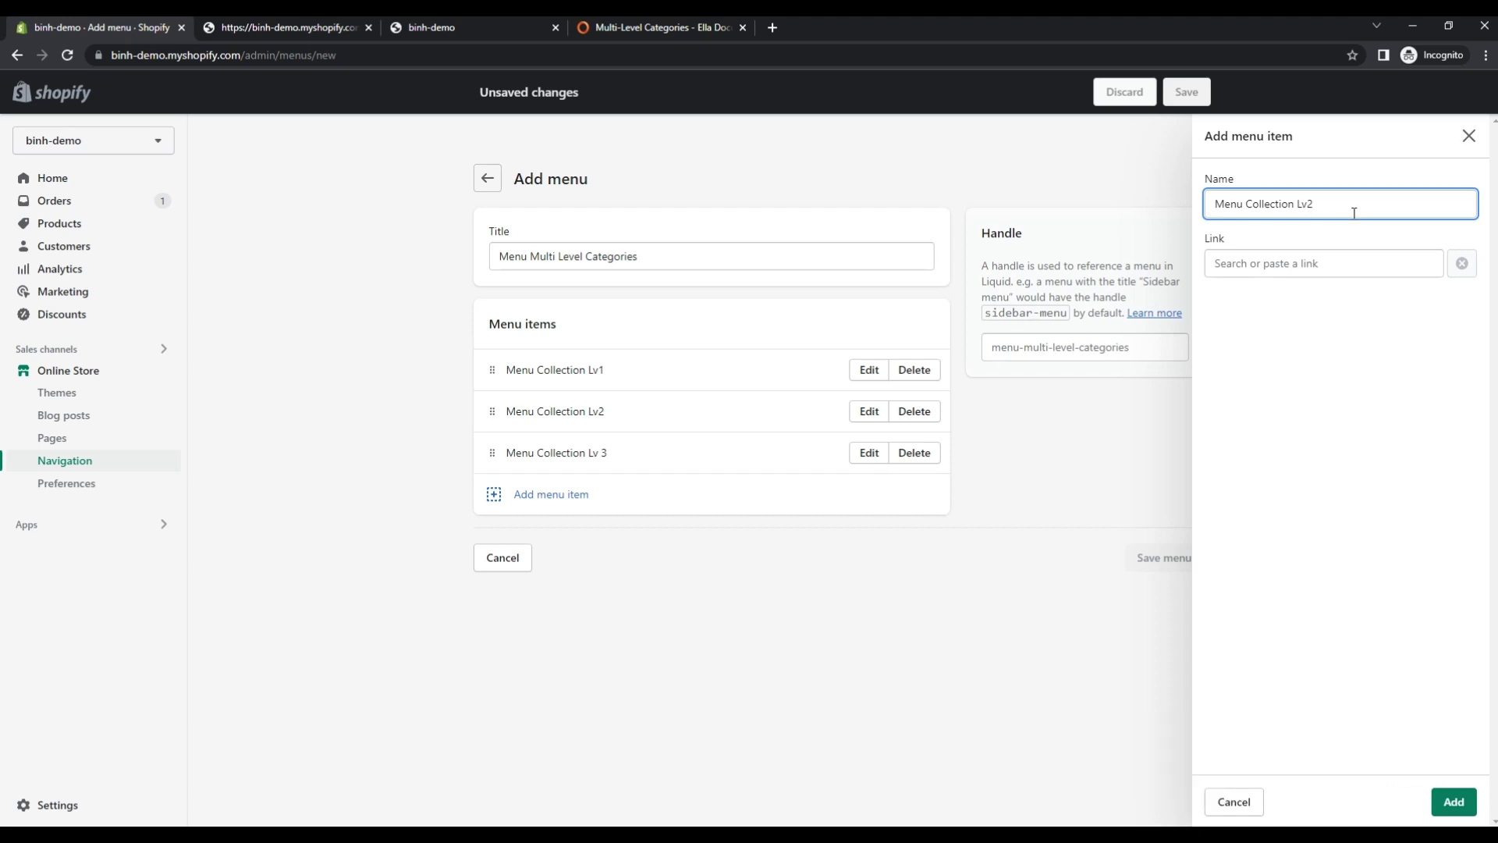
{"action": "key", "text": "BackSpace"}
{"action": "key", "text": "BackSpace"}
{"action": "key", "text": "BackSpace"}
{"action": "key", "text": "BackSpace"}
{"action": "key", "text": "BackSpace"}
{"action": "key", "text": "BackSpace"}
{"action": "left_click", "coordinate": [1306, 263]}
{"action": "left_click", "coordinate": [1249, 294]}
{"action": "left_click", "coordinate": [1454, 801]}
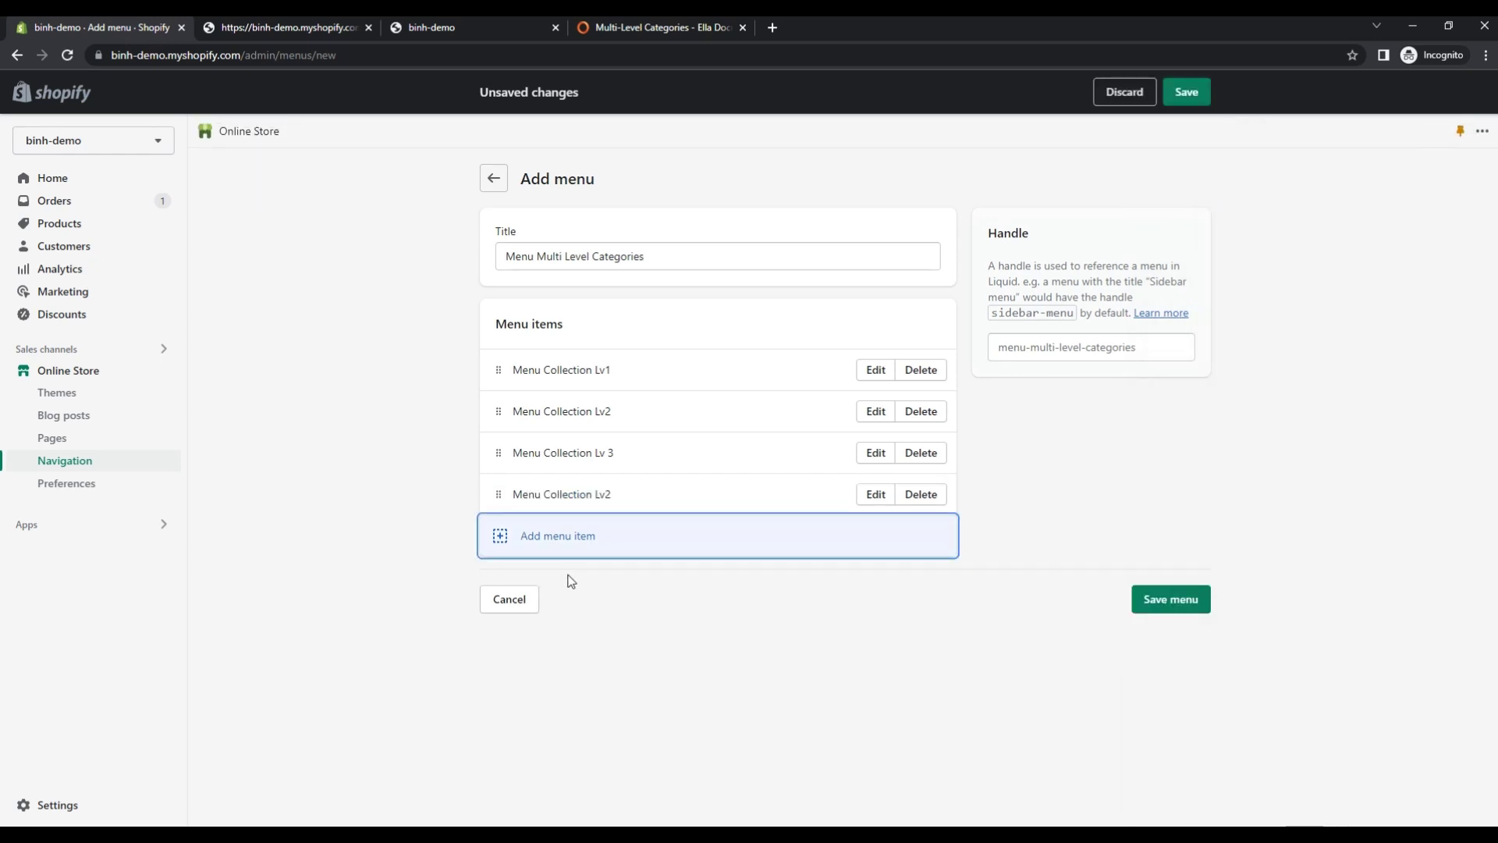
{"action": "left_click_drag", "start_coordinate": [499, 494], "coordinate": [585, 426]}
Rename the remaining top-level Menu Collection Lv2 item as "Menu Collection Lv1".
{"action": "left_click", "coordinate": [875, 494]}
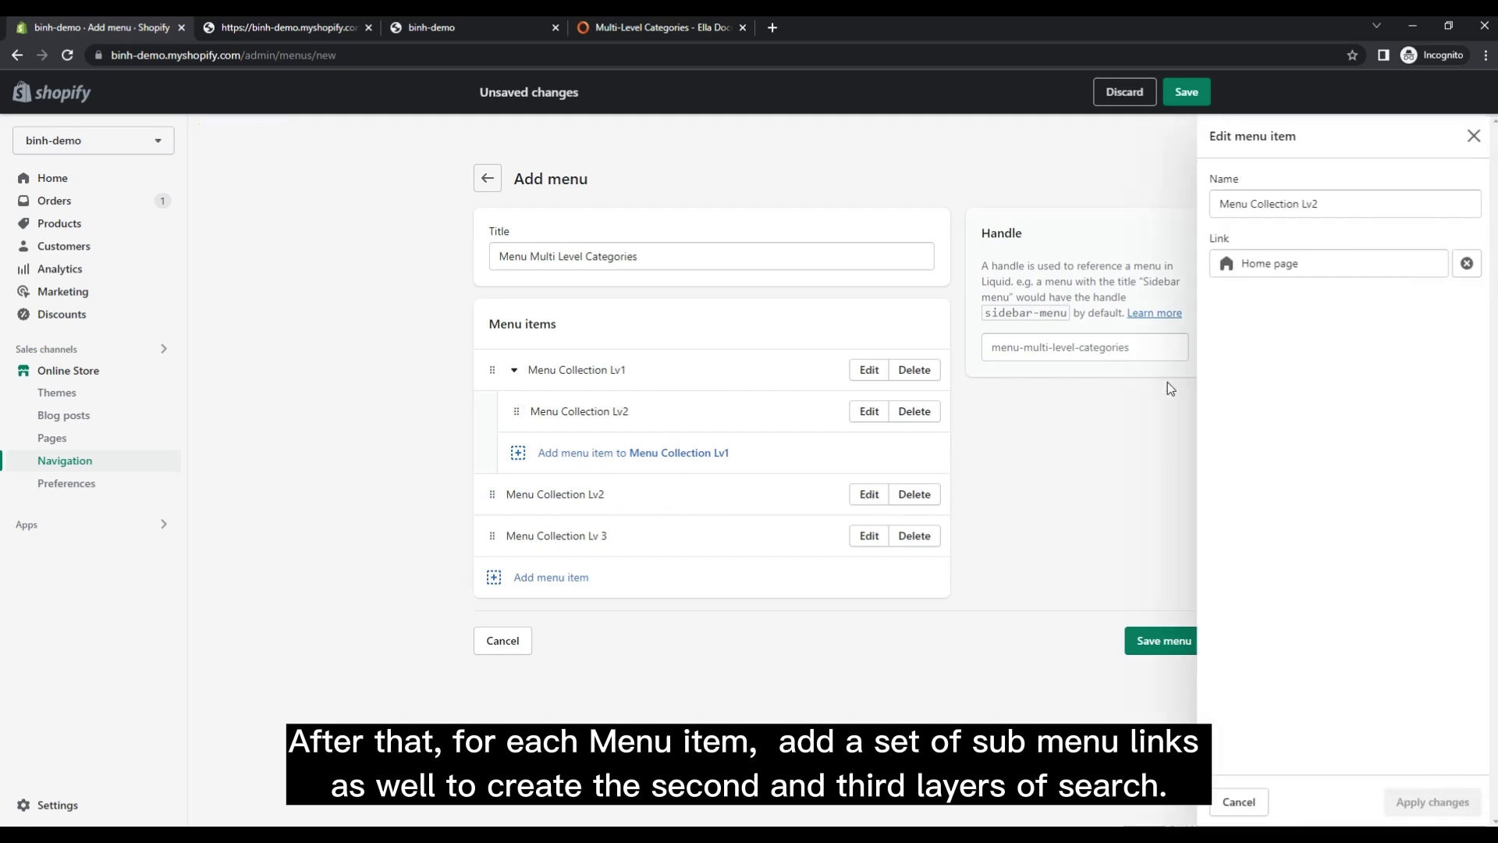
{"action": "left_click", "coordinate": [1336, 205]}
{"action": "key", "text": "BackSpace"}
{"action": "type", "text": "1"}
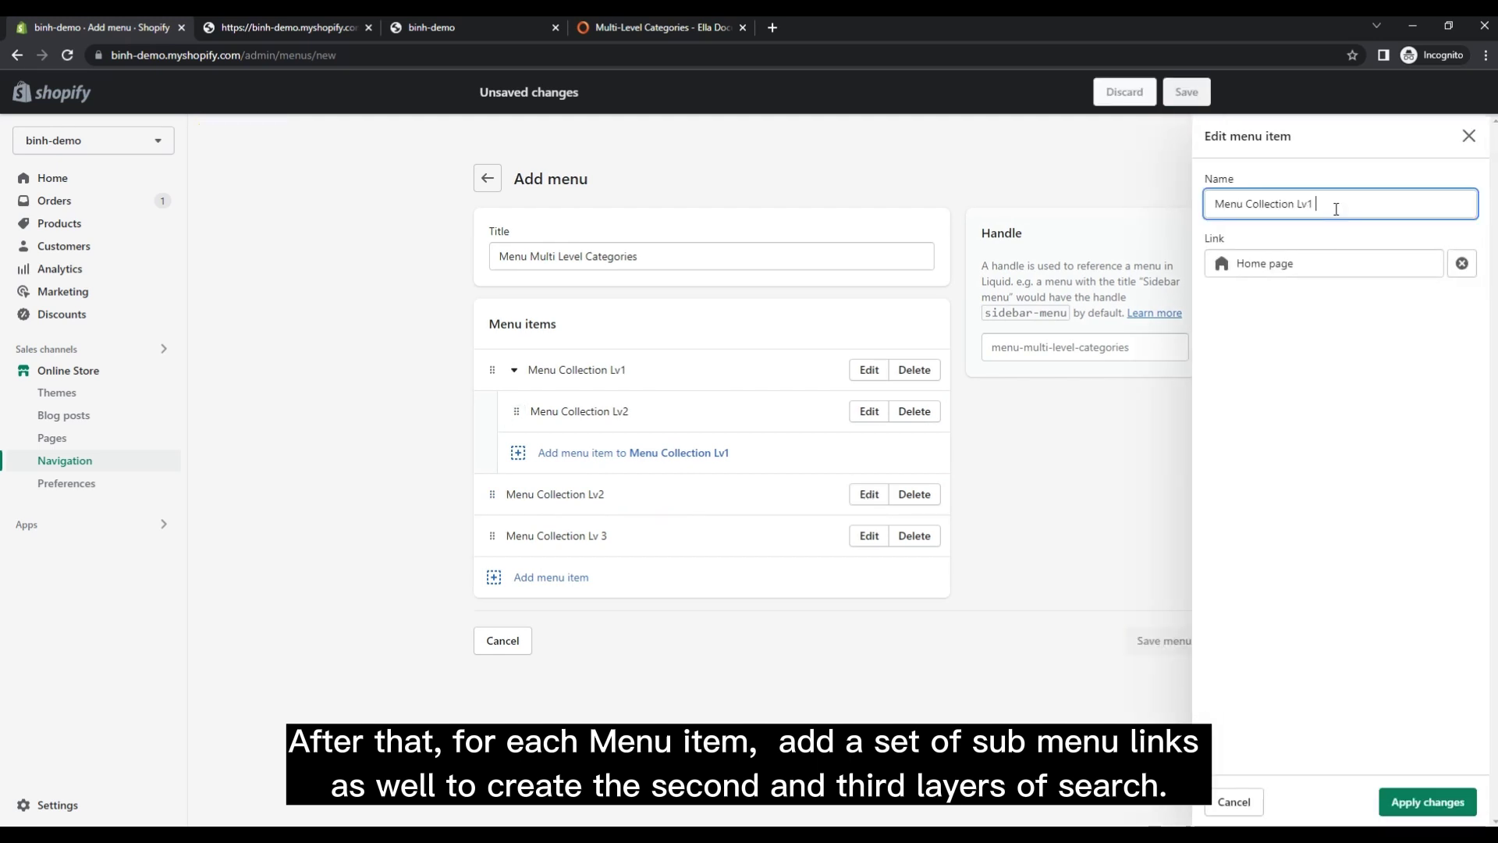
{"action": "left_click", "coordinate": [1427, 802]}
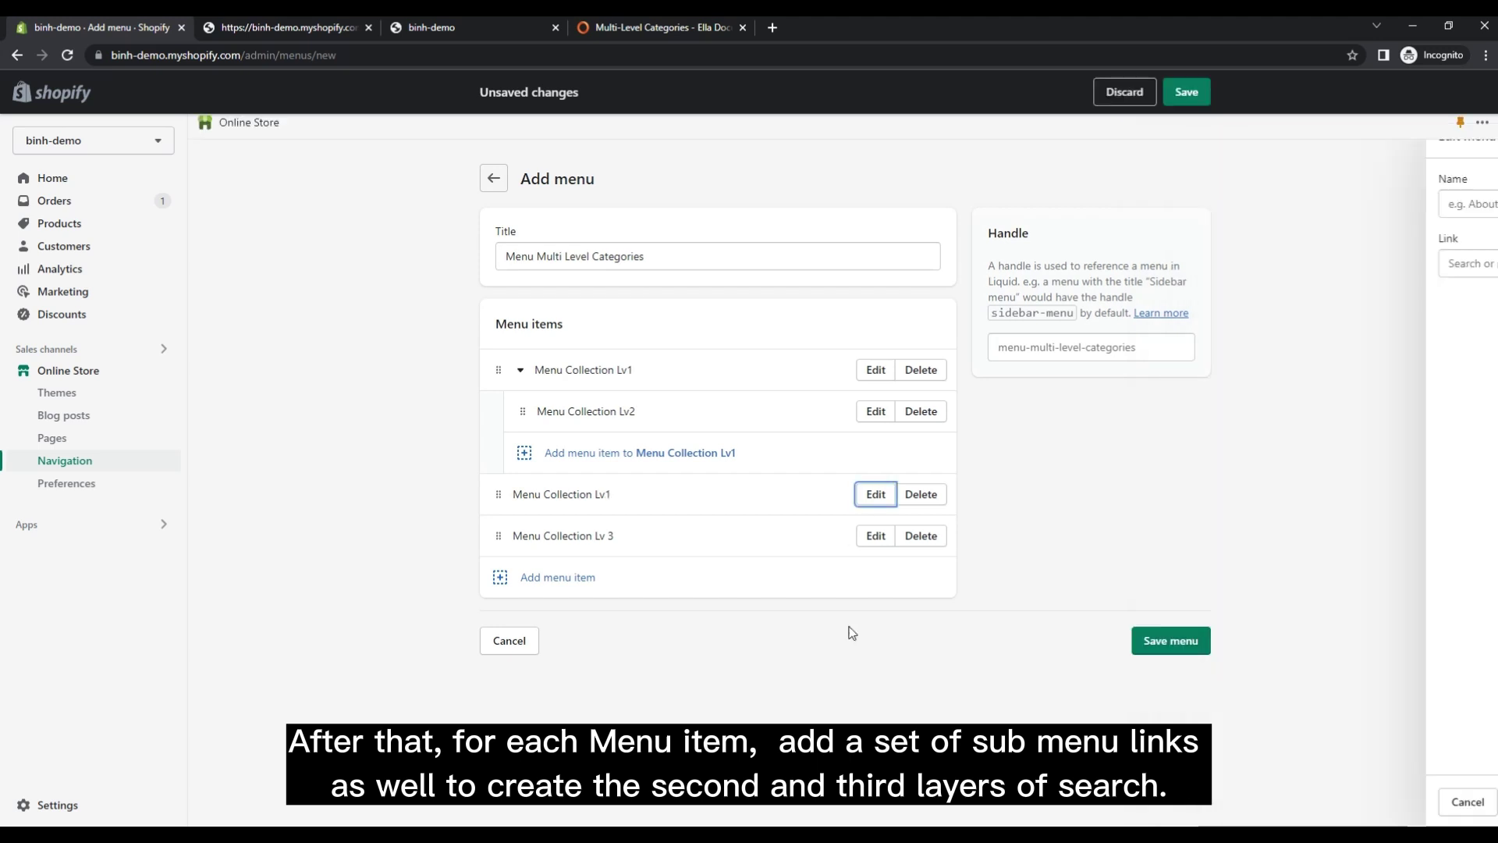
Rename the top-level Menu Collection Lv 3 item as "Menu Collection Lv1".
{"action": "left_click", "coordinate": [1347, 206]}
{"action": "key", "text": "BackSpace"}
{"action": "key", "text": "BackSpace"}
{"action": "type", "text": "1"}
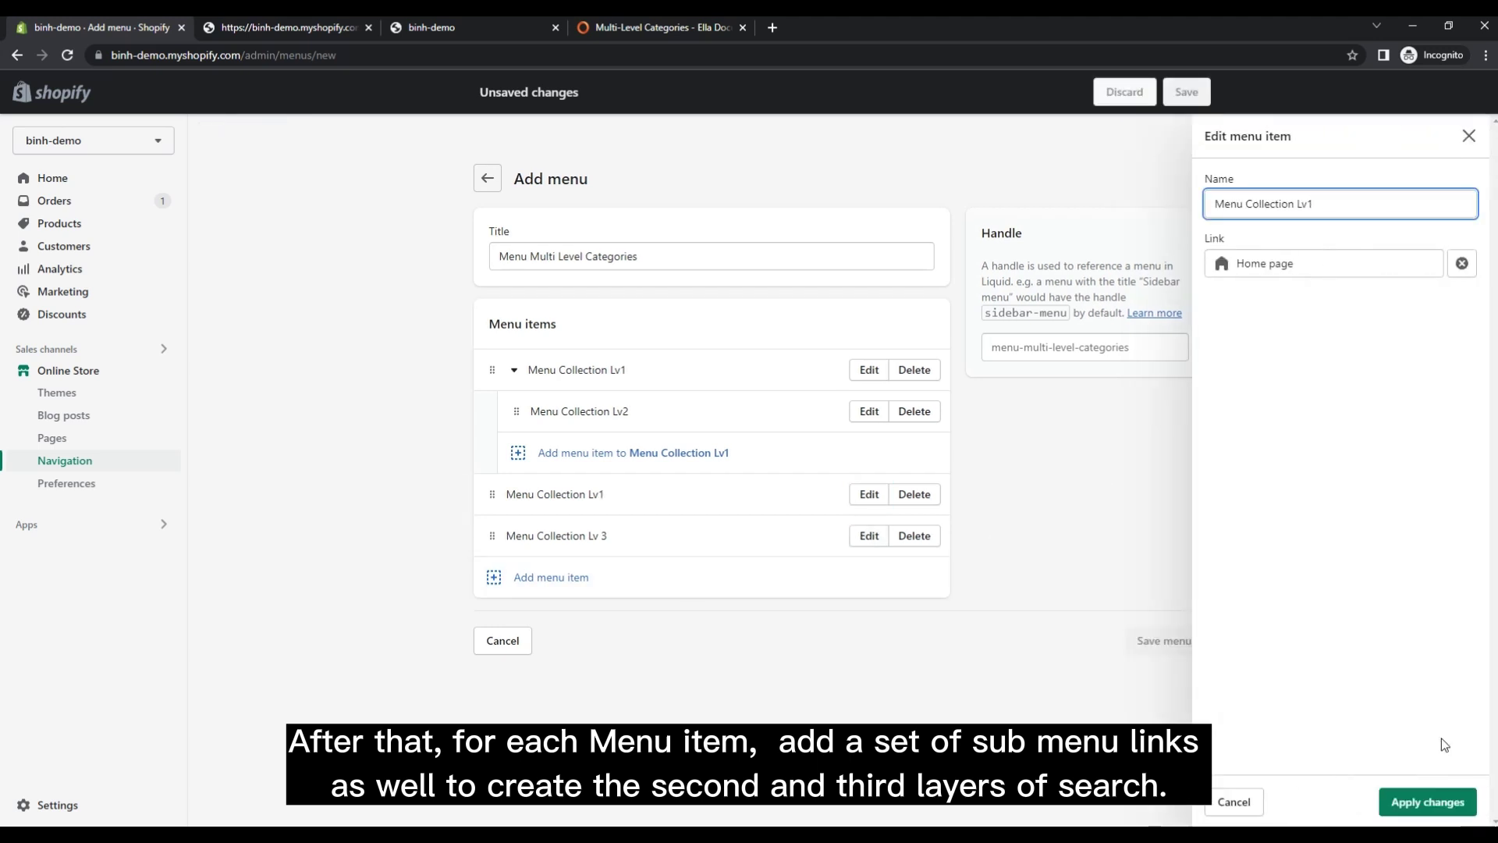
{"action": "left_click", "coordinate": [1427, 801]}
Add a sub-item named "Menu Colletion Lv2", linked to the Home page, under the first Menu Collection Lv1 item.
{"action": "left_click", "coordinate": [577, 454]}
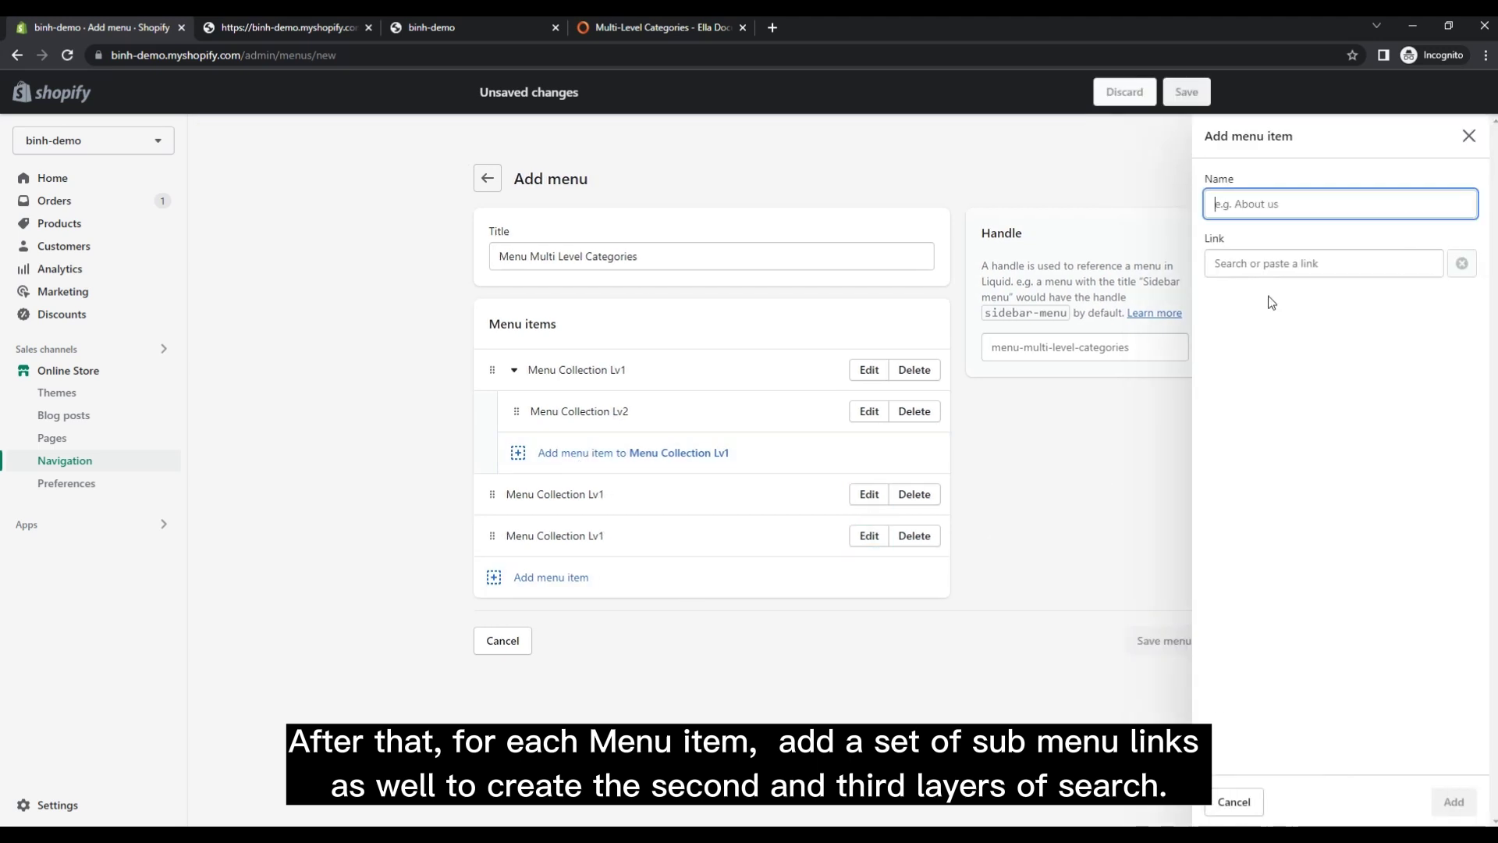
{"action": "type", "text": "Menu Co"}
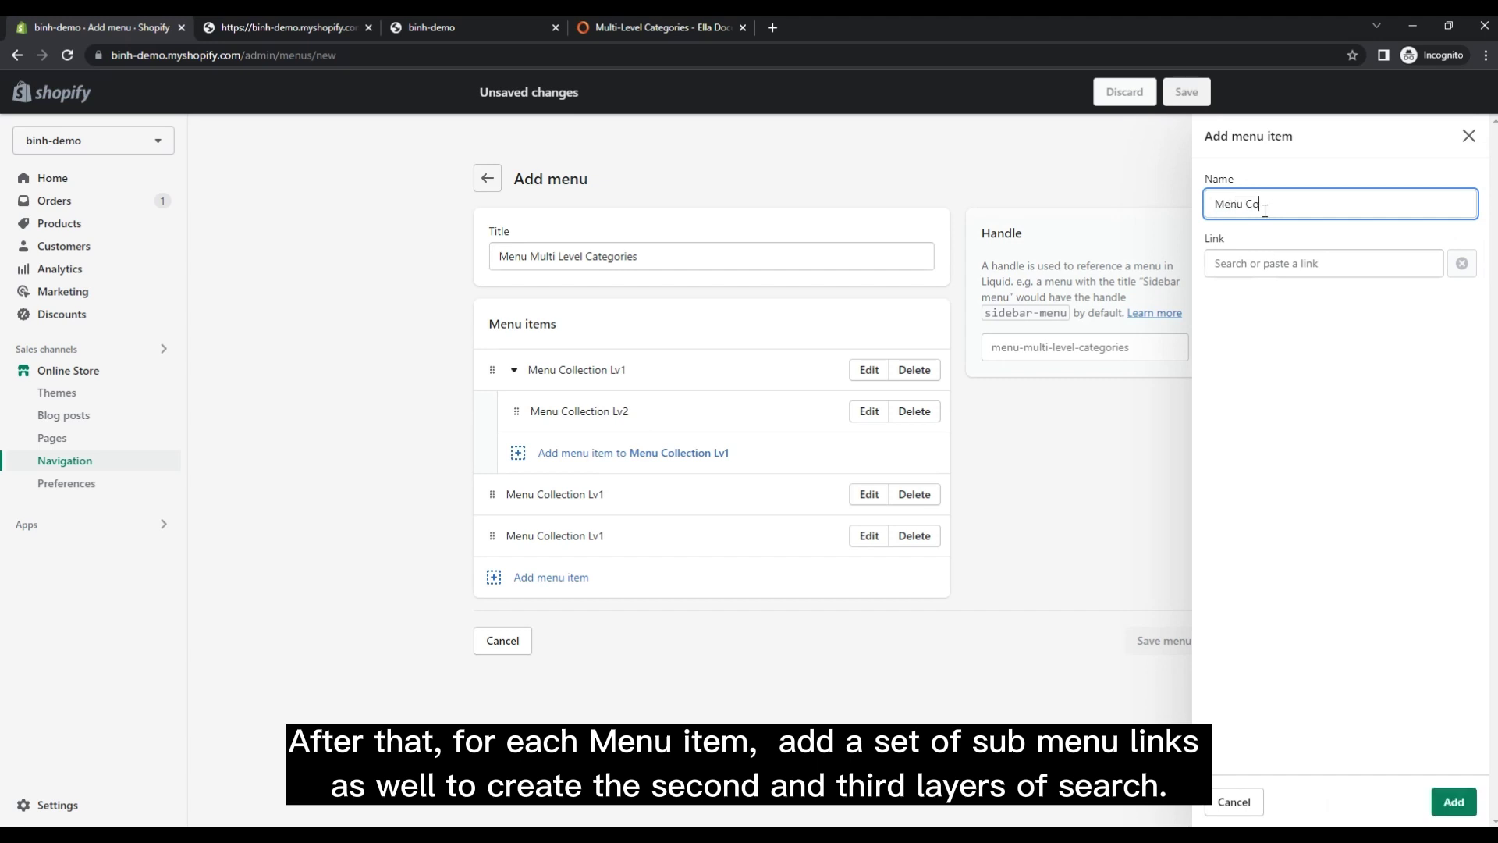
{"action": "type", "text": "llection Lv2"}
{"action": "left_click", "coordinate": [1280, 263]}
{"action": "left_click", "coordinate": [1274, 297]}
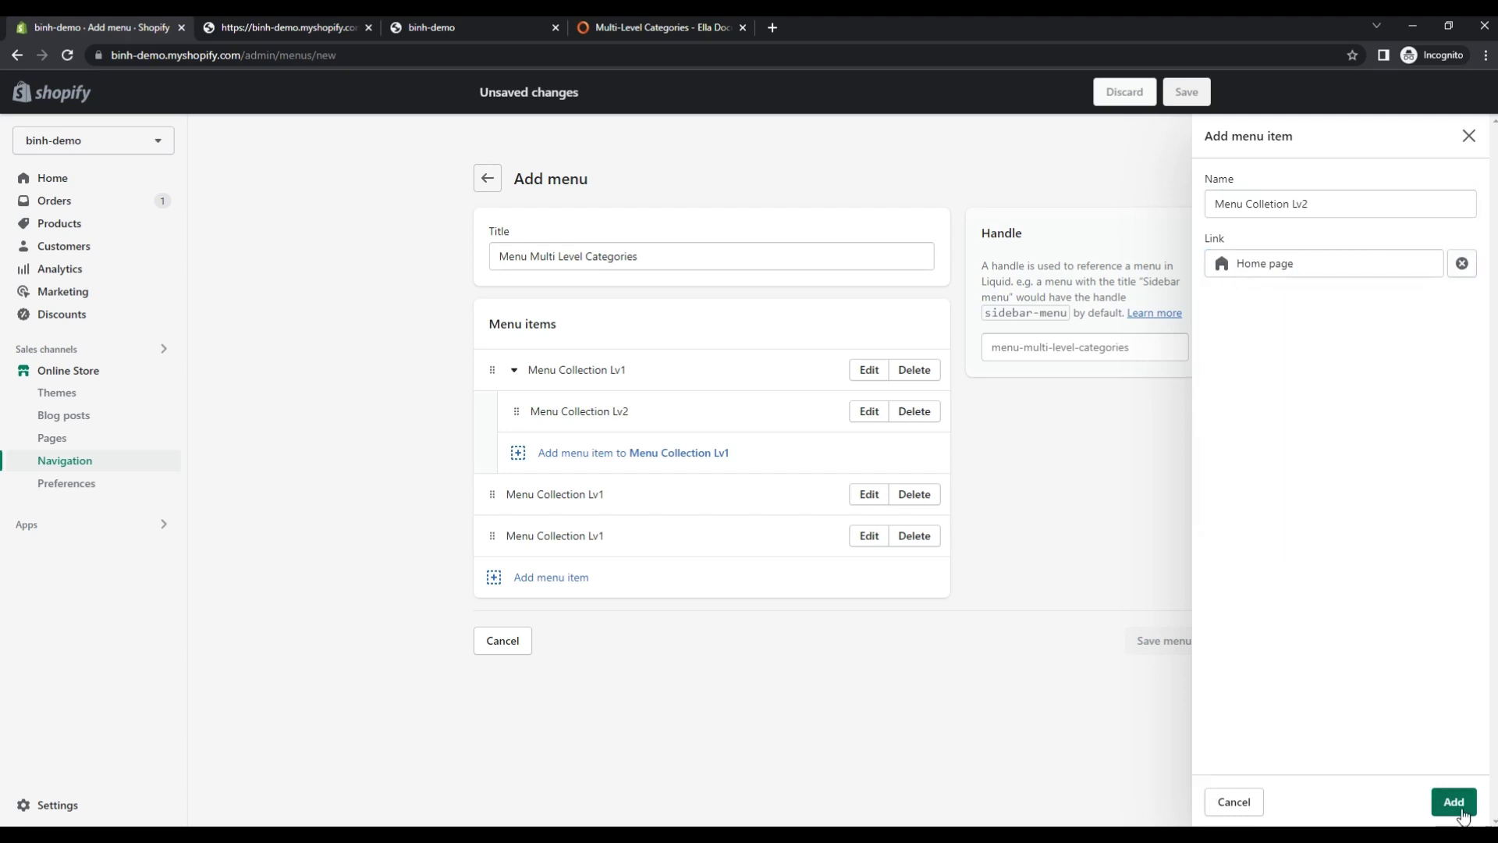
{"action": "left_click", "coordinate": [1453, 802]}
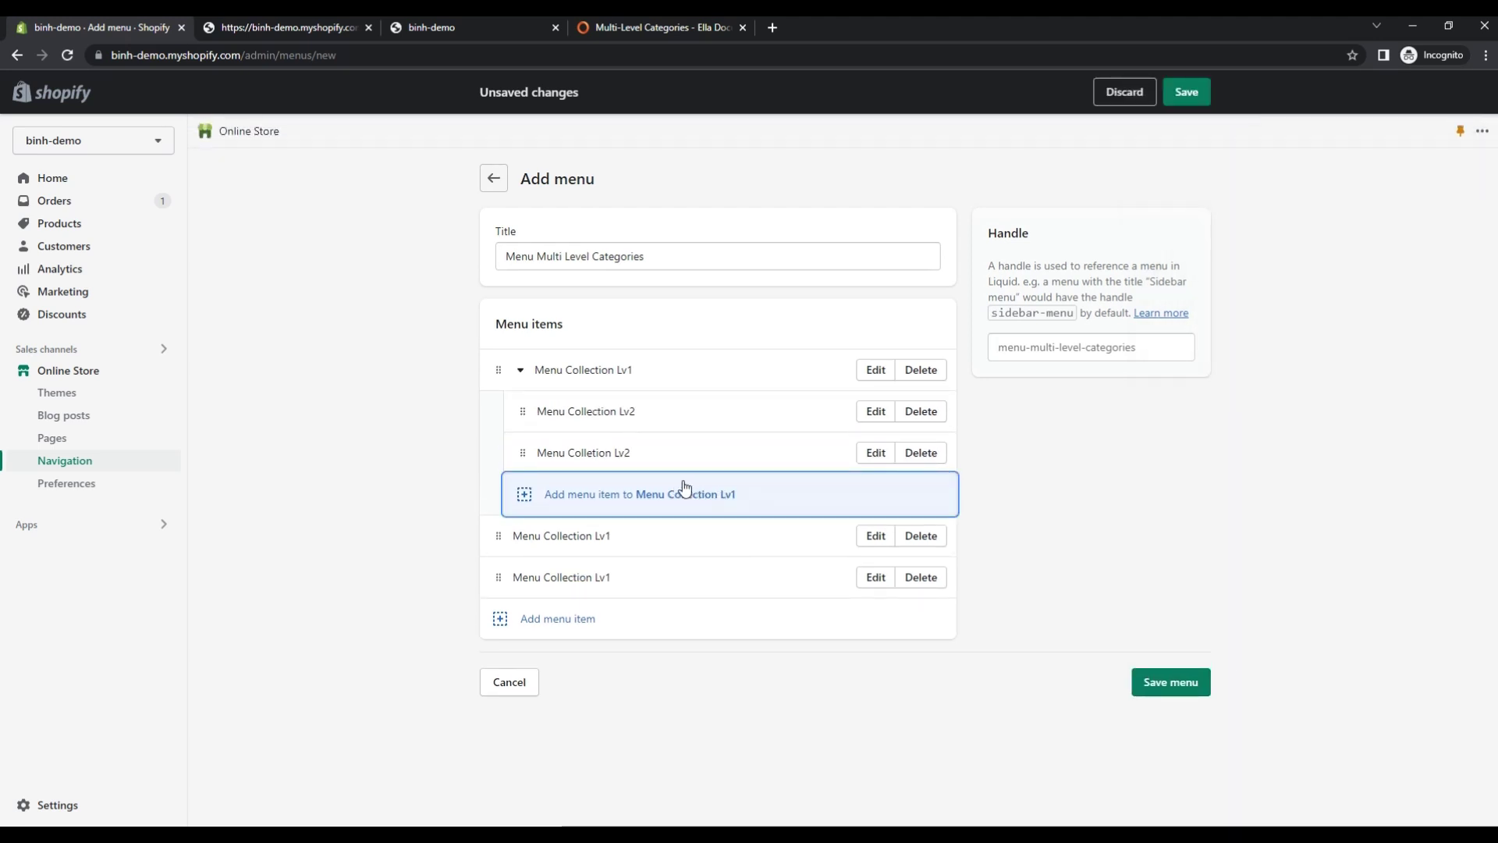
Add a menu item named "Menu Colletion Lv3" linked to the Womens collection and nest it under the first Menu Collection Lv2.
{"action": "left_click", "coordinate": [722, 497]}
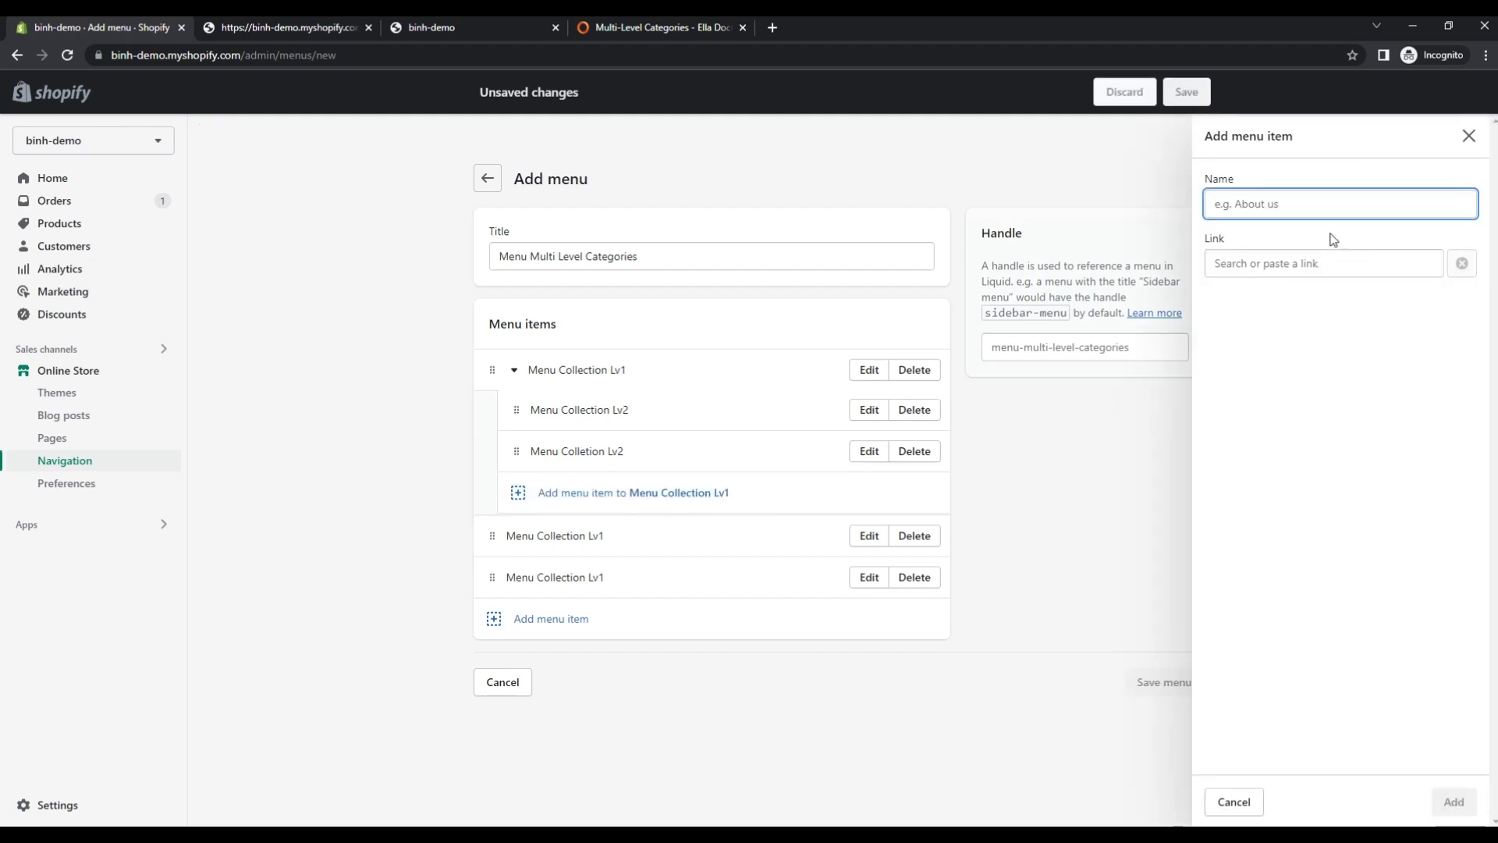
{"action": "type", "text": "Menu Colletion "}
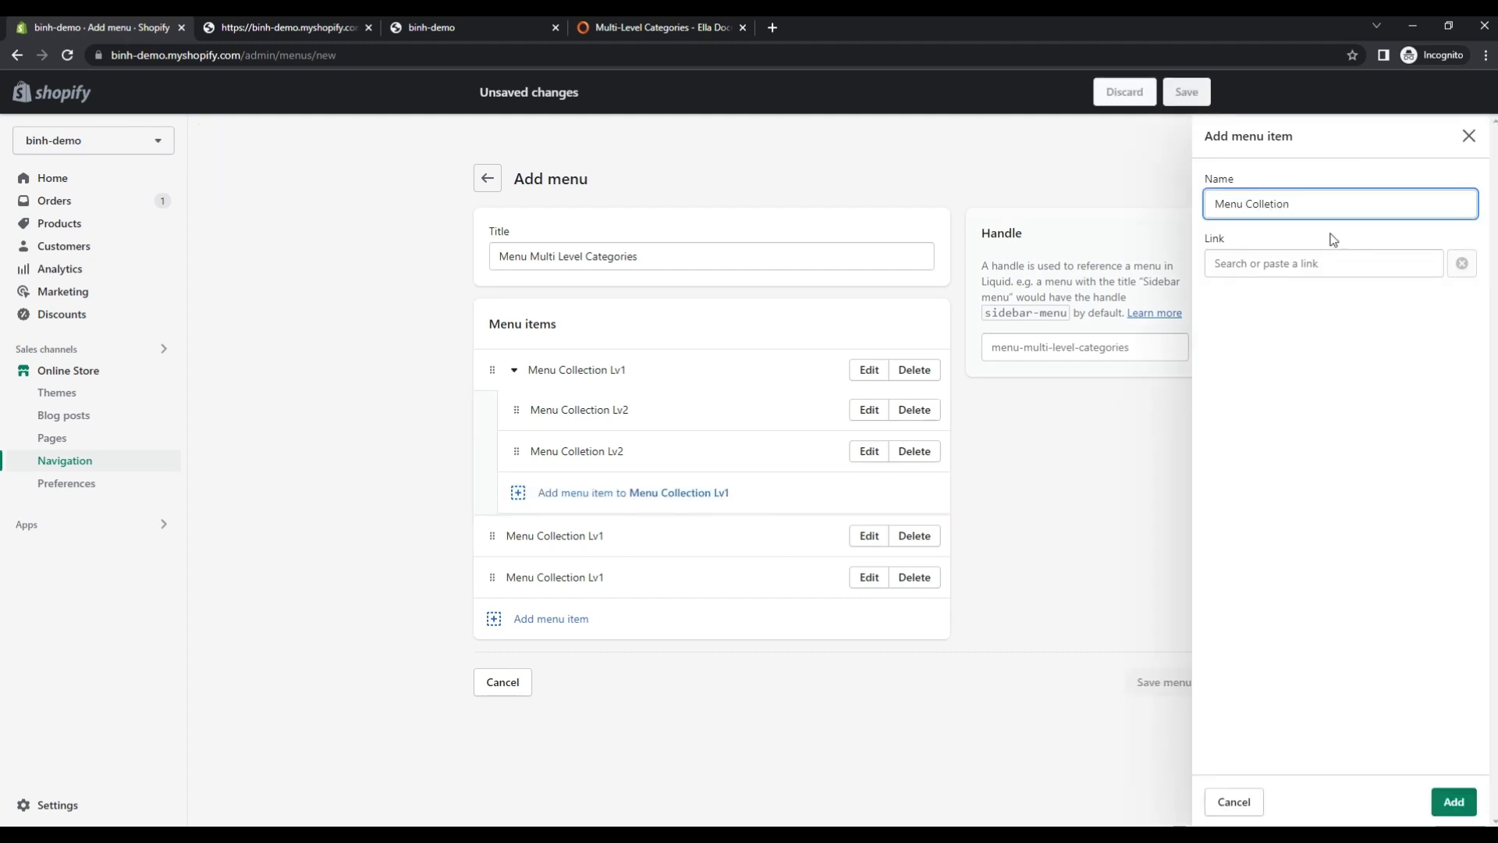
{"action": "type", "text": "Lv3"}
{"action": "left_click", "coordinate": [1324, 260]}
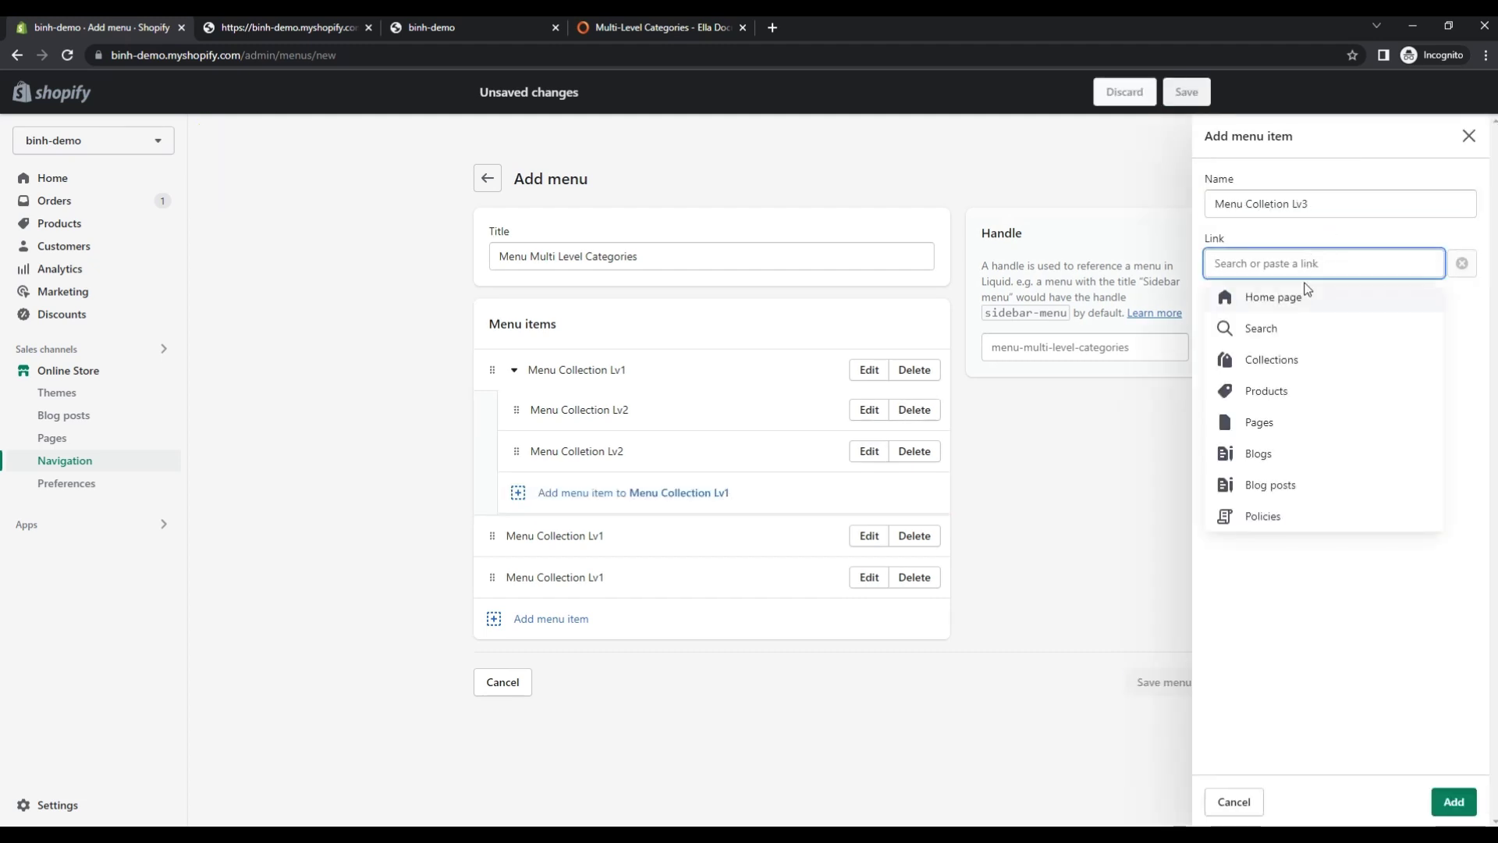
{"action": "left_click", "coordinate": [1286, 363]}
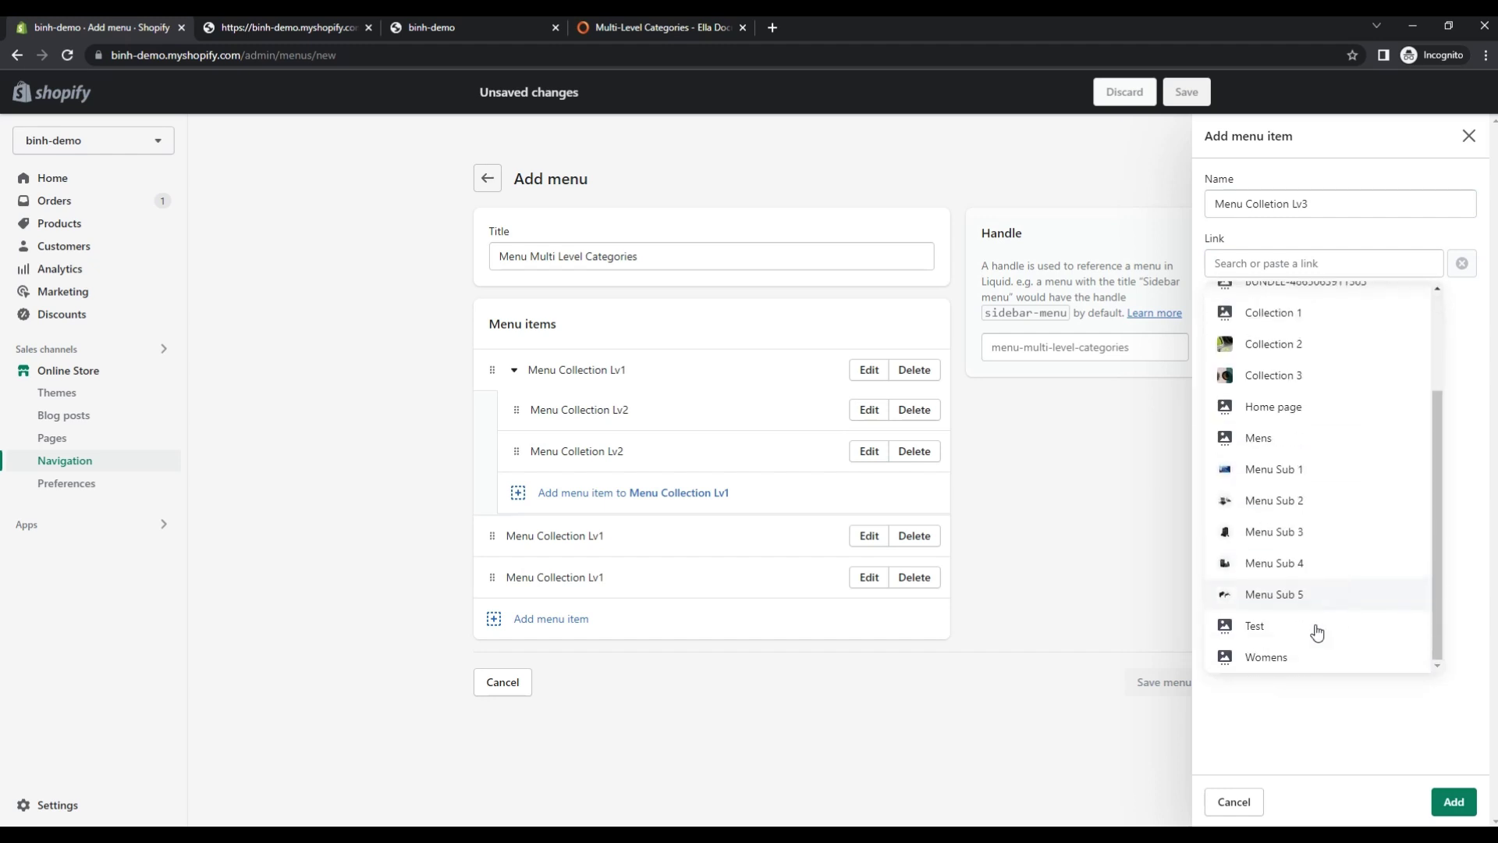
{"action": "left_click", "coordinate": [1319, 659]}
{"action": "left_click", "coordinate": [1454, 801]}
{"action": "left_click_drag", "start_coordinate": [527, 490], "coordinate": [616, 491]}
Correct the misspelled second-level item's name to "Menu Collection Lv2" and save the menu.
{"action": "left_click", "coordinate": [875, 535]}
{"action": "left_click", "coordinate": [1264, 204]}
{"action": "type", "text": "ction Lv2"}
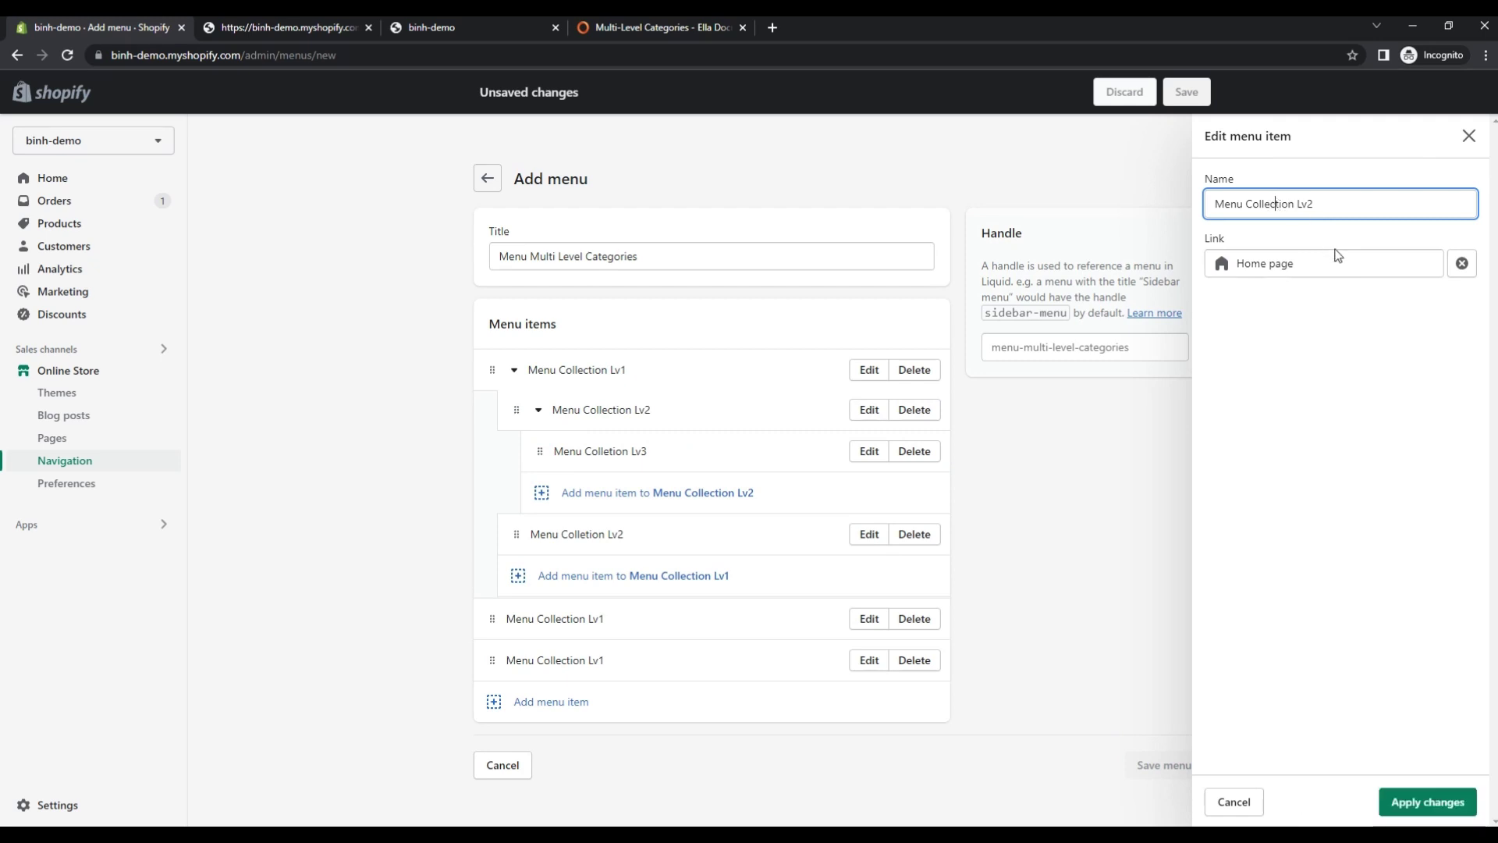
{"action": "left_click", "coordinate": [1428, 802]}
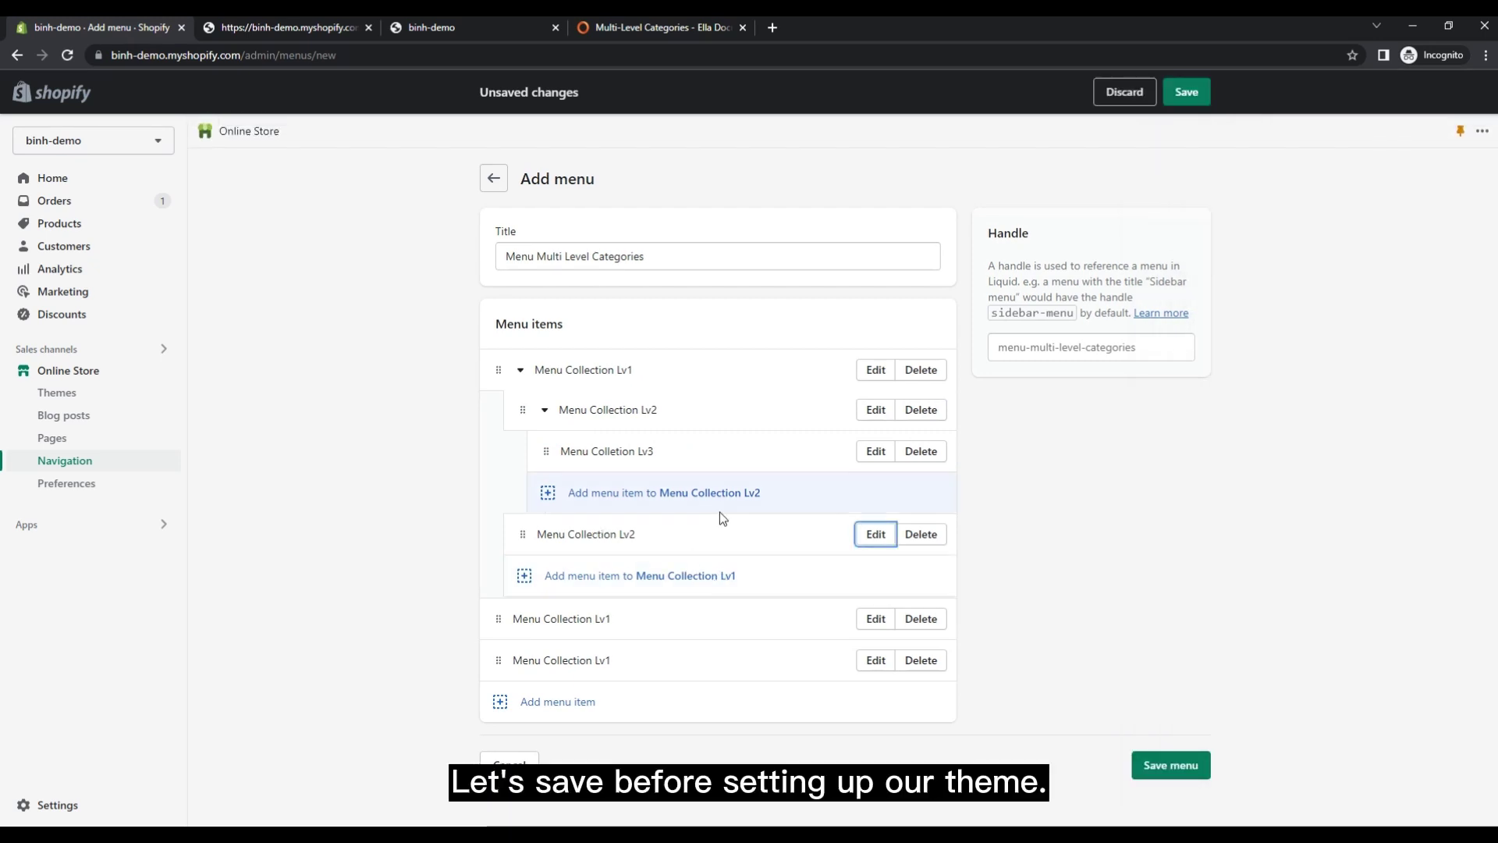
{"action": "left_click", "coordinate": [1171, 765]}
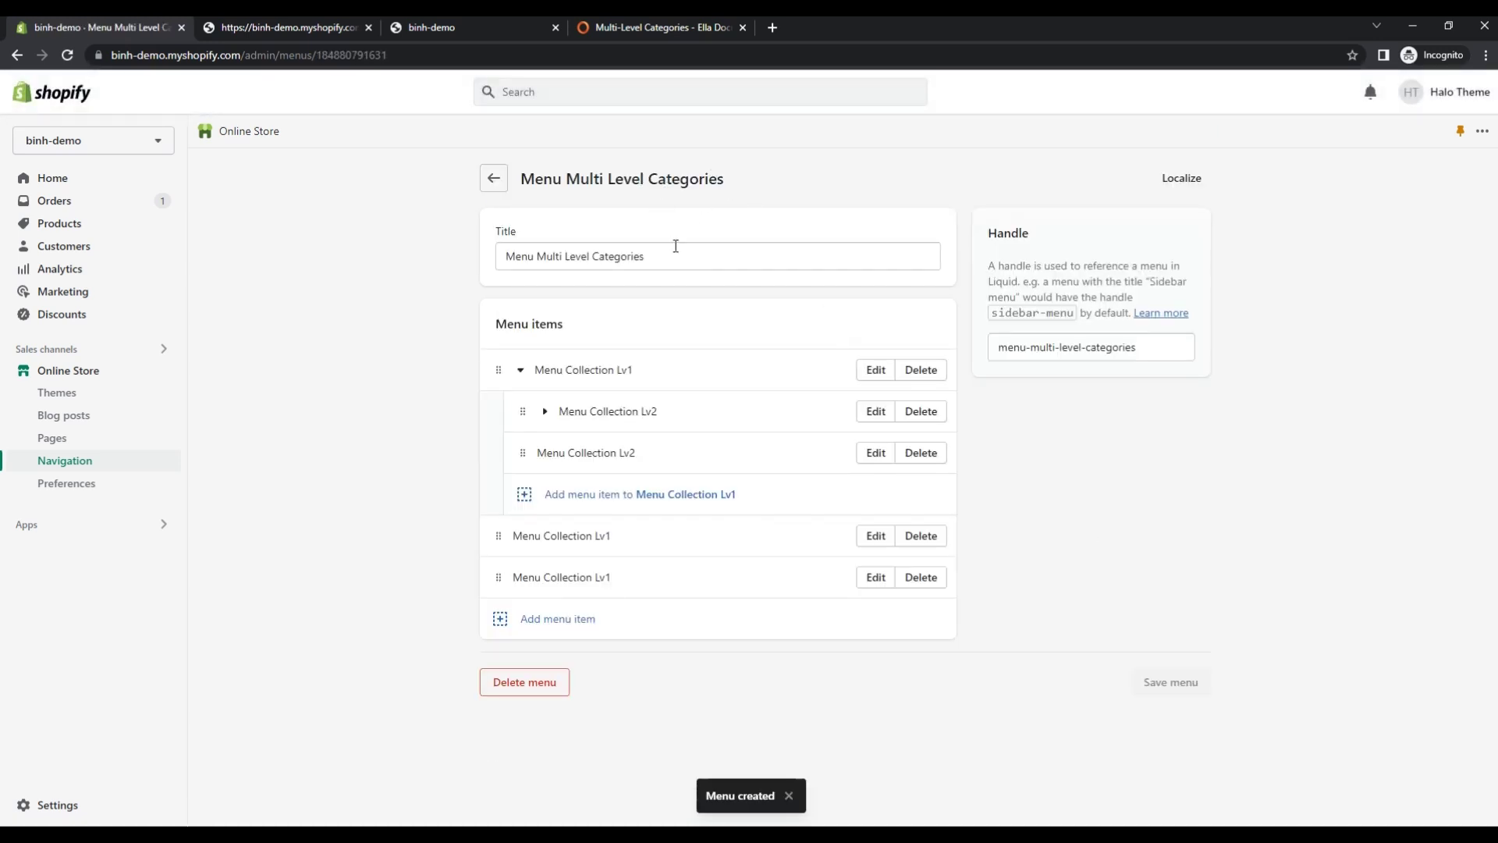
Switch to the Ella documentation and read the Theme Settings instructions for Multi-Level Categories.
{"action": "left_click_drag", "start_coordinate": [731, 178], "coordinate": [526, 180]}
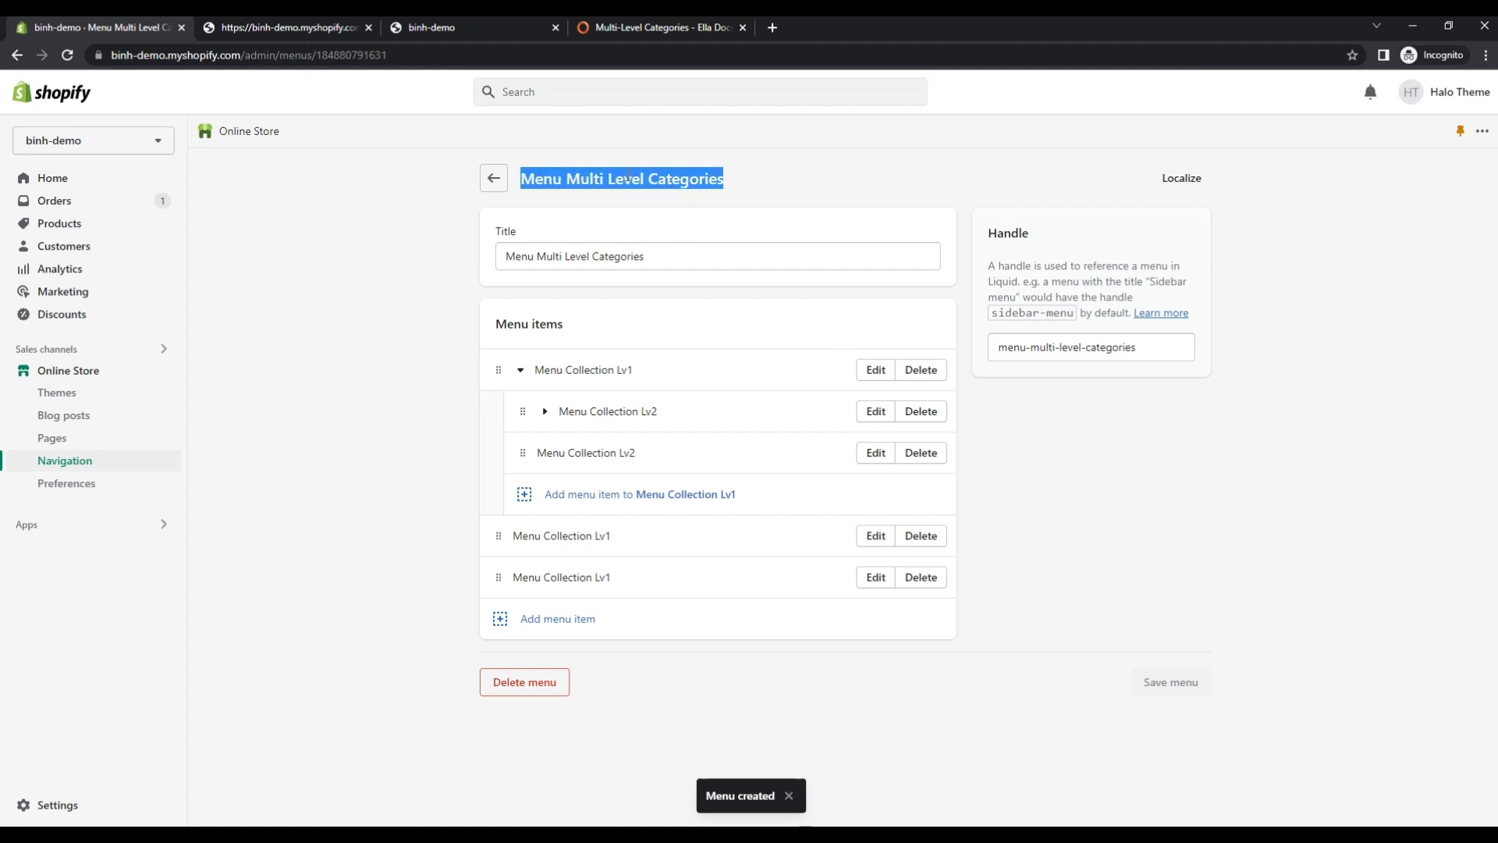
{"action": "left_click", "coordinate": [621, 24]}
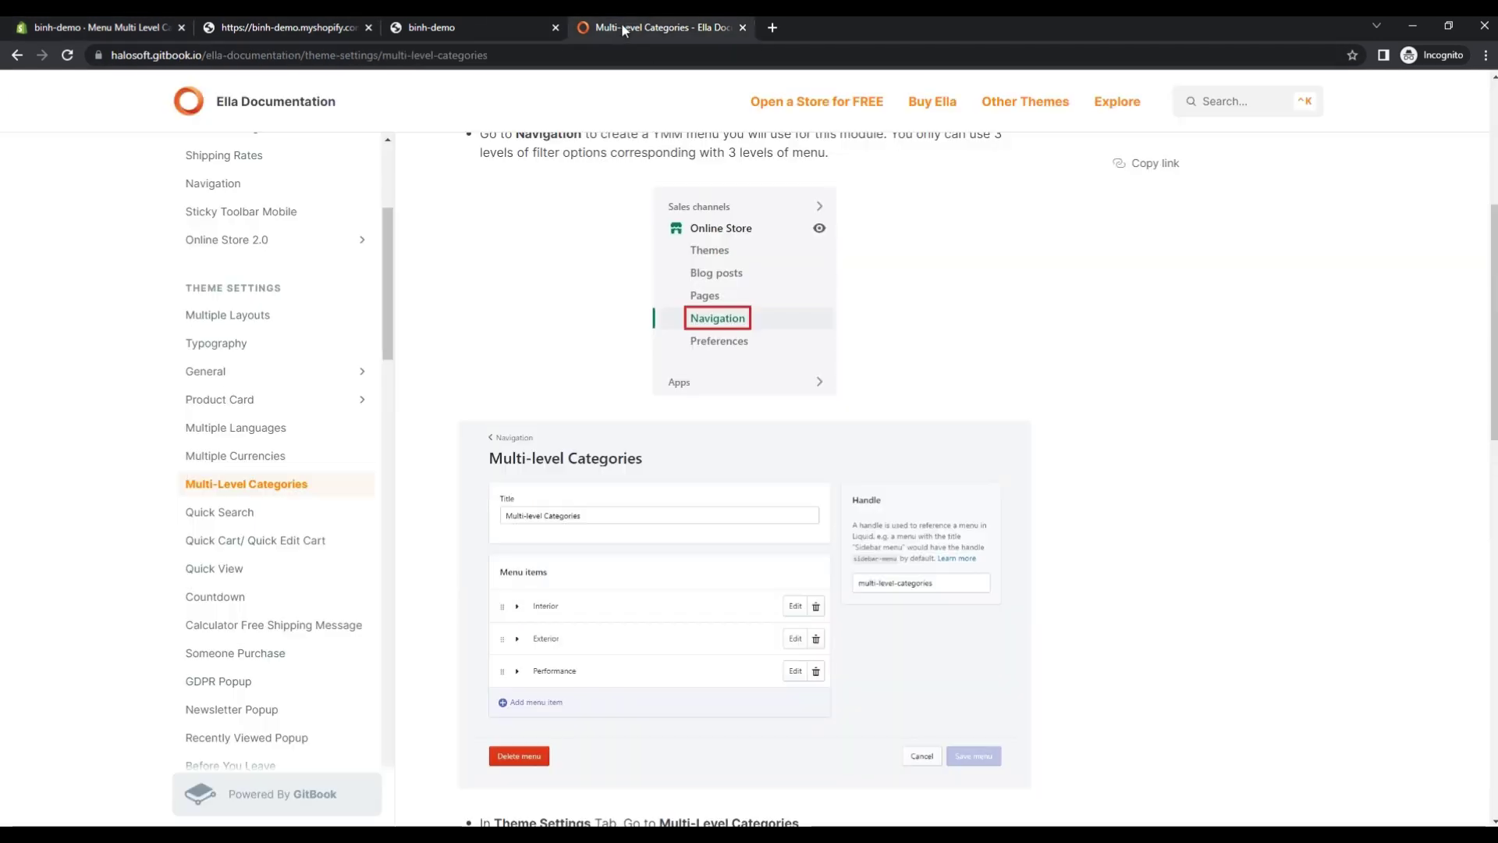
{"action": "scroll", "coordinate": [823, 527], "scroll_direction": "down", "scroll_amount": 4}
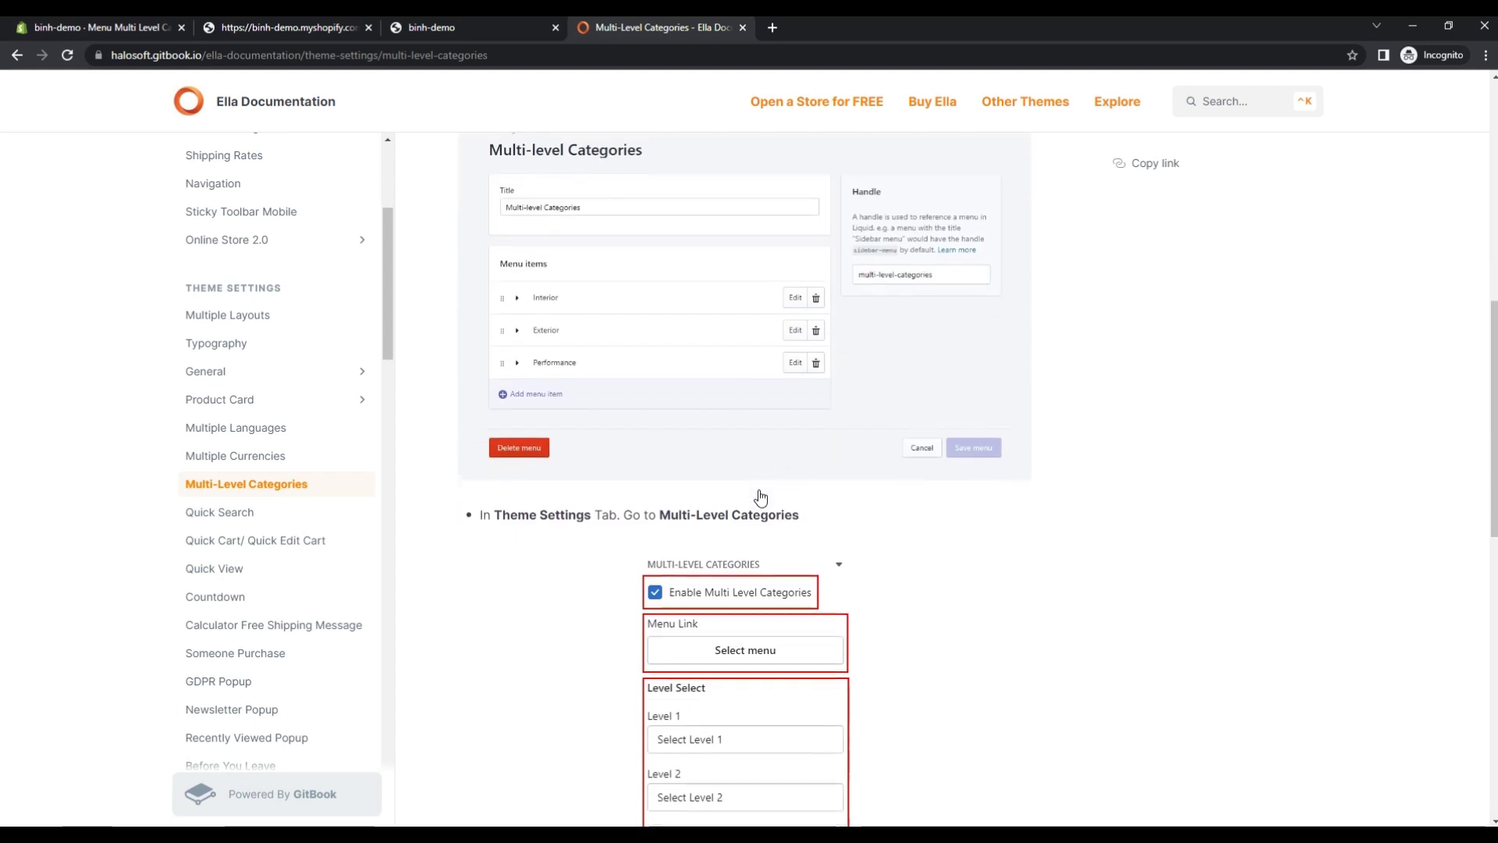
{"action": "scroll", "coordinate": [762, 496], "scroll_direction": "down", "scroll_amount": 4}
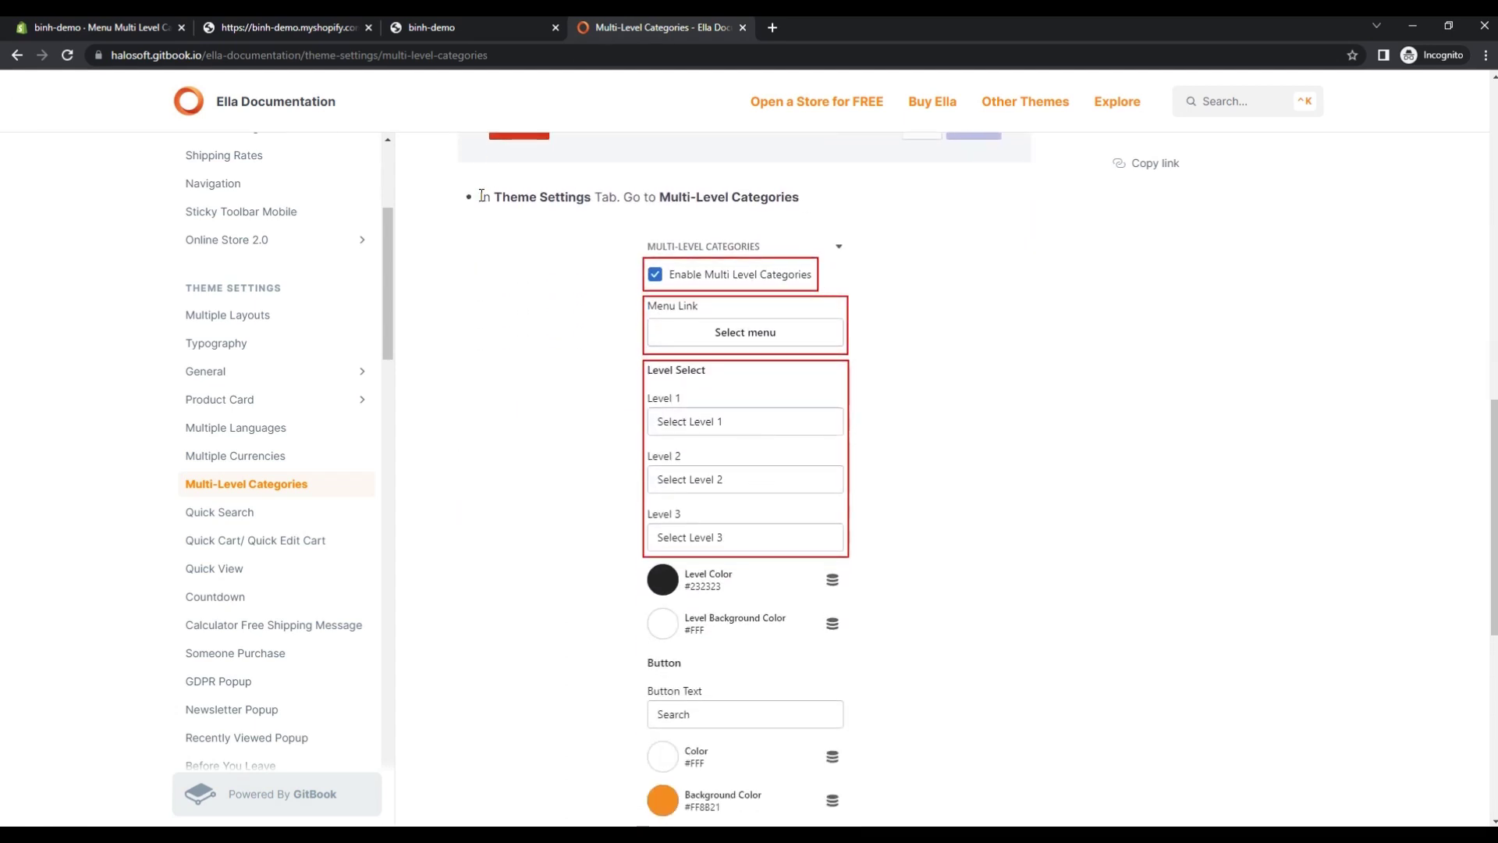
{"action": "left_click_drag", "start_coordinate": [479, 197], "coordinate": [826, 204]}
{"action": "left_click", "coordinate": [678, 187]}
{"action": "scroll", "coordinate": [963, 385], "scroll_direction": "down", "scroll_amount": 1}
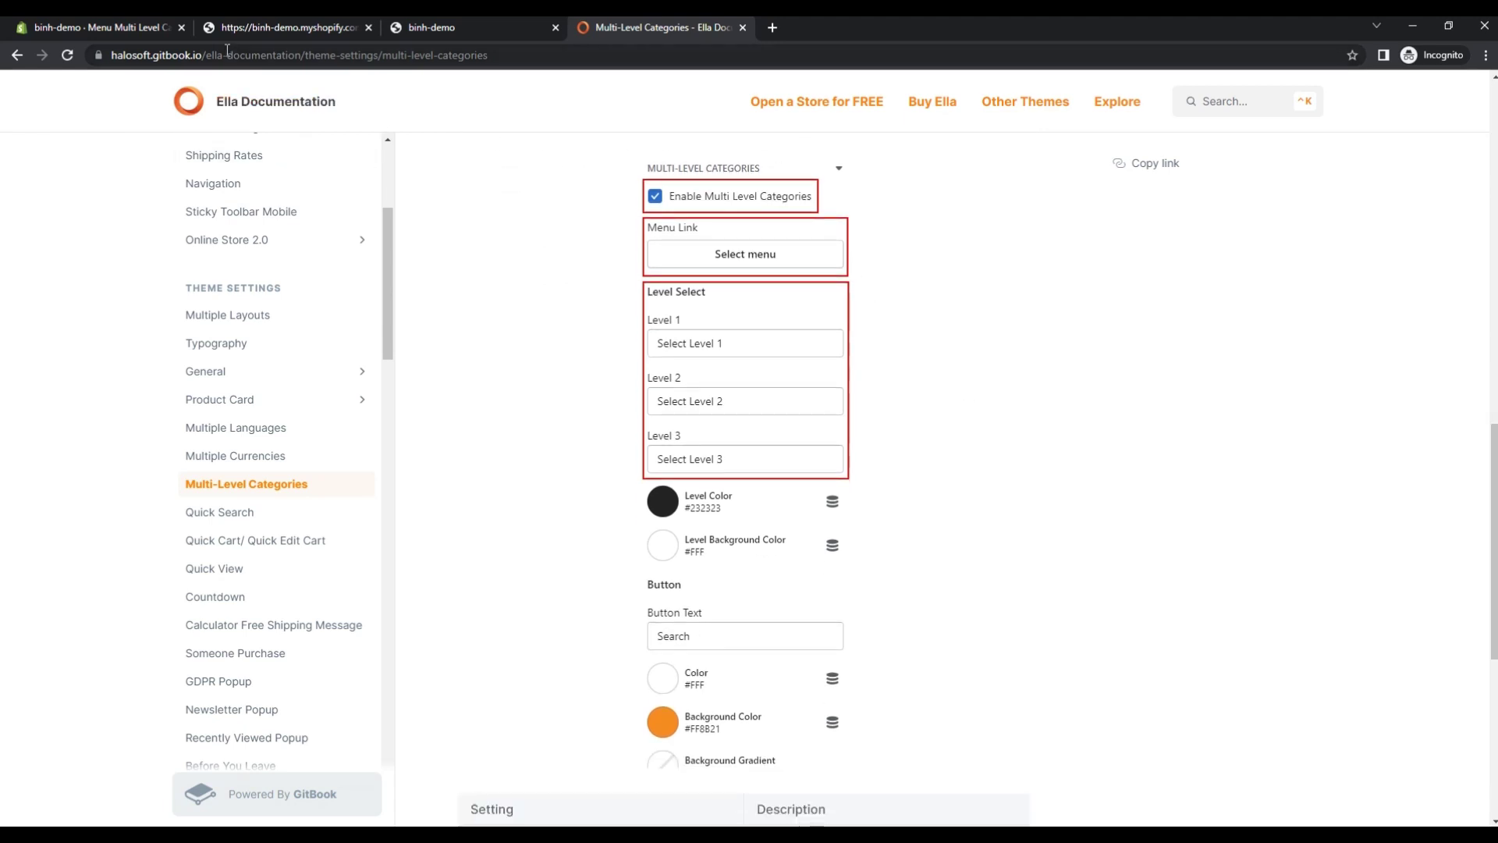
In the theme editor's theme settings, turn on Enable Multi Level Categories.
{"action": "left_click", "coordinate": [242, 26]}
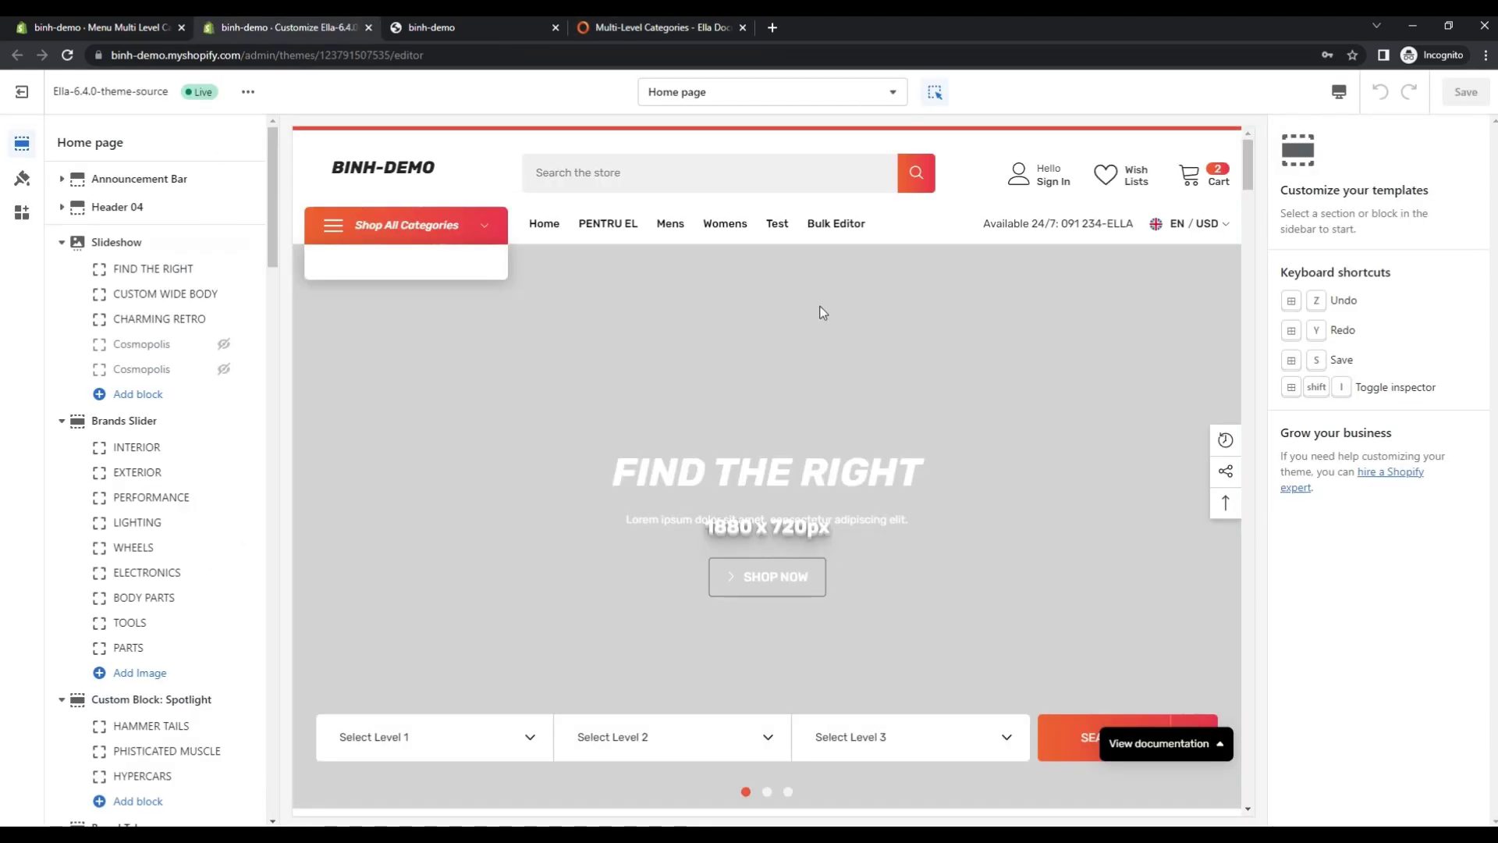
{"action": "left_click", "coordinate": [22, 179]}
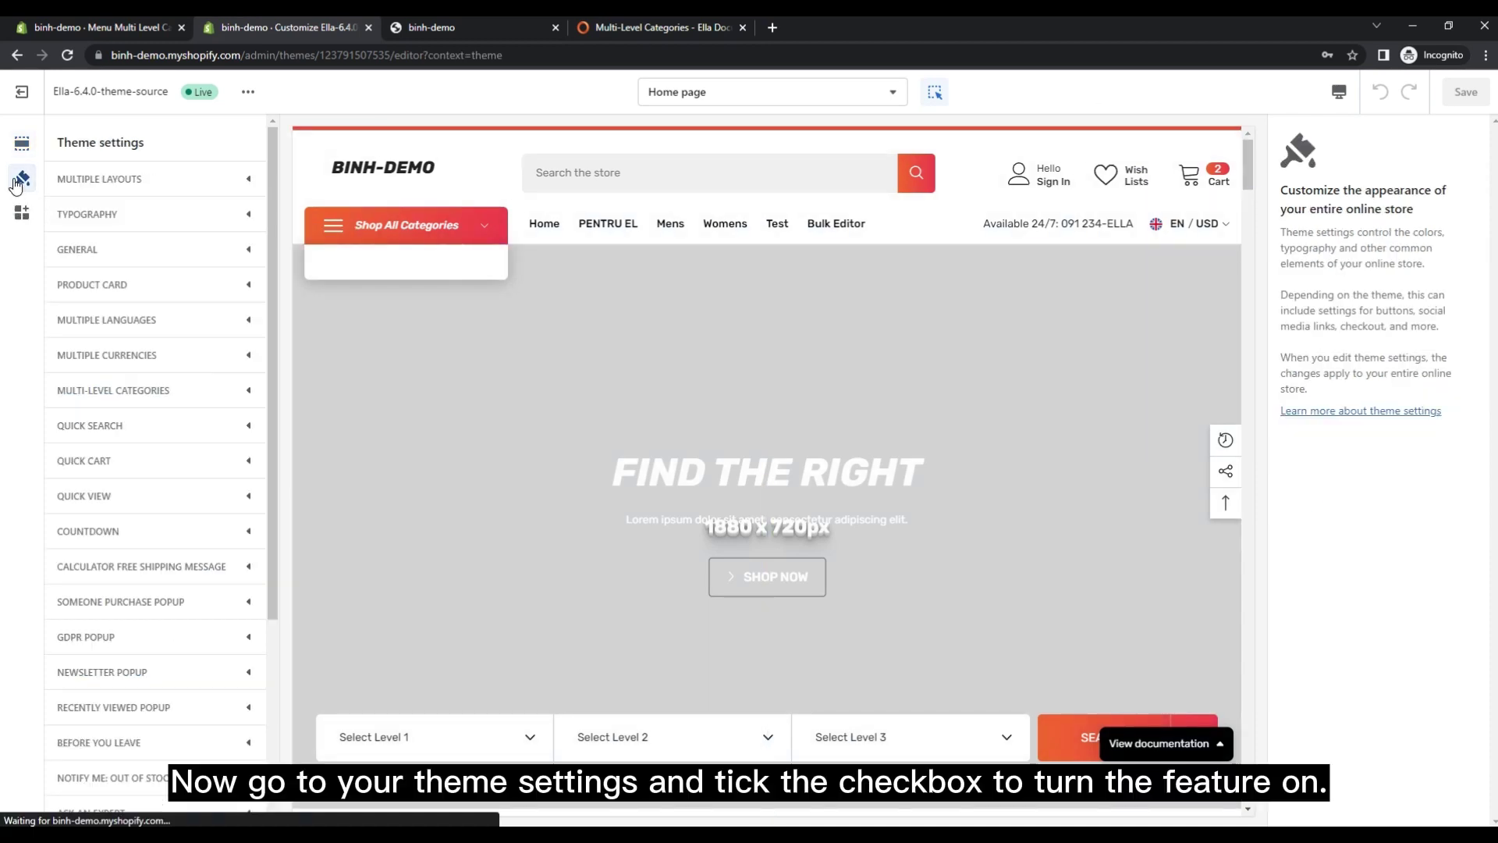
{"action": "left_click", "coordinate": [133, 391]}
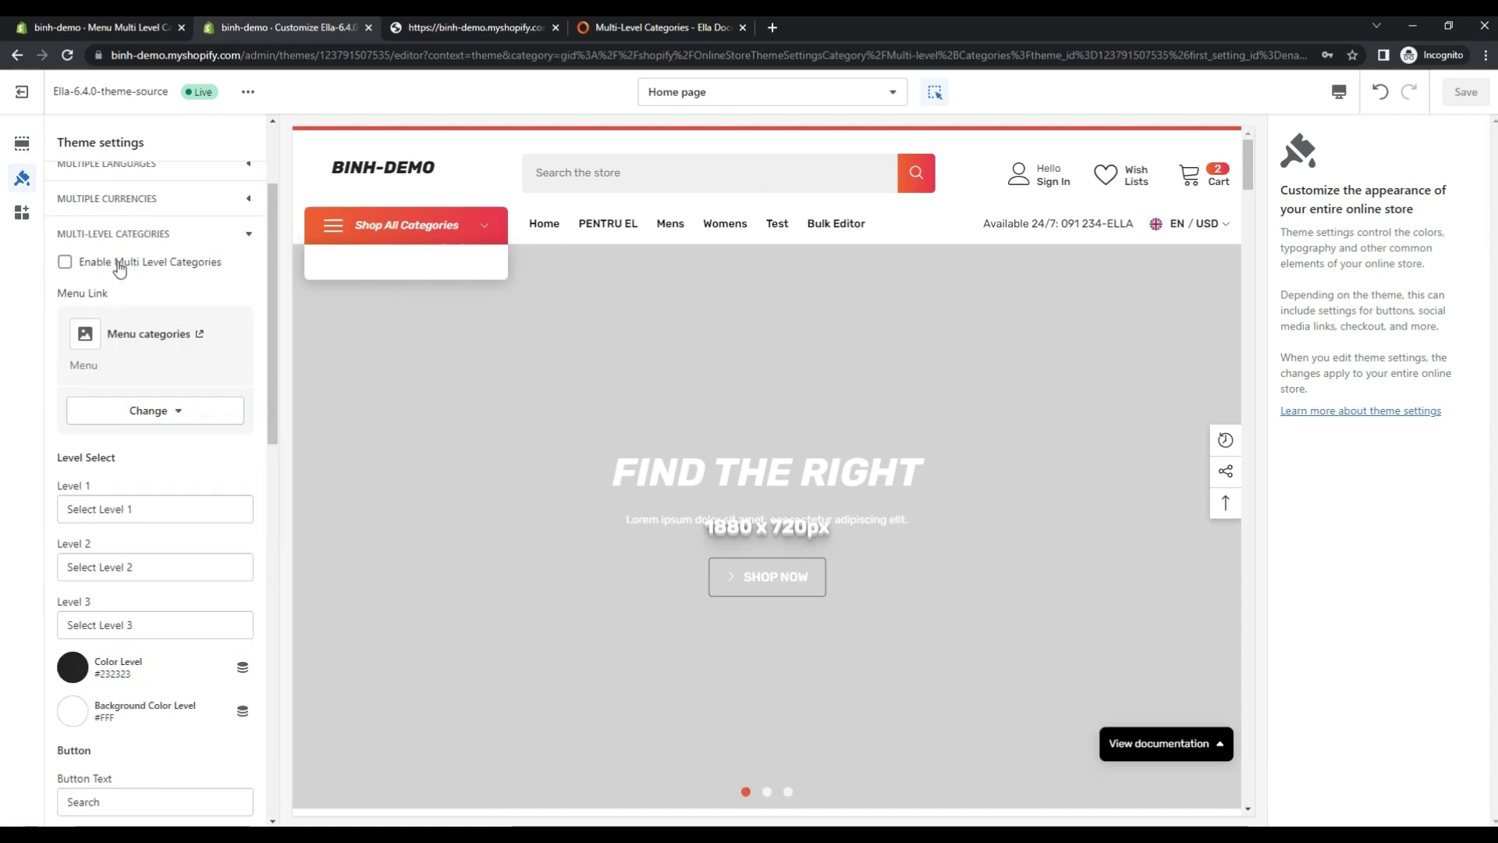
{"action": "left_click", "coordinate": [117, 263]}
Set the Multi-Level Categories menu link to Menu Multi Level Categories and save the theme settings.
{"action": "left_click", "coordinate": [149, 413]}
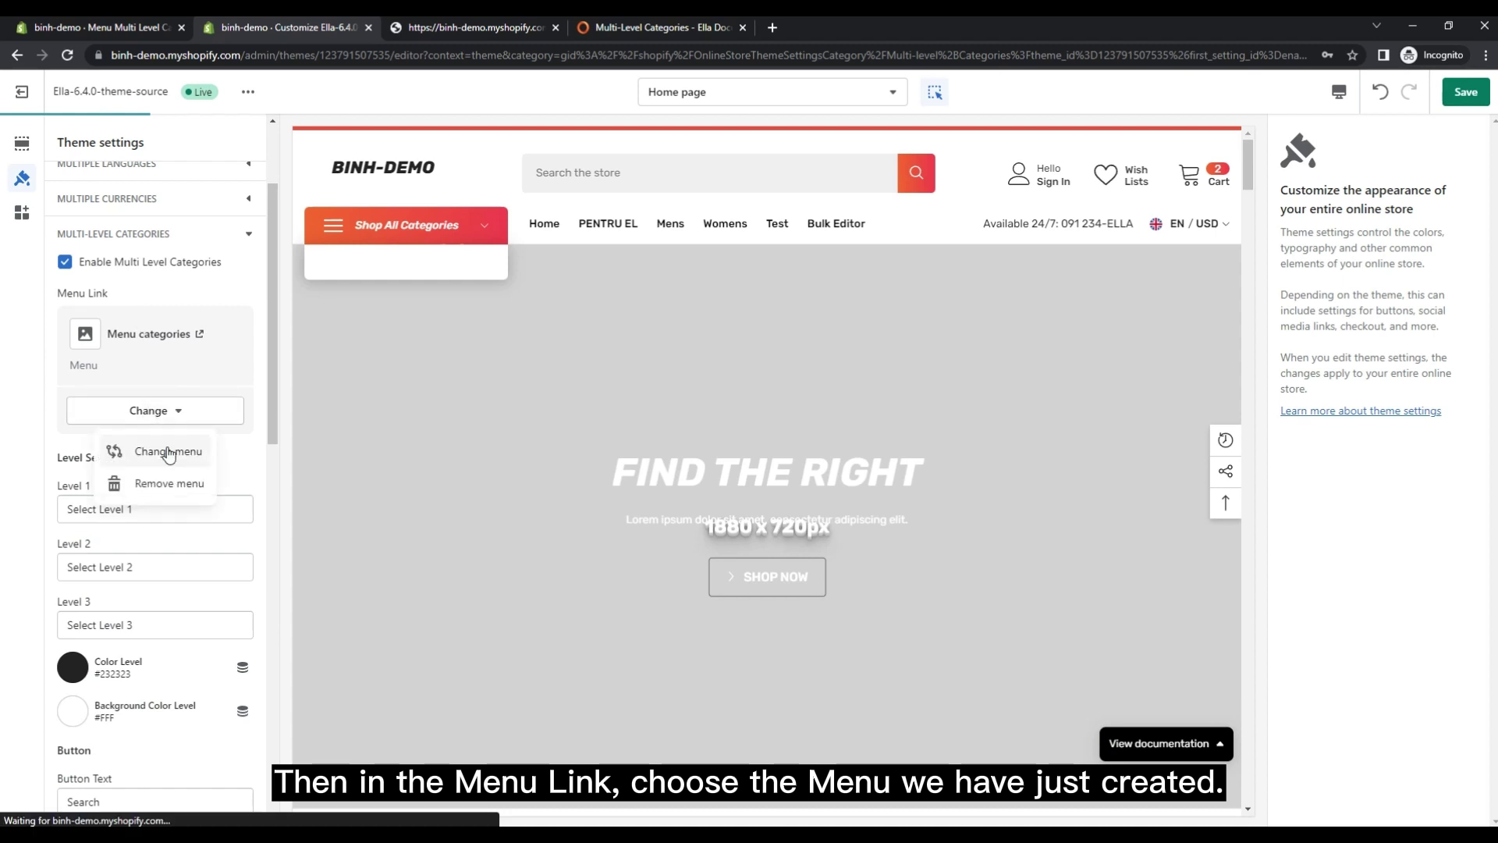
{"action": "left_click", "coordinate": [169, 457]}
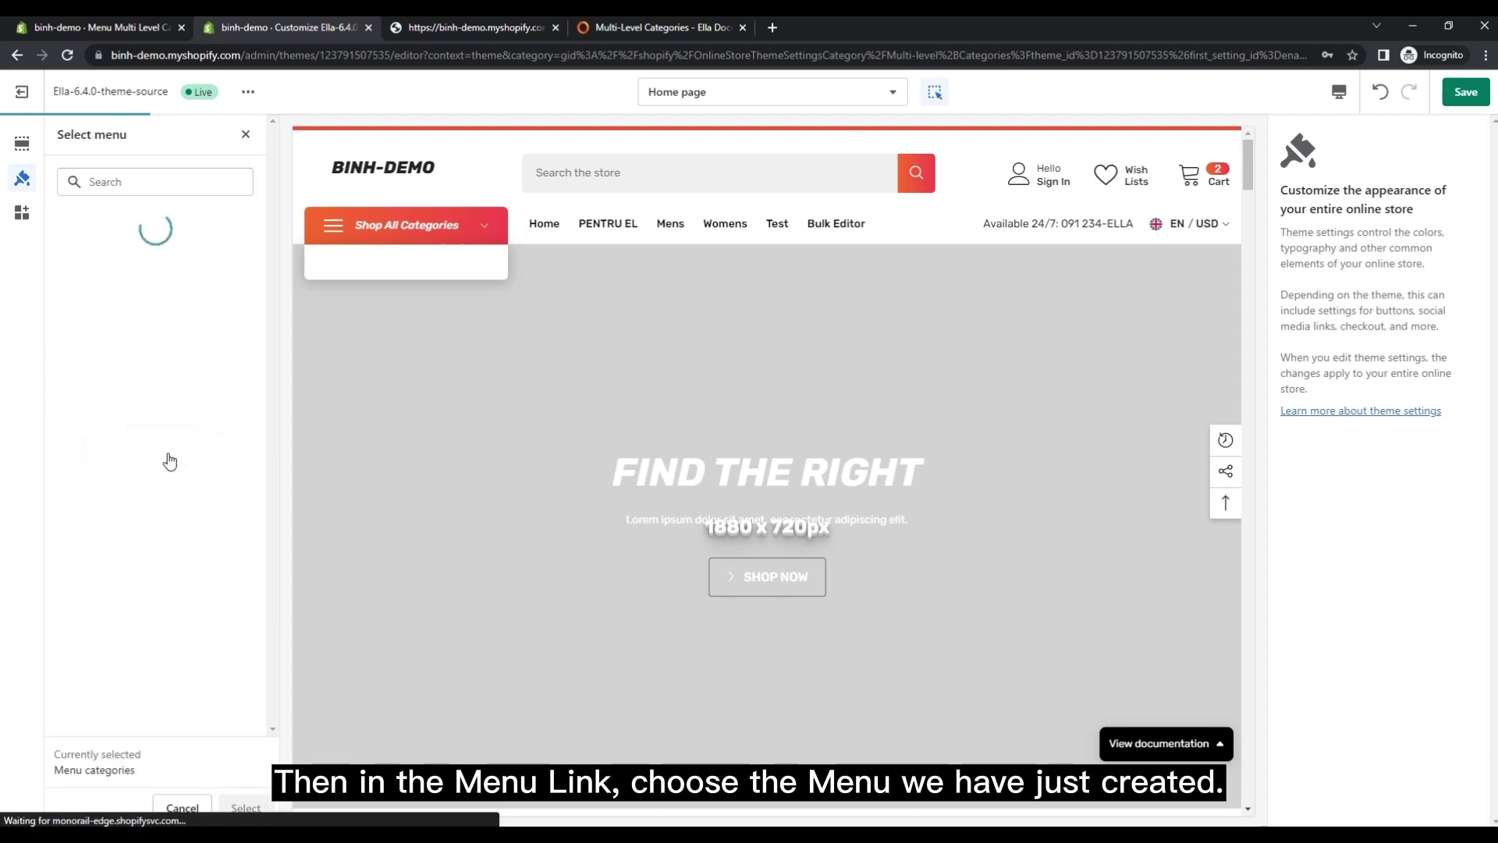
{"action": "scroll", "coordinate": [187, 479], "scroll_direction": "down", "scroll_amount": 1}
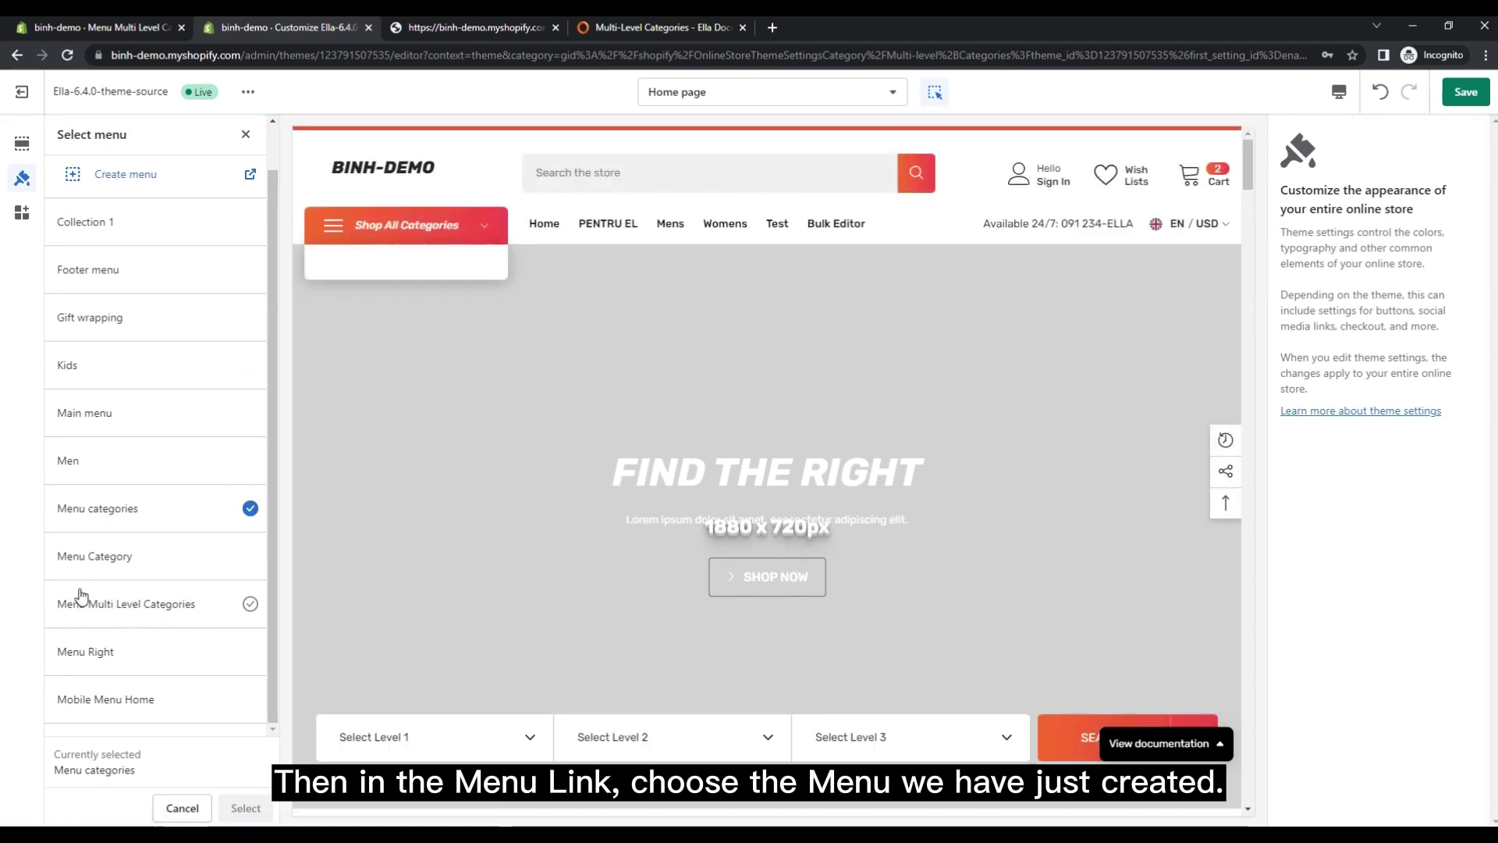
{"action": "left_click", "coordinate": [161, 611]}
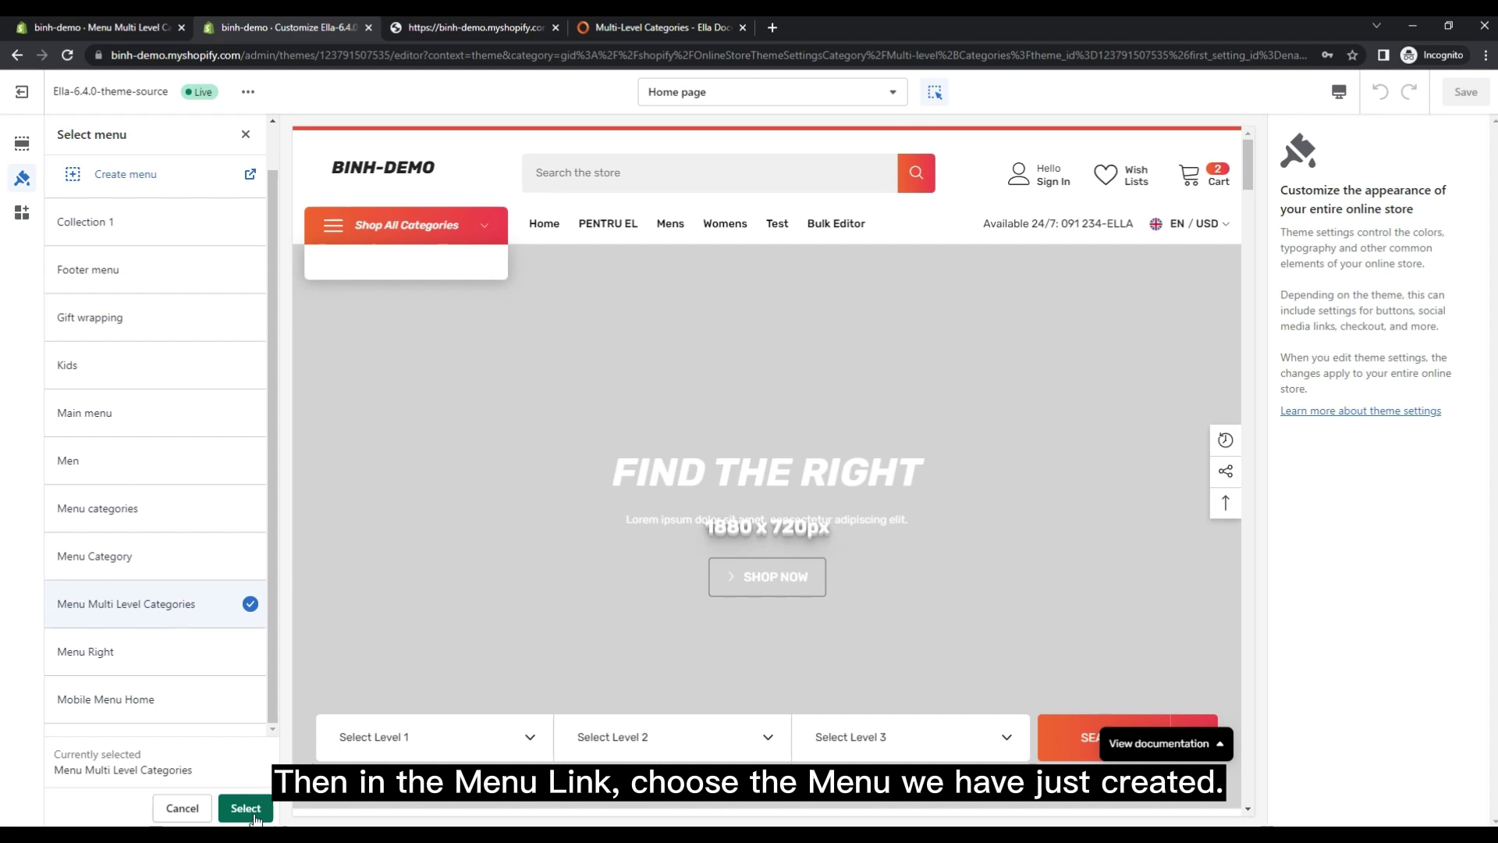
{"action": "left_click", "coordinate": [255, 814]}
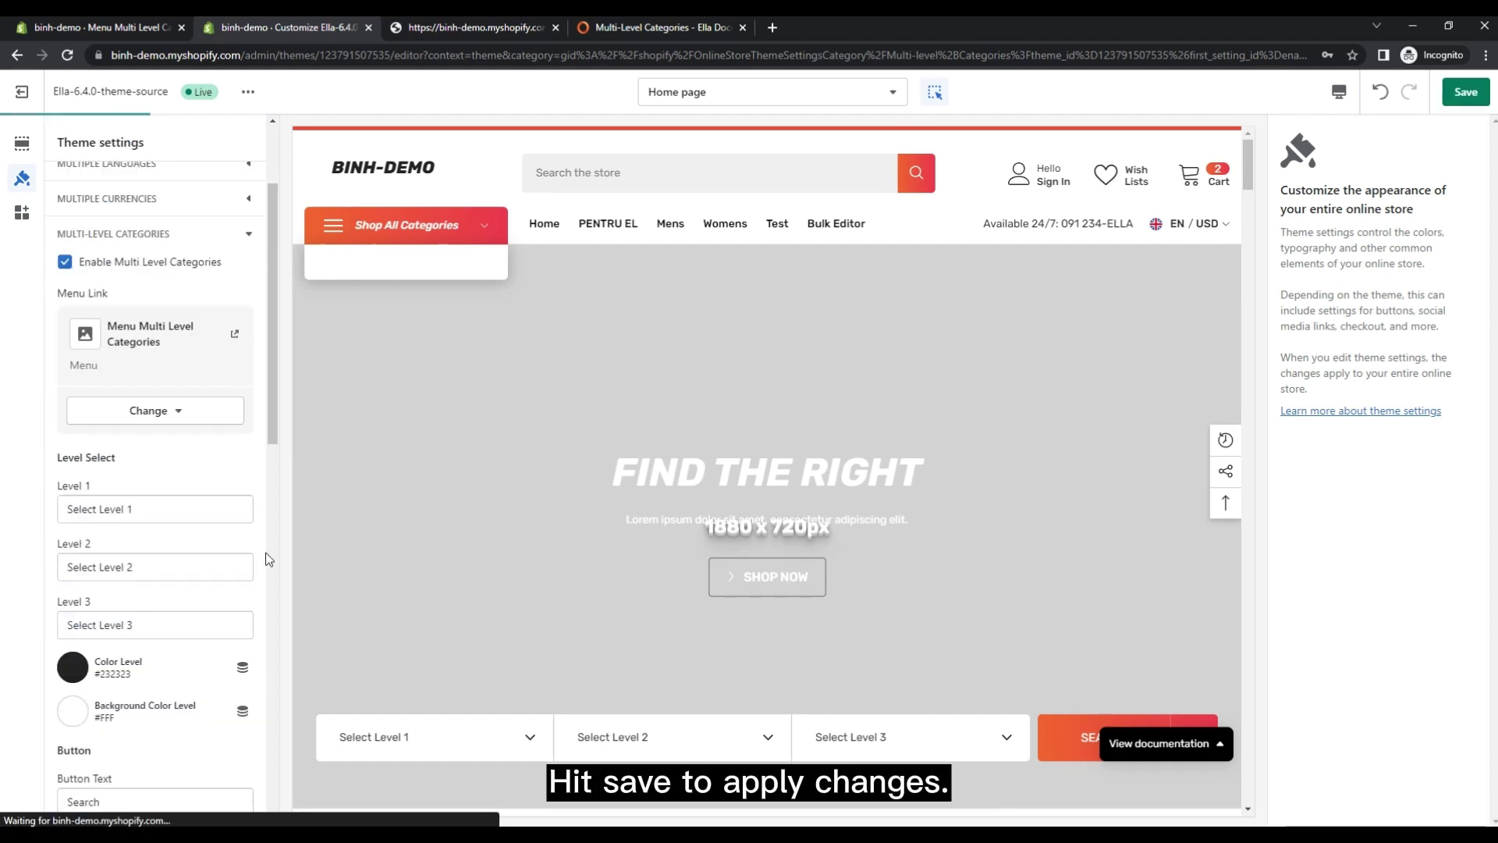
{"action": "scroll", "coordinate": [257, 515], "scroll_direction": "up", "scroll_amount": 2}
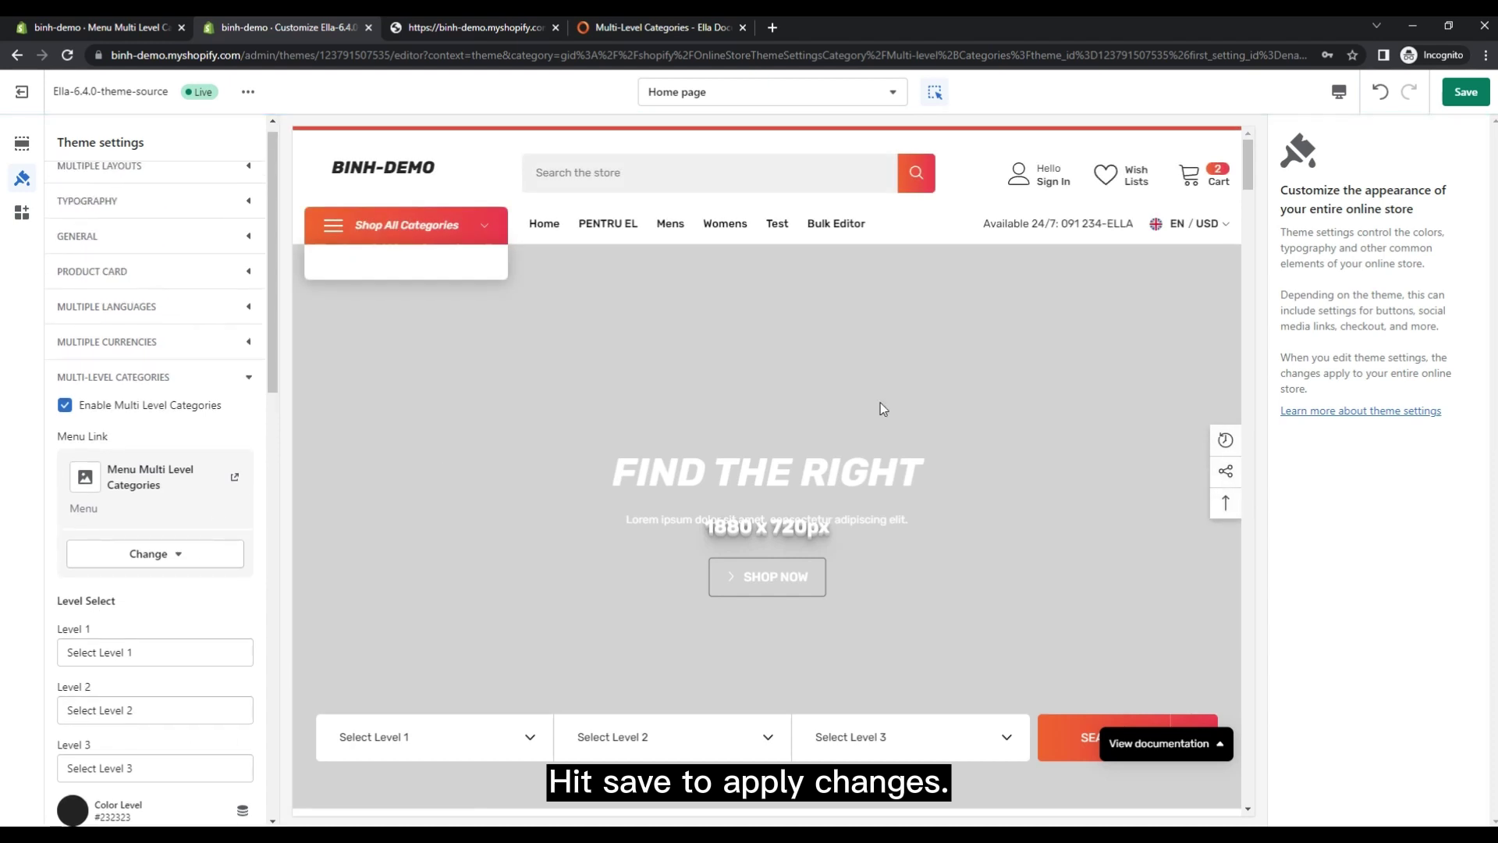
{"action": "left_click", "coordinate": [1468, 100]}
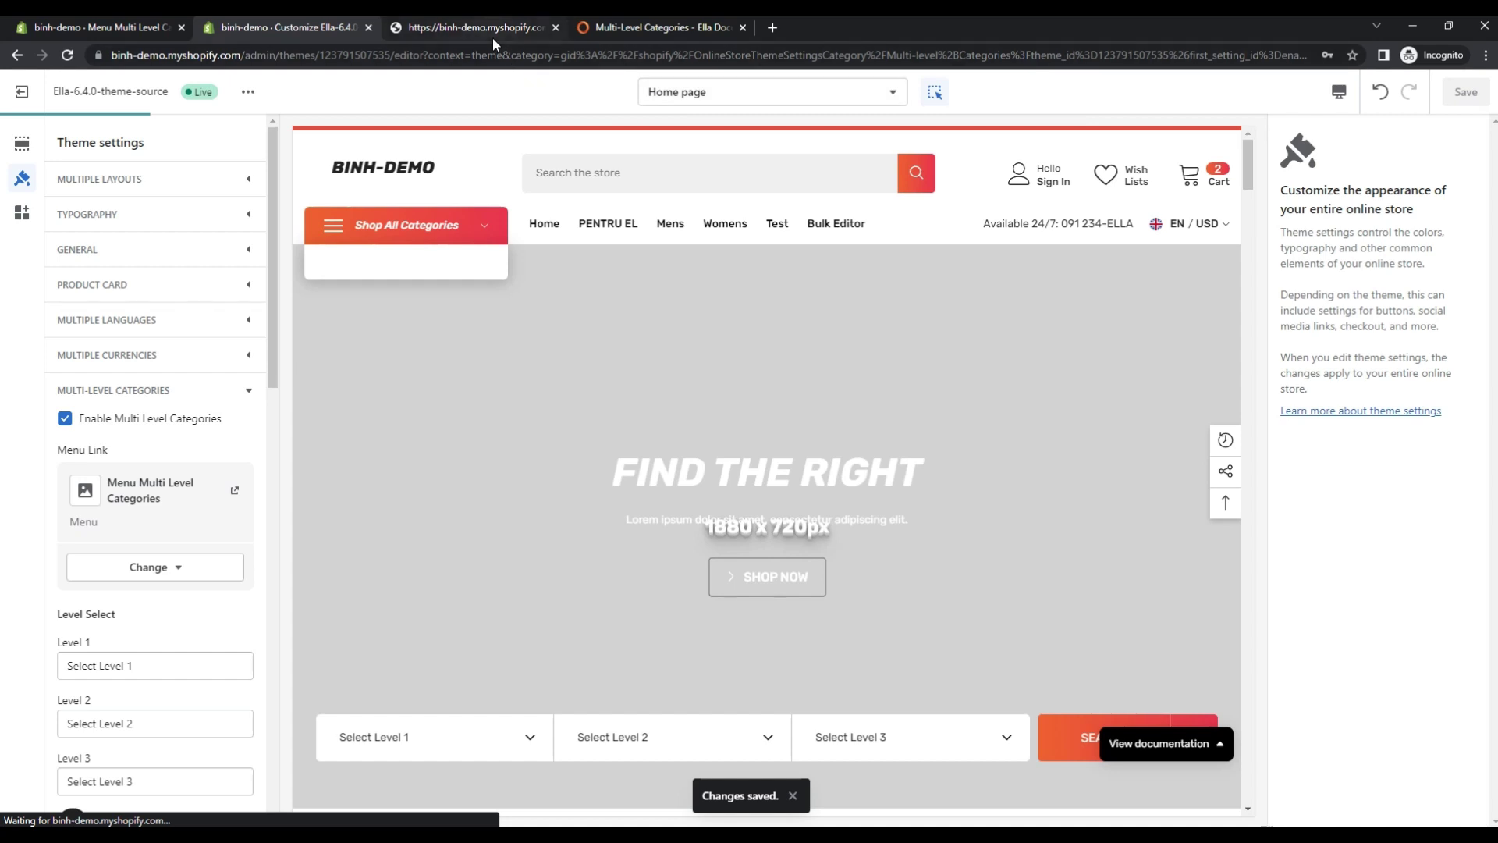
Switch to the storefront and reload its home page to check the multi-level search filter.
{"action": "mouse_move", "coordinate": [493, 36]}
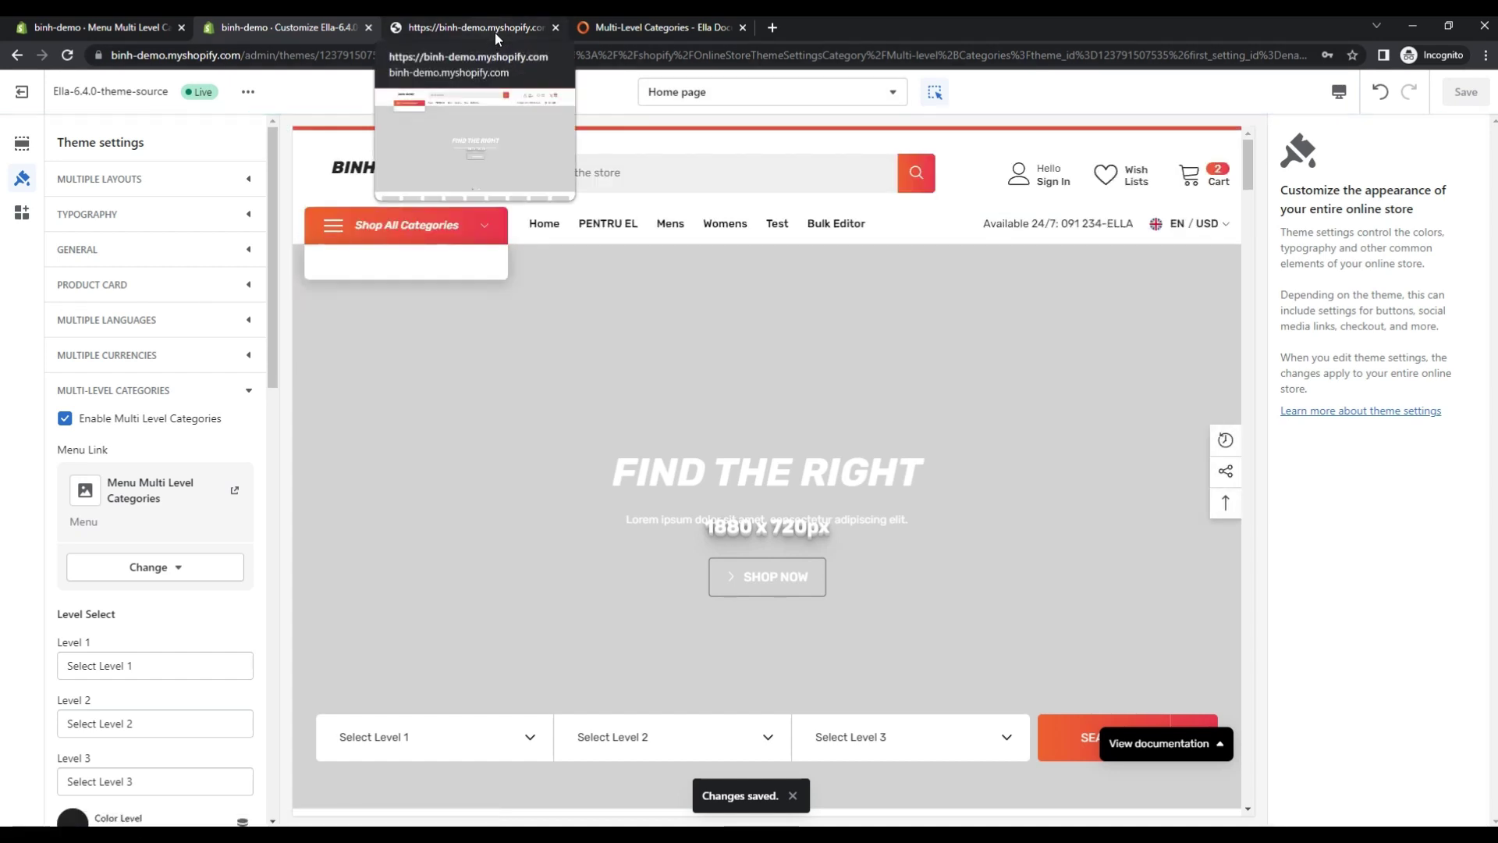
{"action": "left_click", "coordinate": [495, 31]}
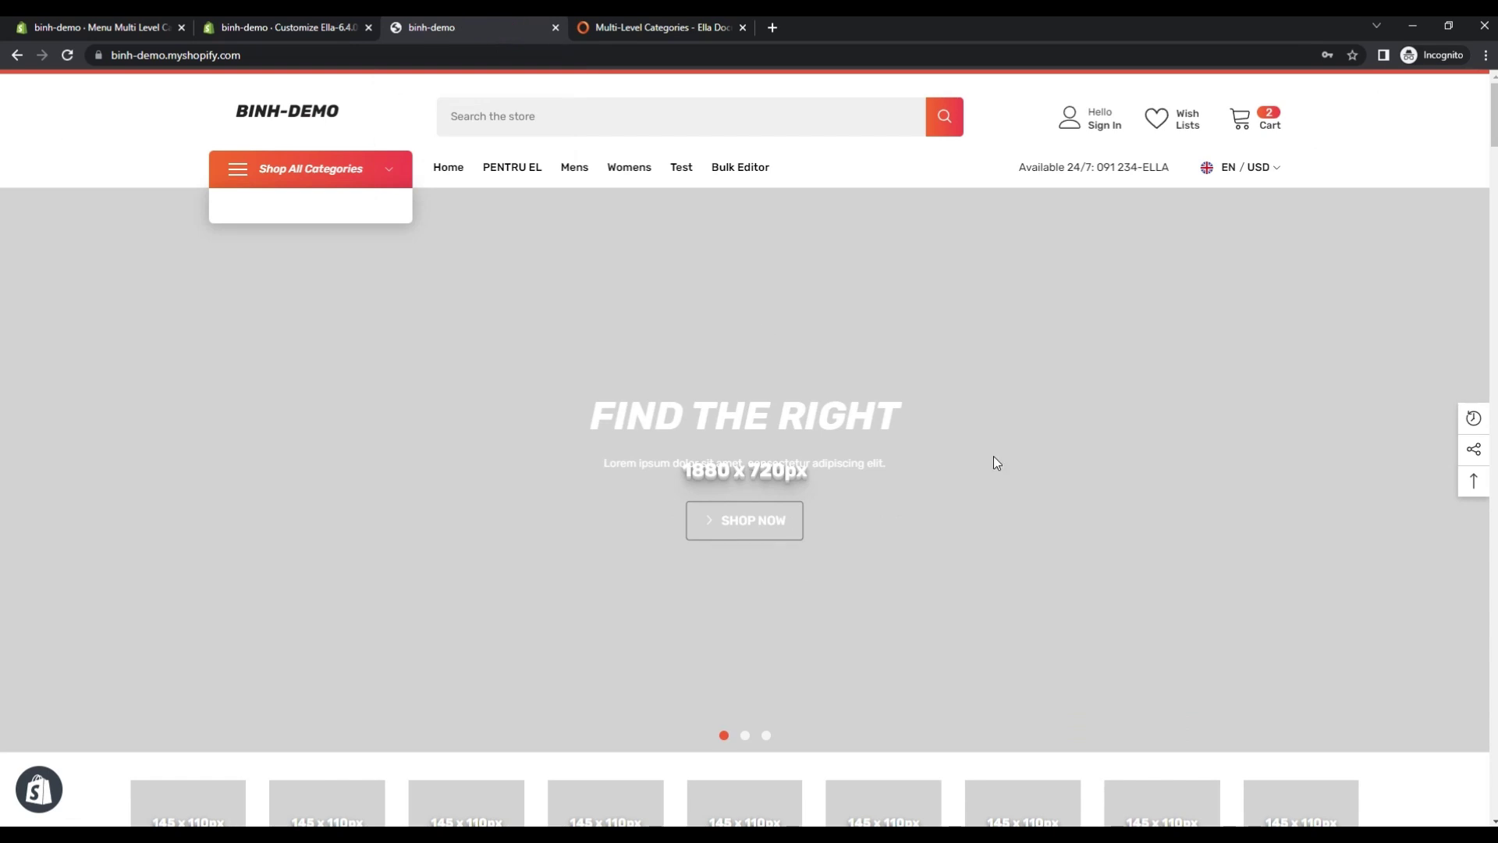
{"action": "key", "text": "F5"}
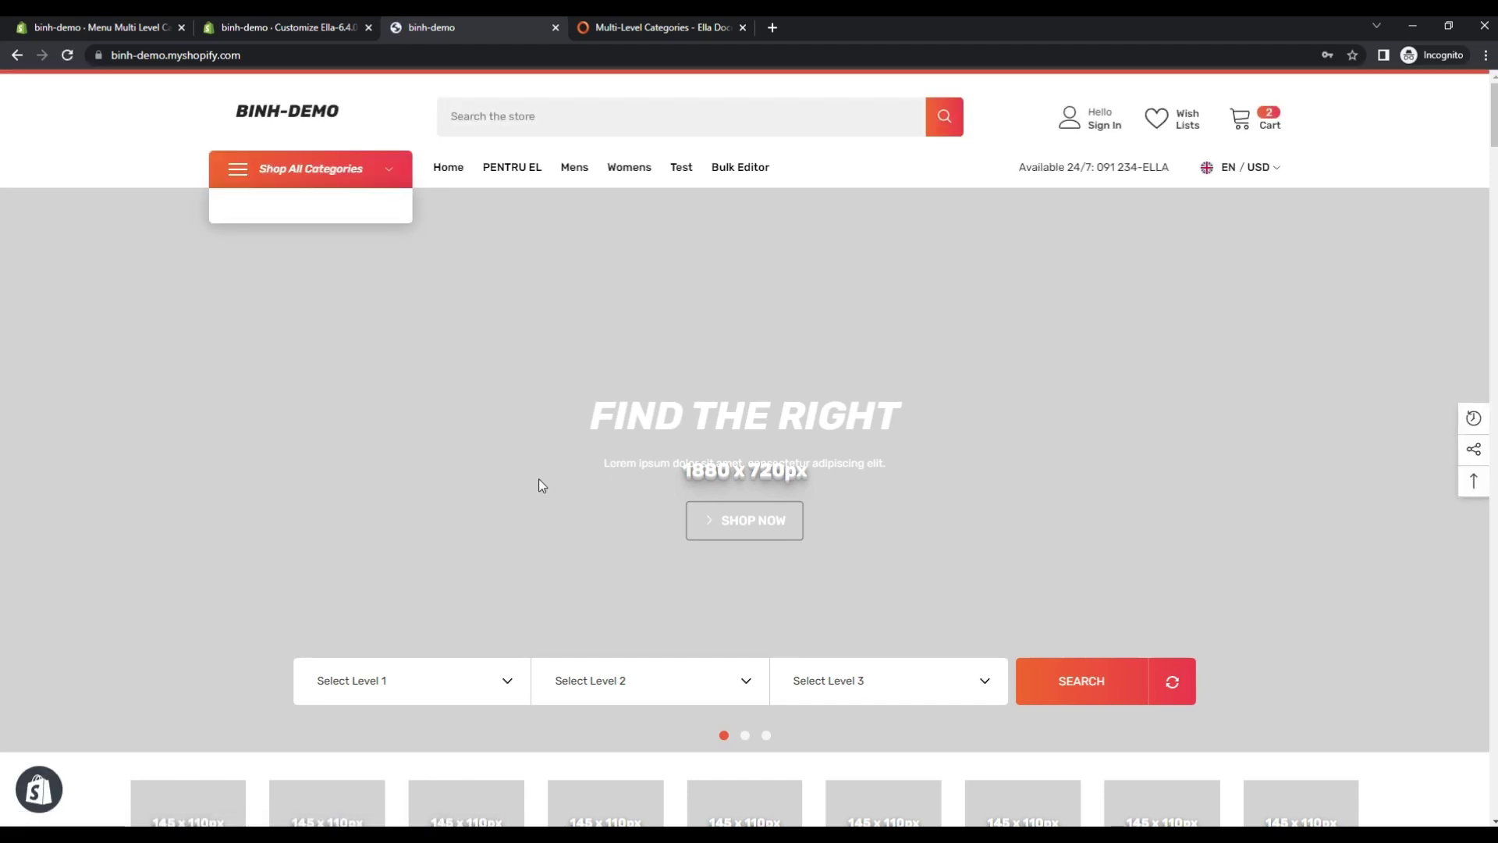
{"action": "scroll", "coordinate": [538, 494], "scroll_direction": "down", "scroll_amount": 2}
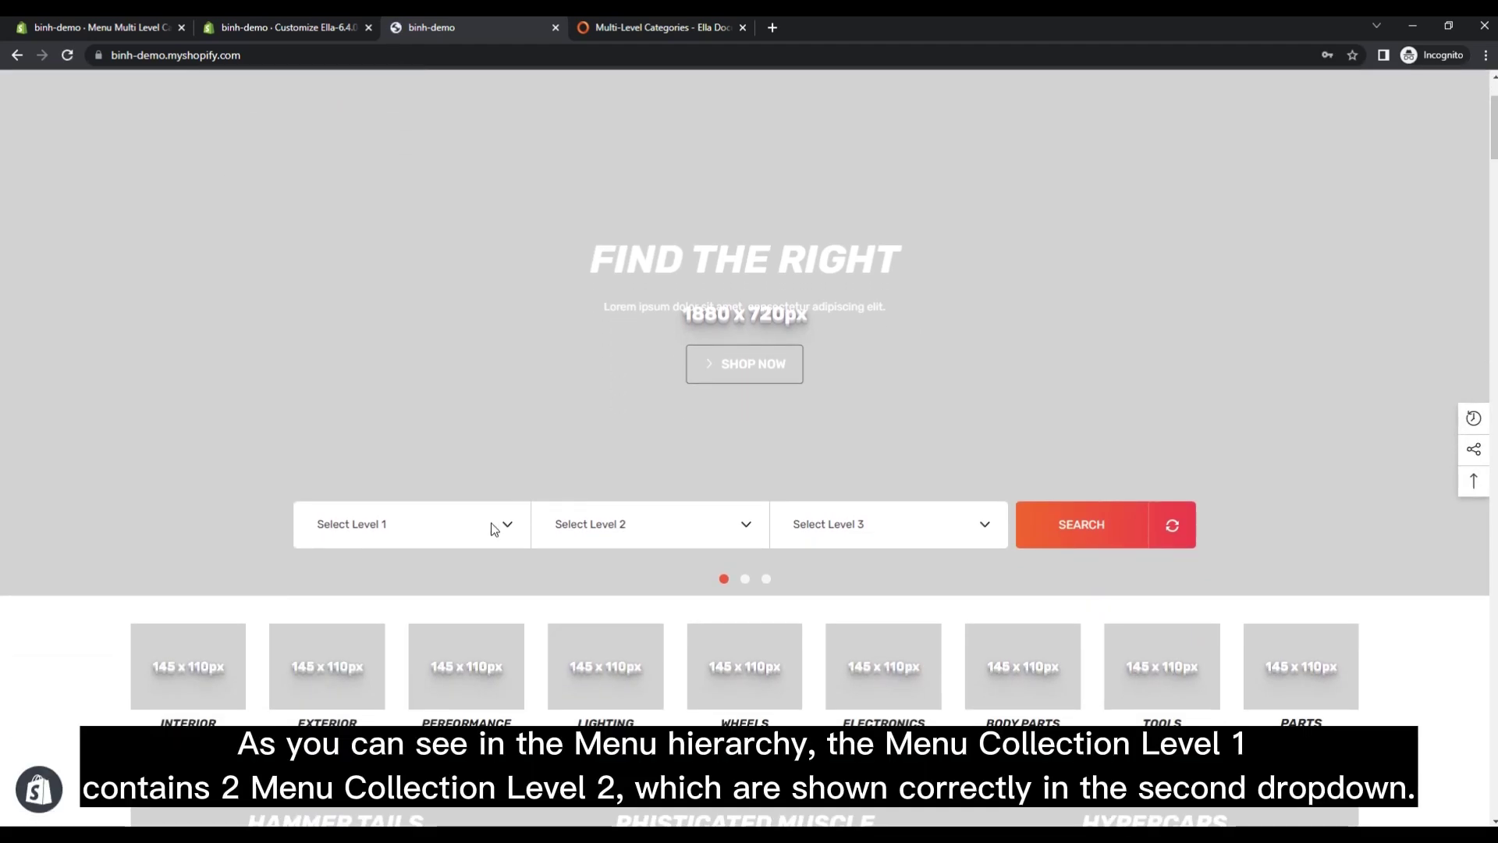
Test the storefront filter by choosing Menu Collection Lv1, the first Menu Collection Lv2 and a Level 3 option.
{"action": "left_click", "coordinate": [493, 529]}
{"action": "left_click", "coordinate": [435, 591]}
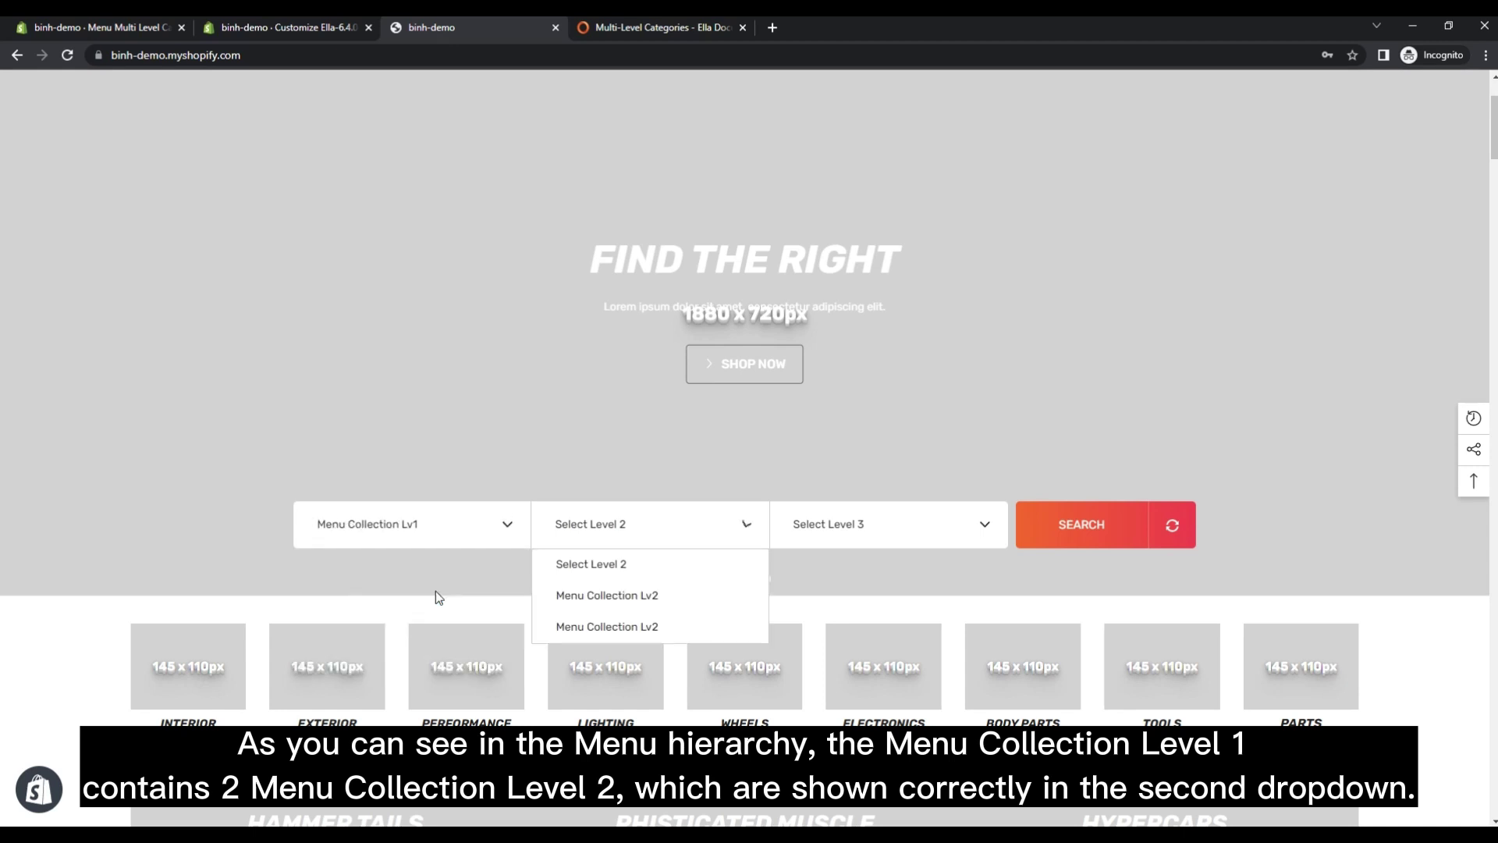
{"action": "left_click", "coordinate": [624, 597]}
{"action": "left_click", "coordinate": [813, 593]}
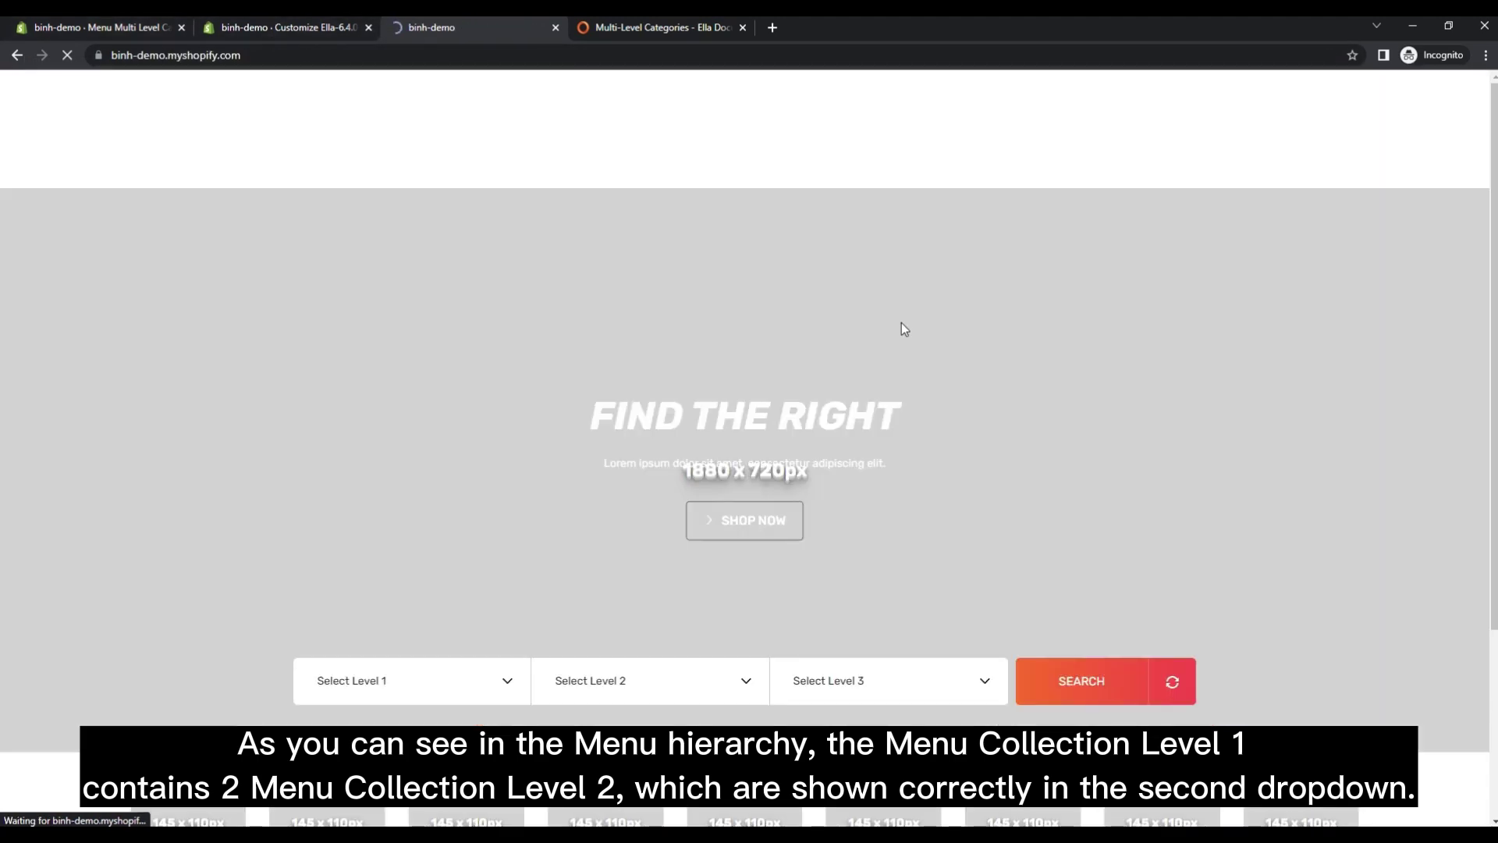
Show the storefront filter's Level 1 options and return to the admin's Menu Multi Level Categories page to compare the hierarchy.
{"action": "scroll", "coordinate": [802, 368], "scroll_direction": "down", "scroll_amount": 4}
{"action": "left_click", "coordinate": [483, 374]}
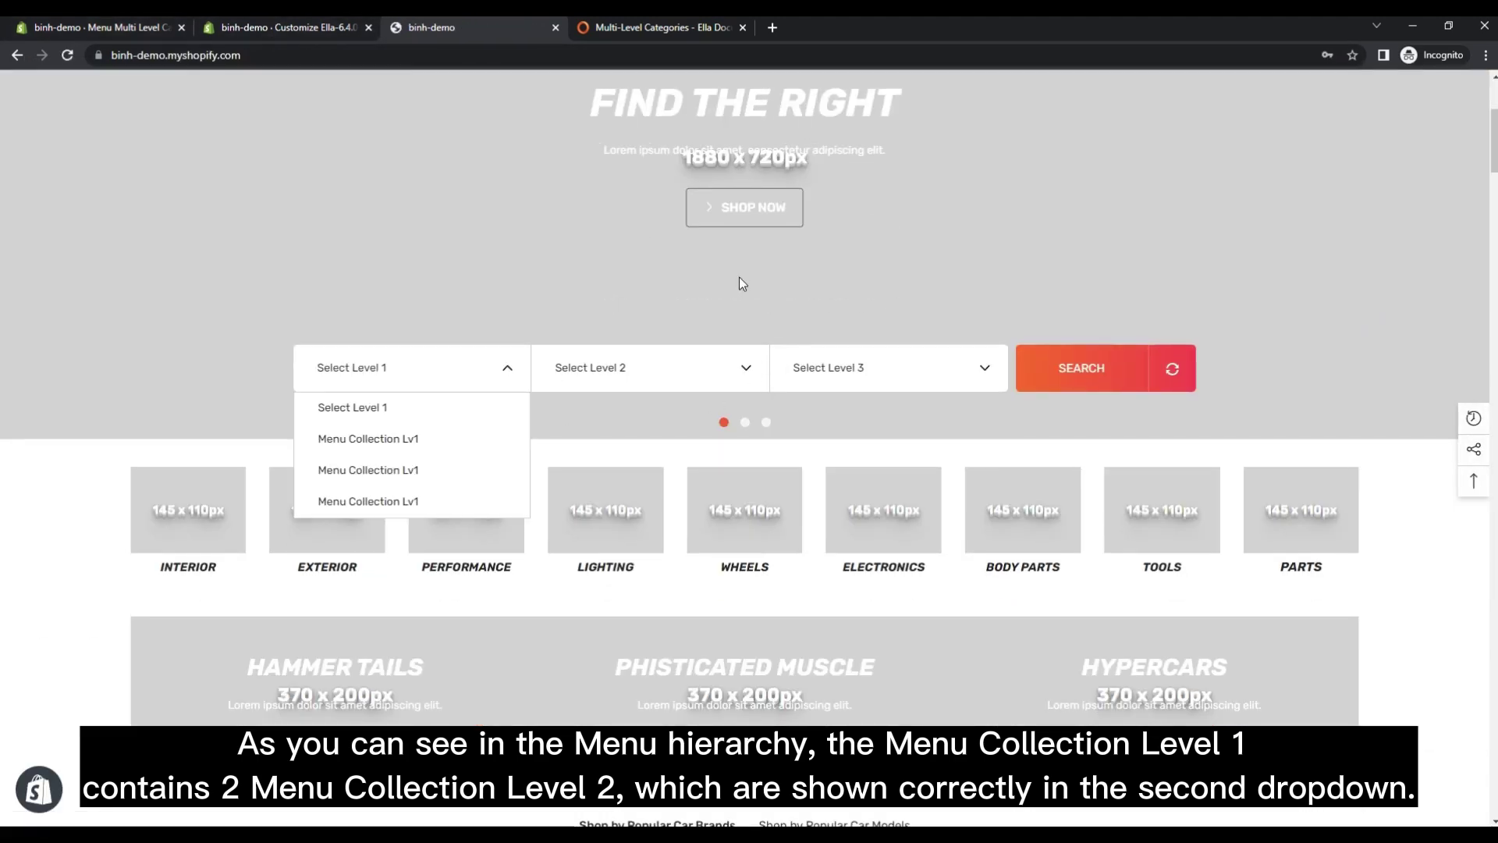
{"action": "left_click", "coordinate": [109, 27]}
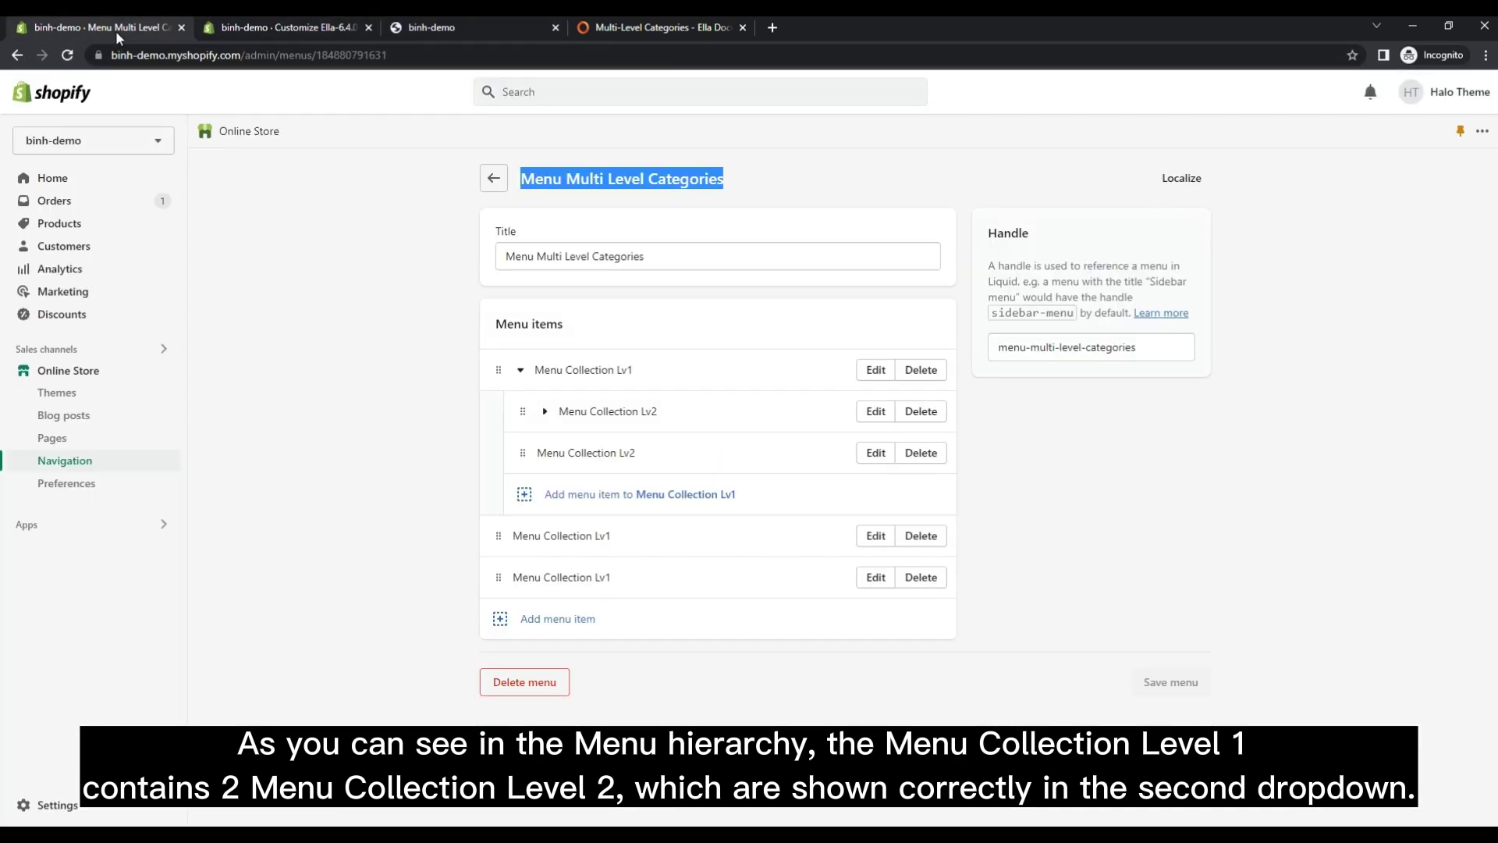
Collapse the menu hierarchy in the admin, switch to the storefront, choose the first Menu Collection Lv1 and show its Level 2 options.
{"action": "left_click", "coordinate": [521, 371]}
{"action": "left_click", "coordinate": [593, 419]}
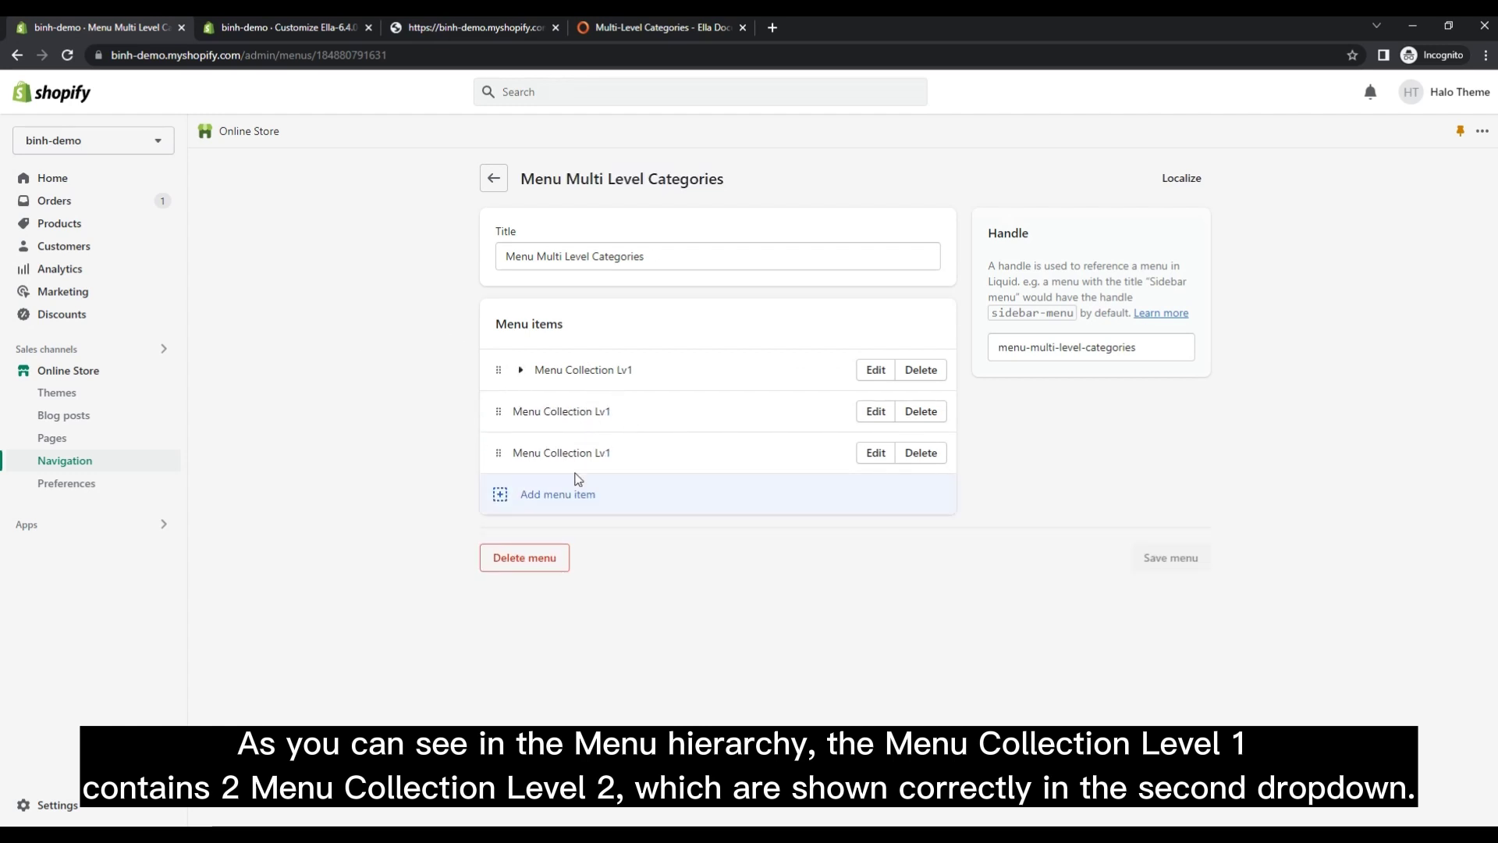
{"action": "left_click", "coordinate": [468, 28]}
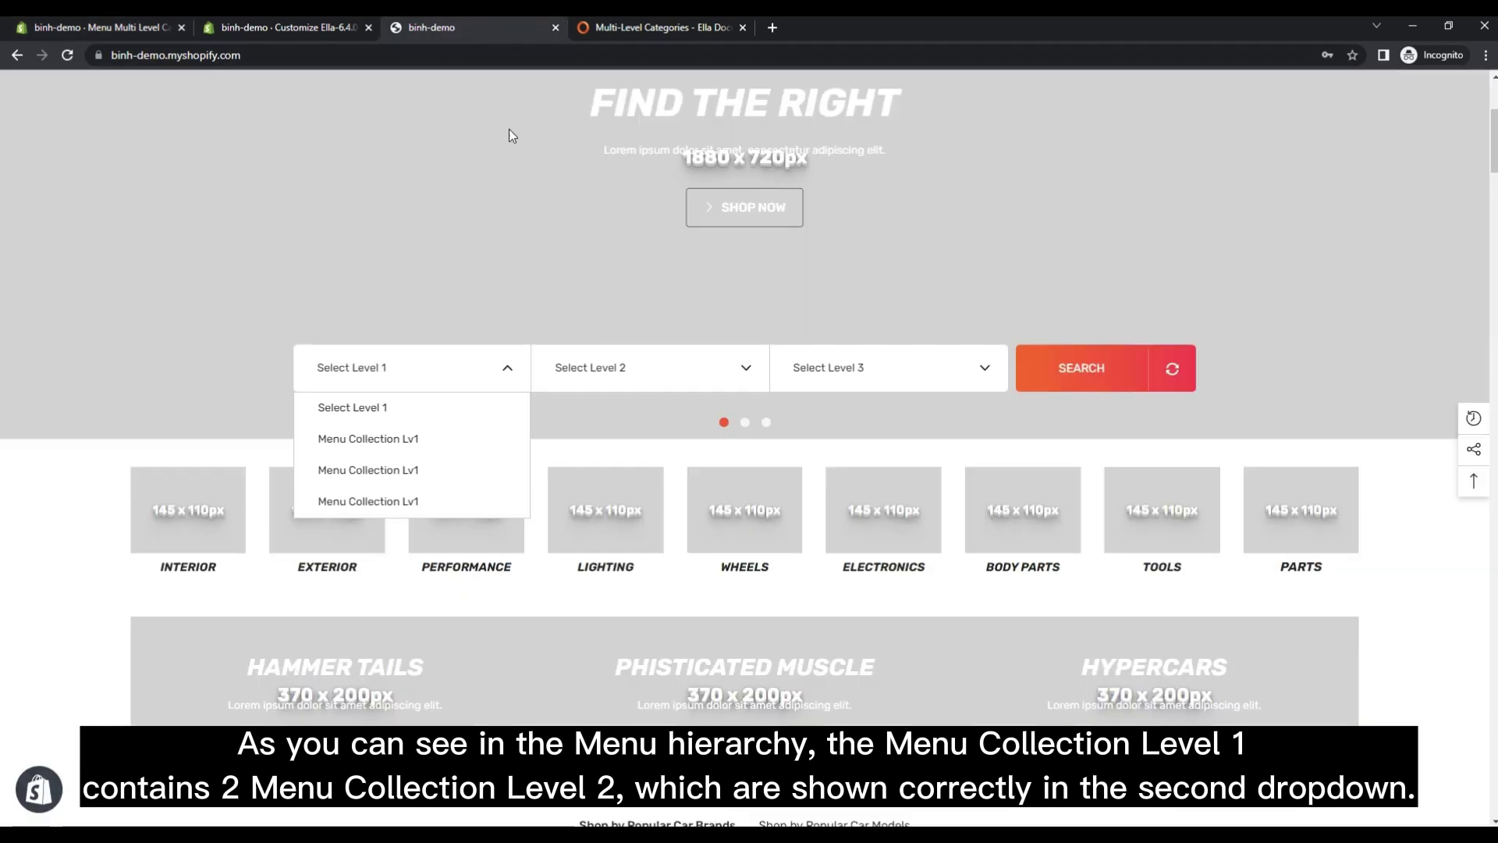
{"action": "left_click", "coordinate": [423, 438]}
{"action": "left_click", "coordinate": [632, 367]}
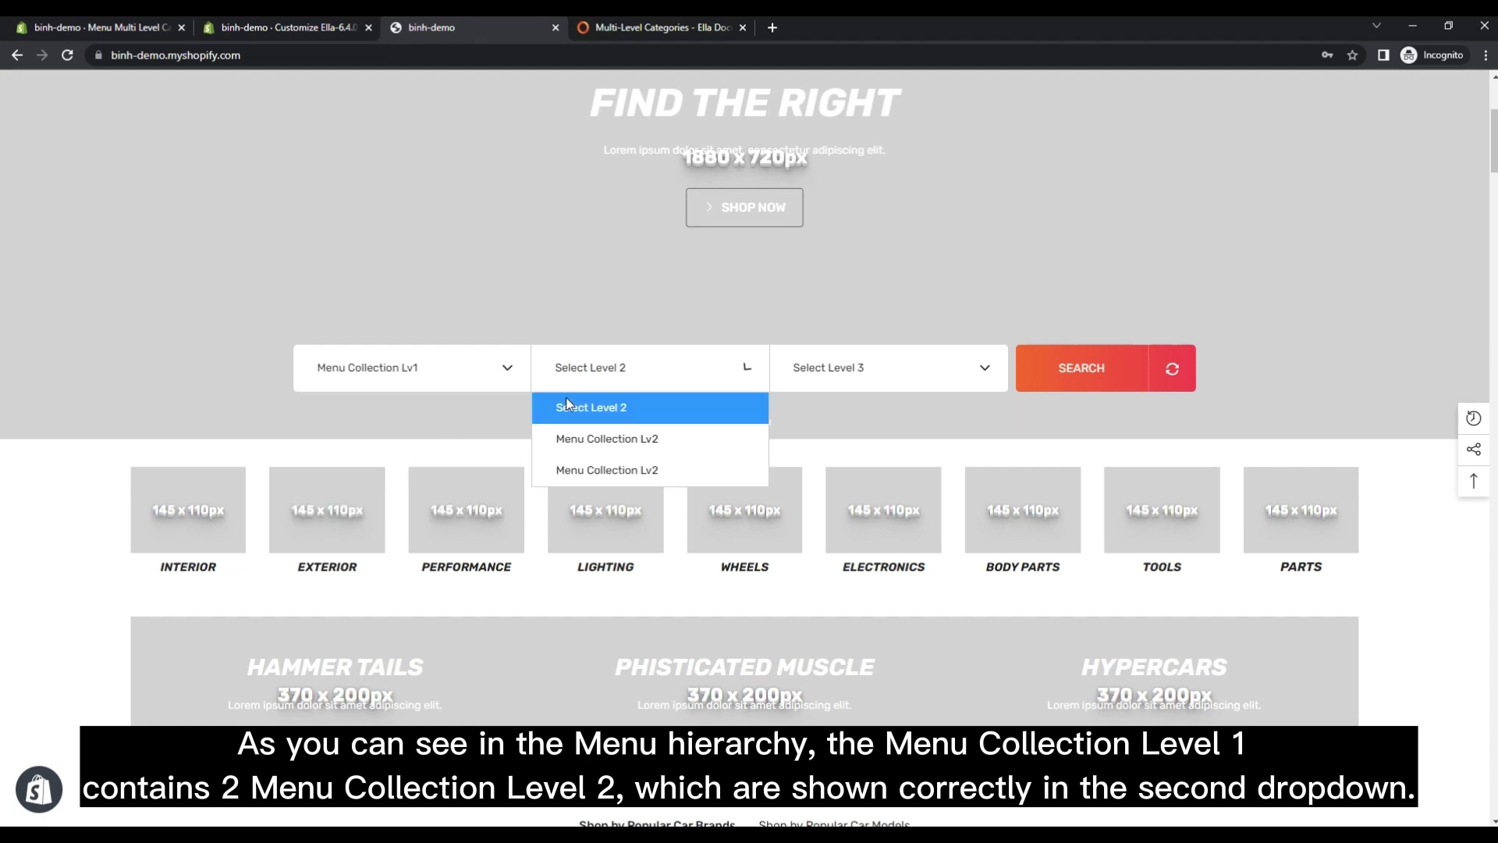
Compare the first Menu Collection Lv1's subitems in the admin, then choose the first Menu Collection Lv2 on the storefront and show the Level 3 options.
{"action": "left_click", "coordinate": [109, 28]}
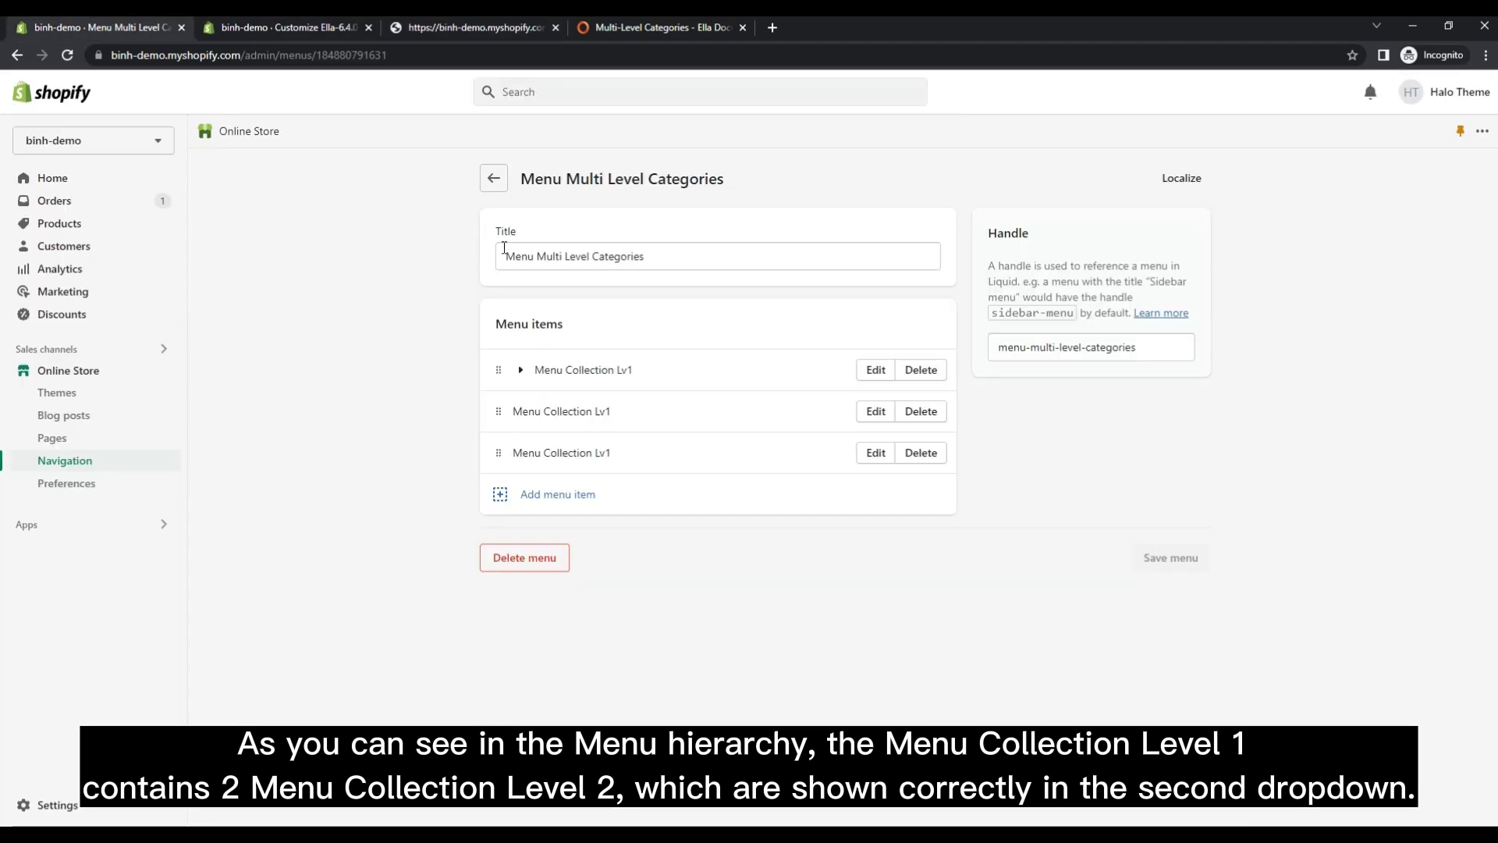
{"action": "left_click", "coordinate": [521, 372]}
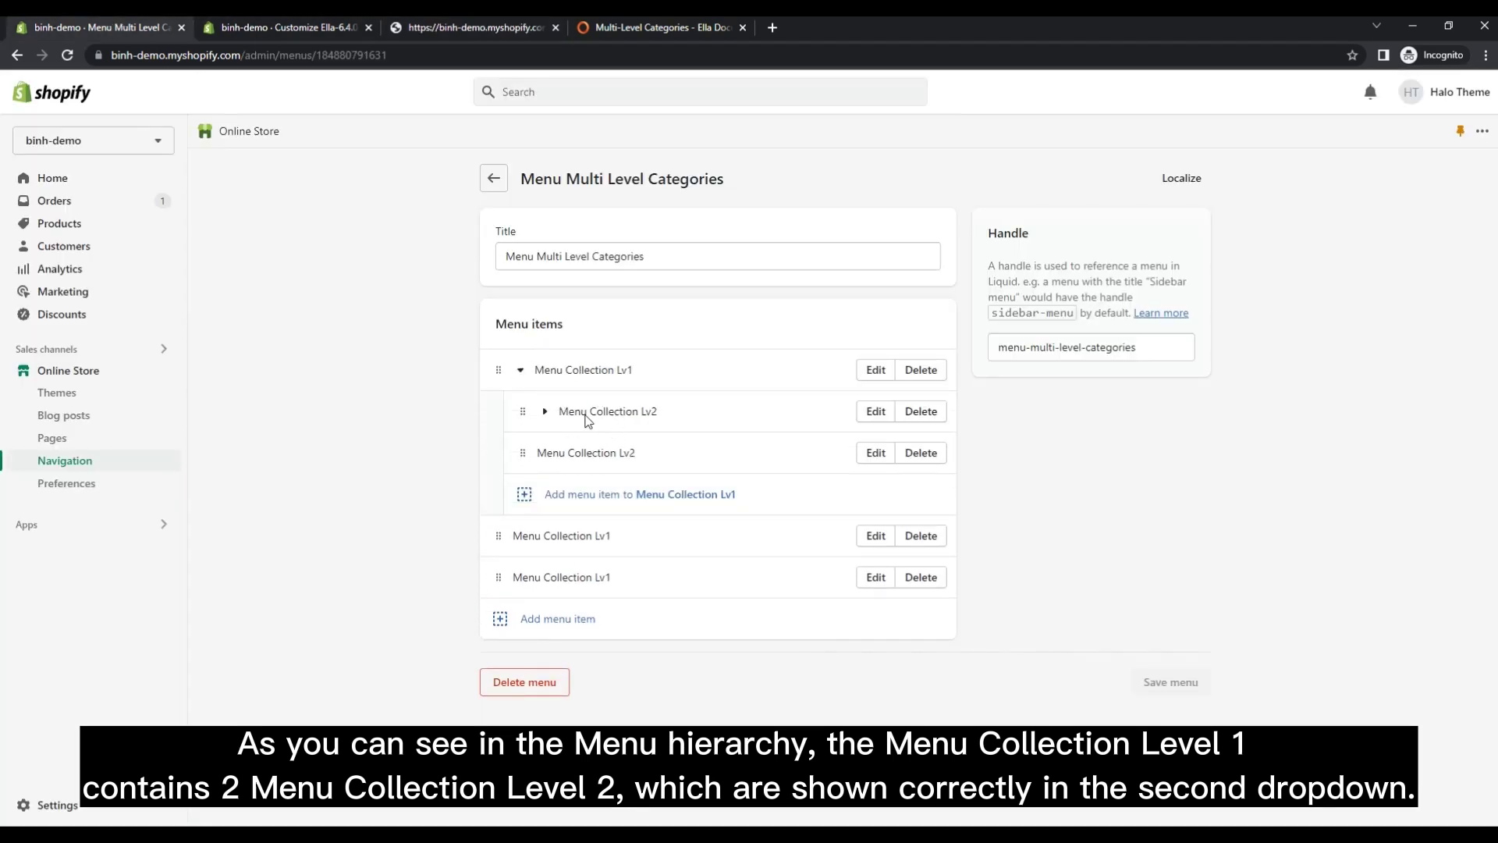
{"action": "left_click", "coordinate": [499, 30]}
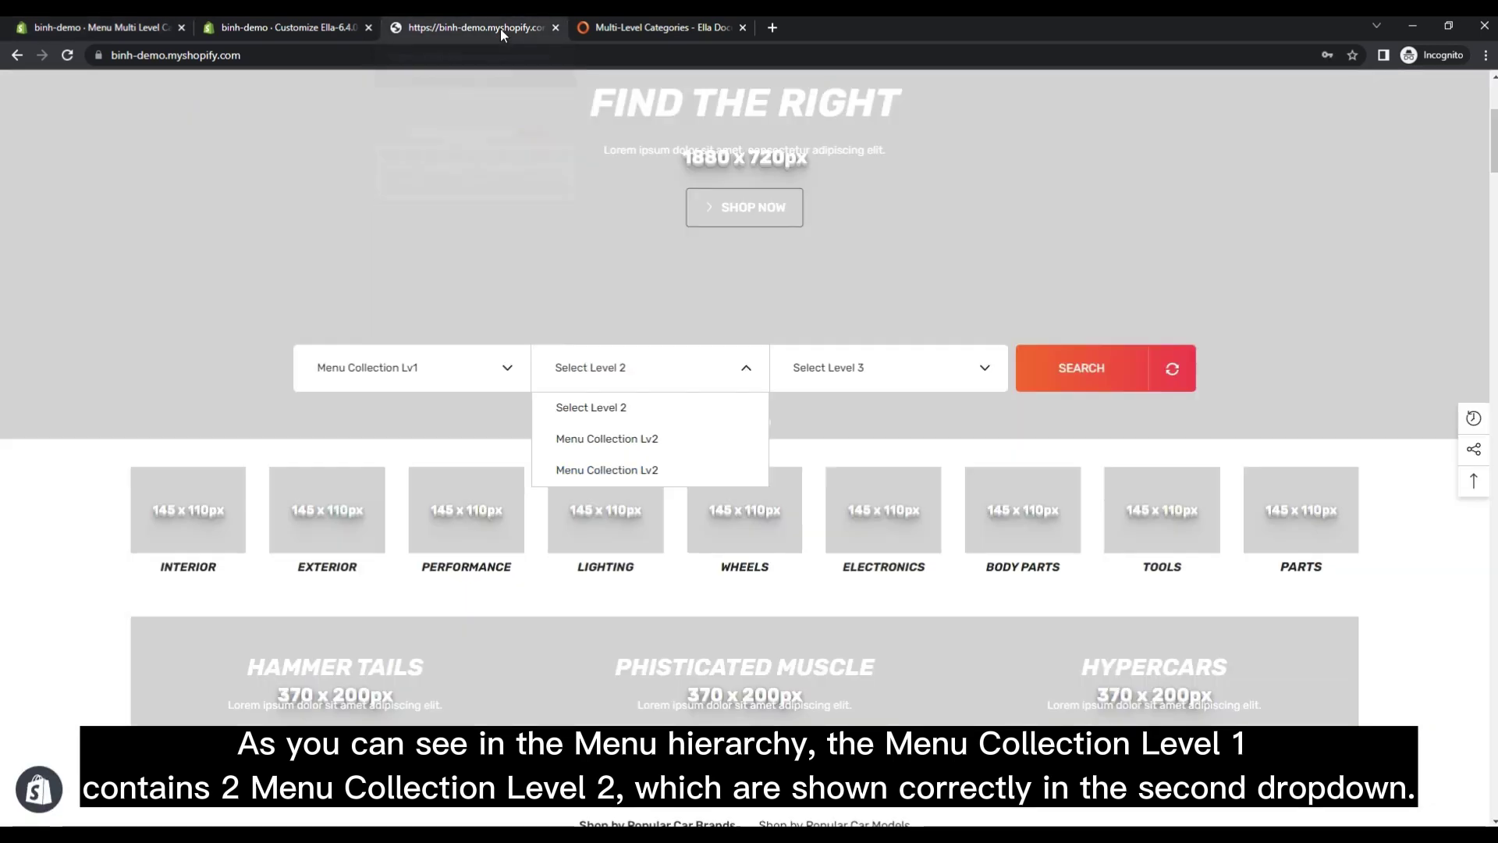
{"action": "left_click", "coordinate": [651, 434]}
{"action": "left_click", "coordinate": [862, 381]}
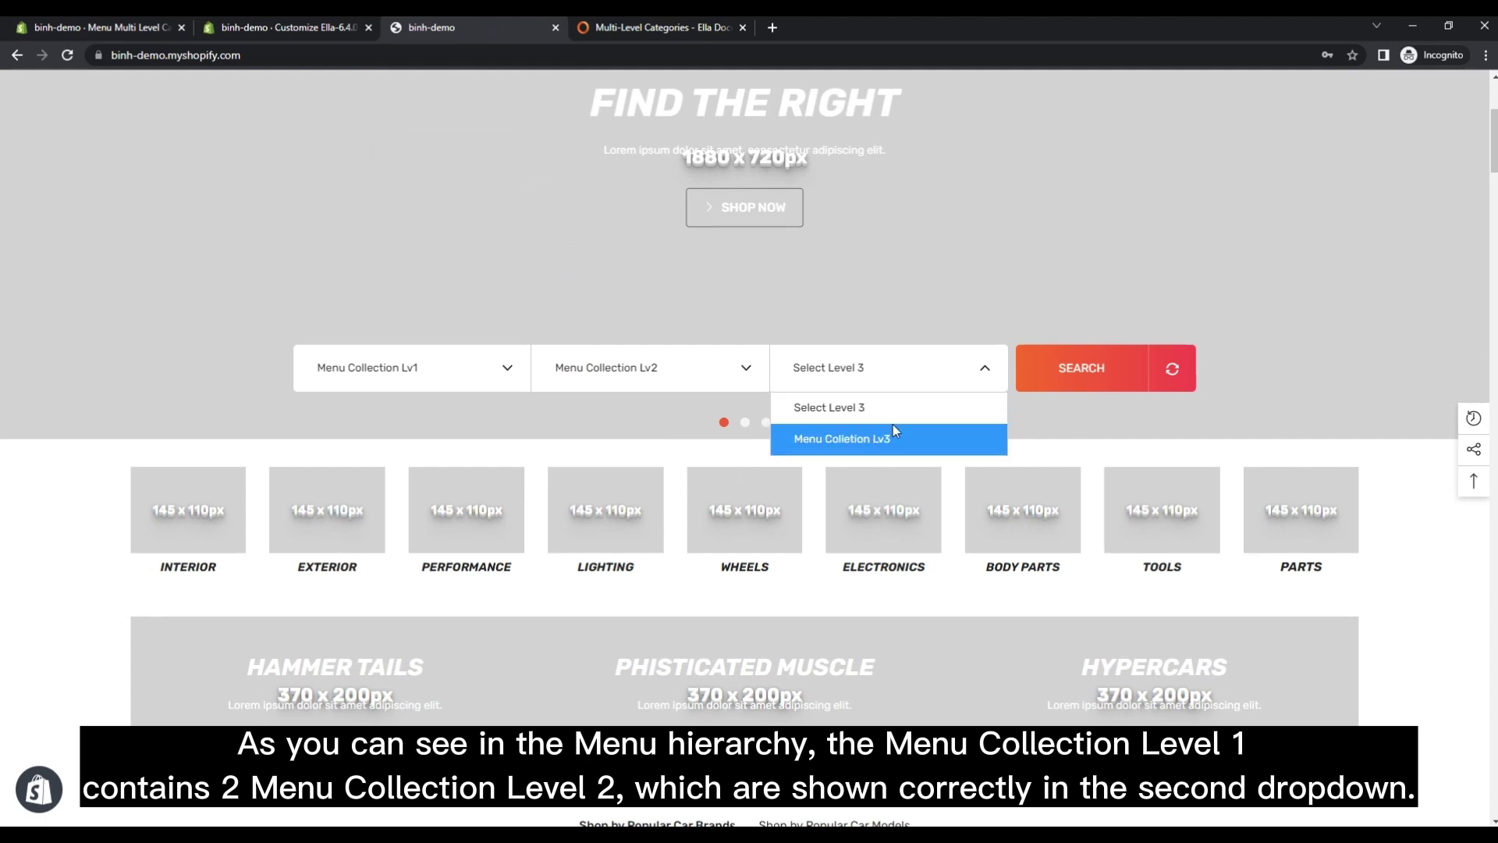
Return to the admin menu, expand the first Menu Collection Lv2 and open its Menu Colletion Lv3 item to check the linked collection.
{"action": "left_click", "coordinate": [109, 28]}
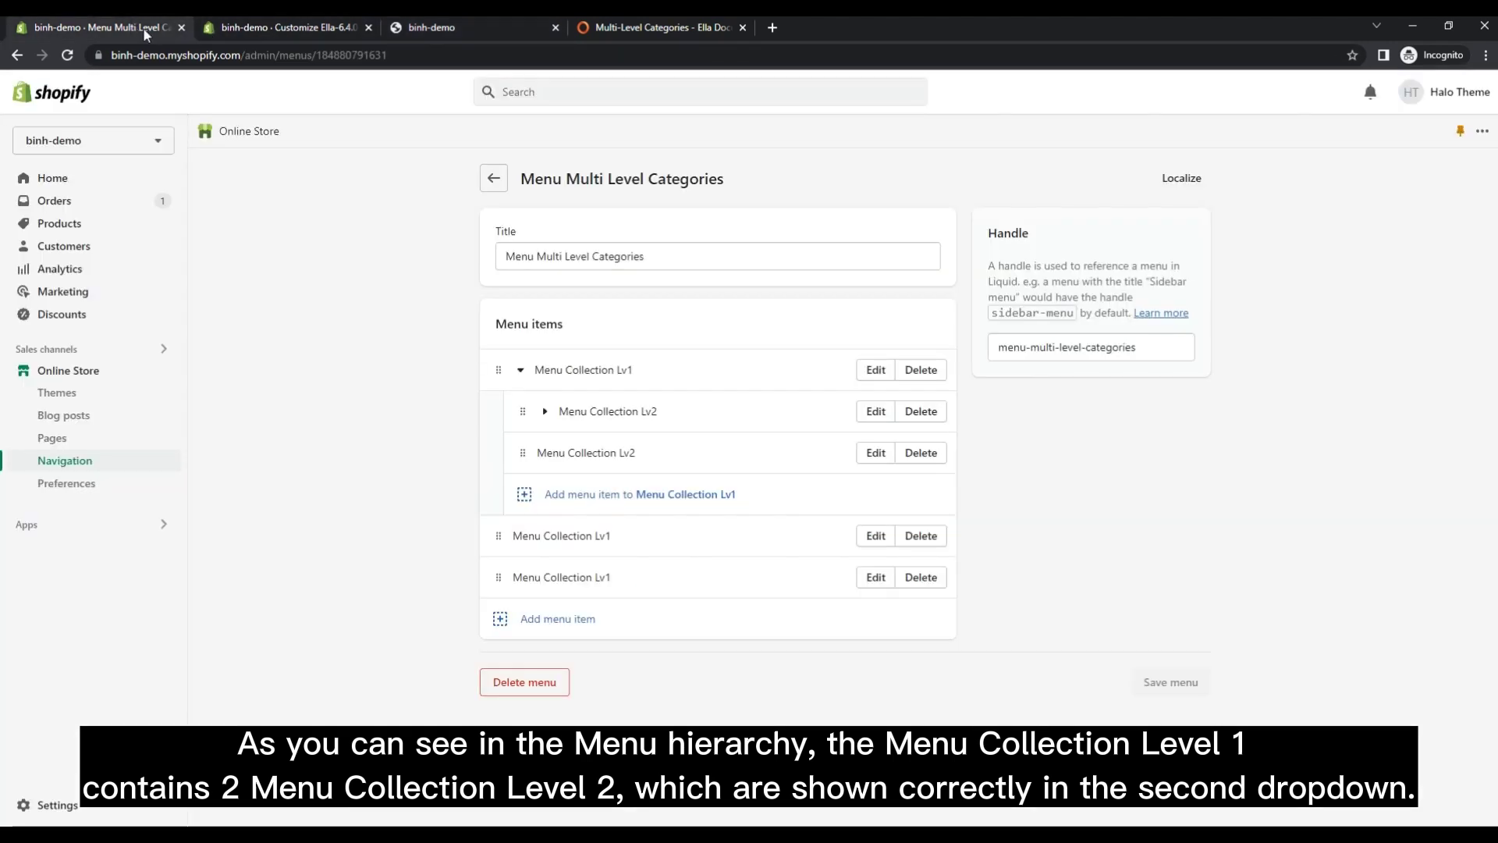
{"action": "left_click", "coordinate": [545, 412]}
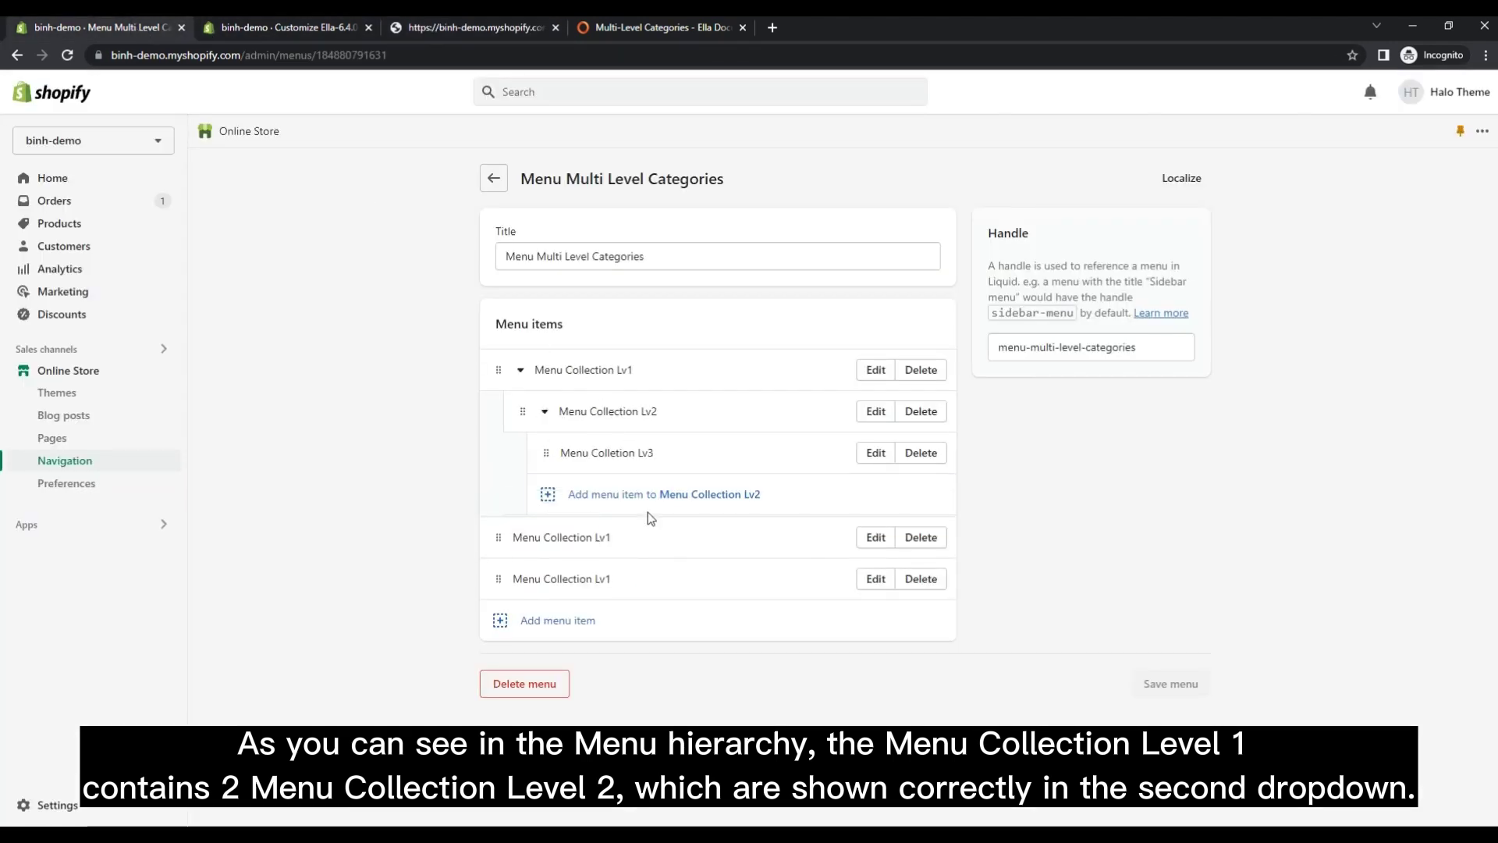
{"action": "left_click", "coordinate": [869, 454]}
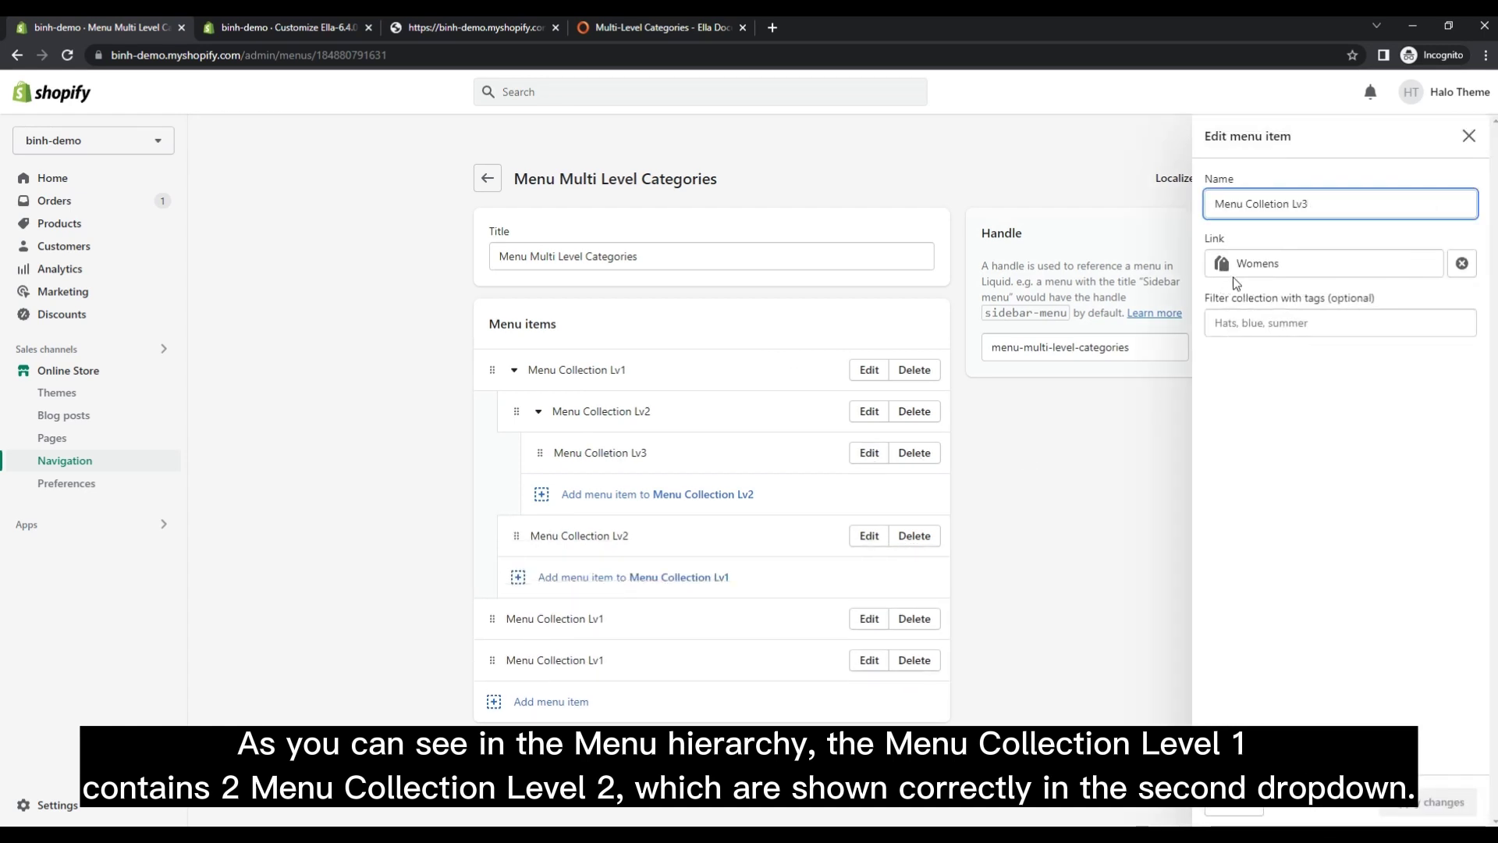
{"action": "left_click", "coordinate": [1249, 265]}
{"action": "left_click", "coordinate": [1305, 600]}
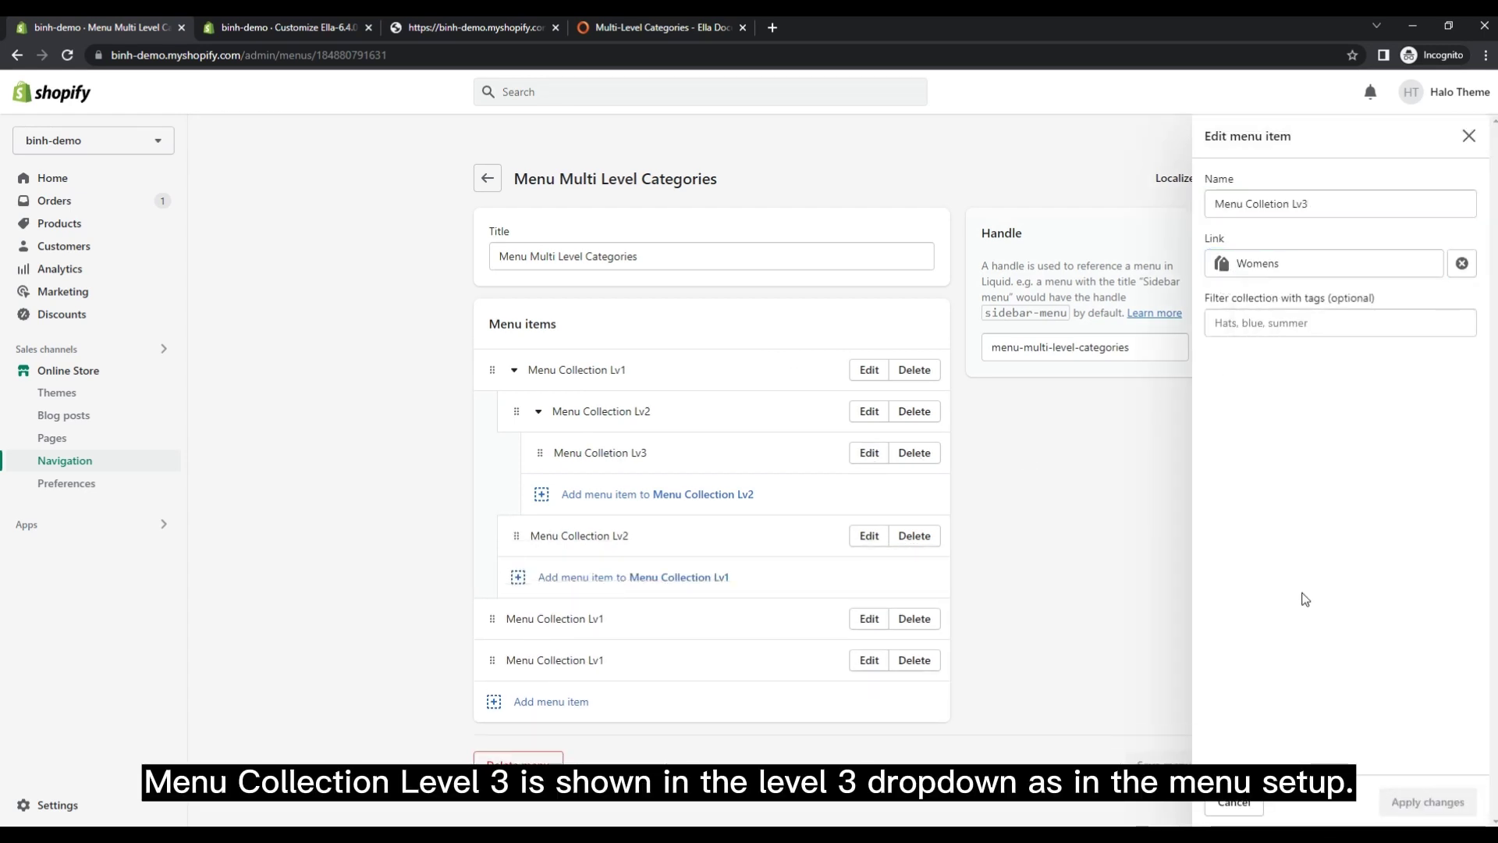
Return to the storefront to compare the Level 3 options with the menu, and close the open dropdown.
{"action": "left_click", "coordinate": [454, 28]}
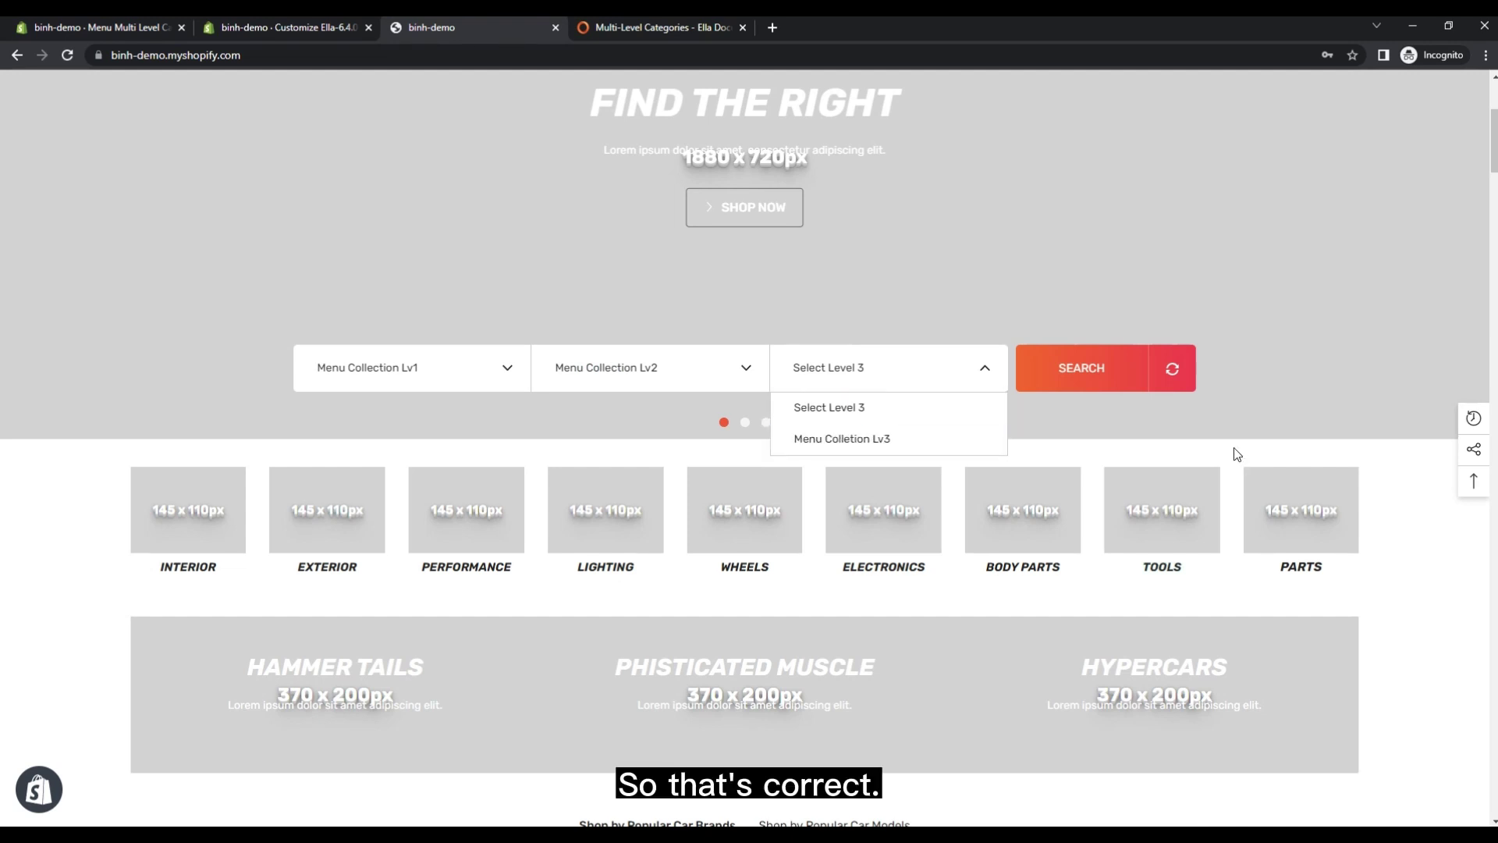
{"action": "left_click", "coordinate": [1209, 452]}
{"action": "scroll", "coordinate": [864, 302], "scroll_direction": "up", "scroll_amount": 4}
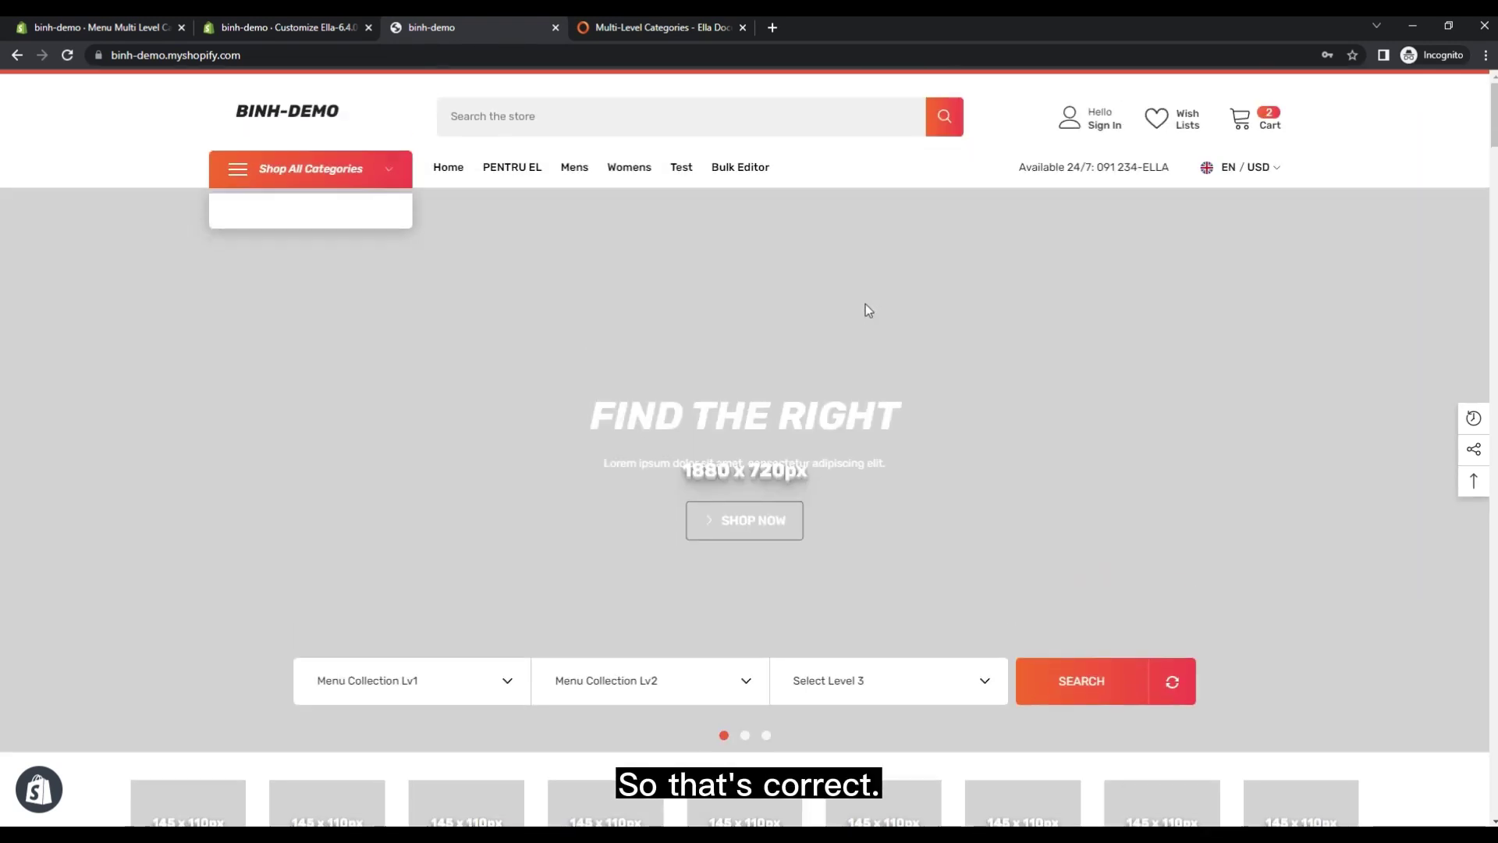
Switch to the Ella documentation and read the descriptions of the Multi-Level Categories settings.
{"action": "left_click", "coordinate": [300, 23]}
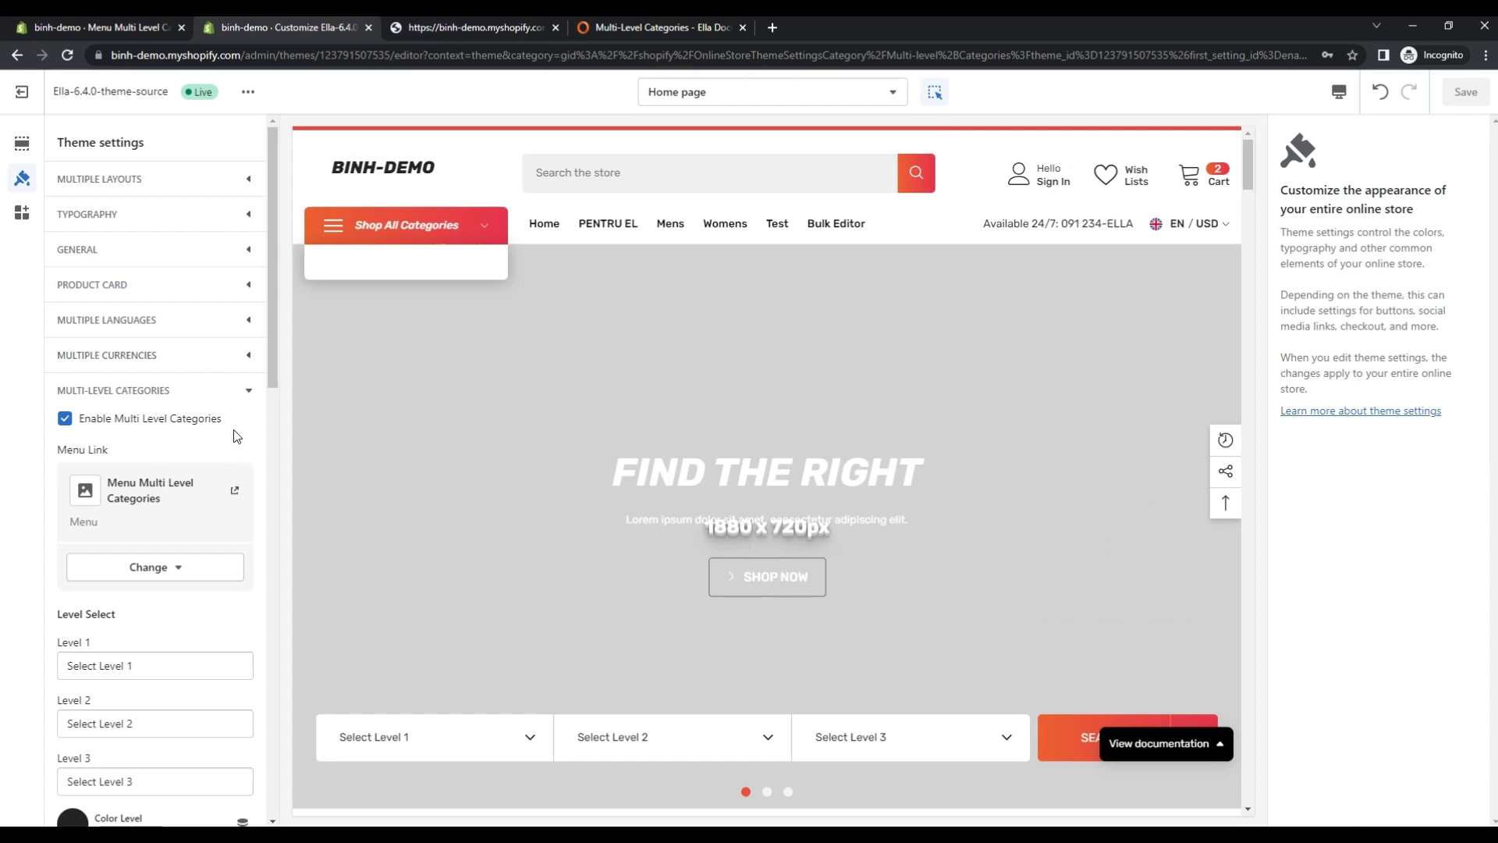
{"action": "left_click", "coordinate": [658, 26]}
{"action": "scroll", "coordinate": [801, 558], "scroll_direction": "down", "scroll_amount": 1}
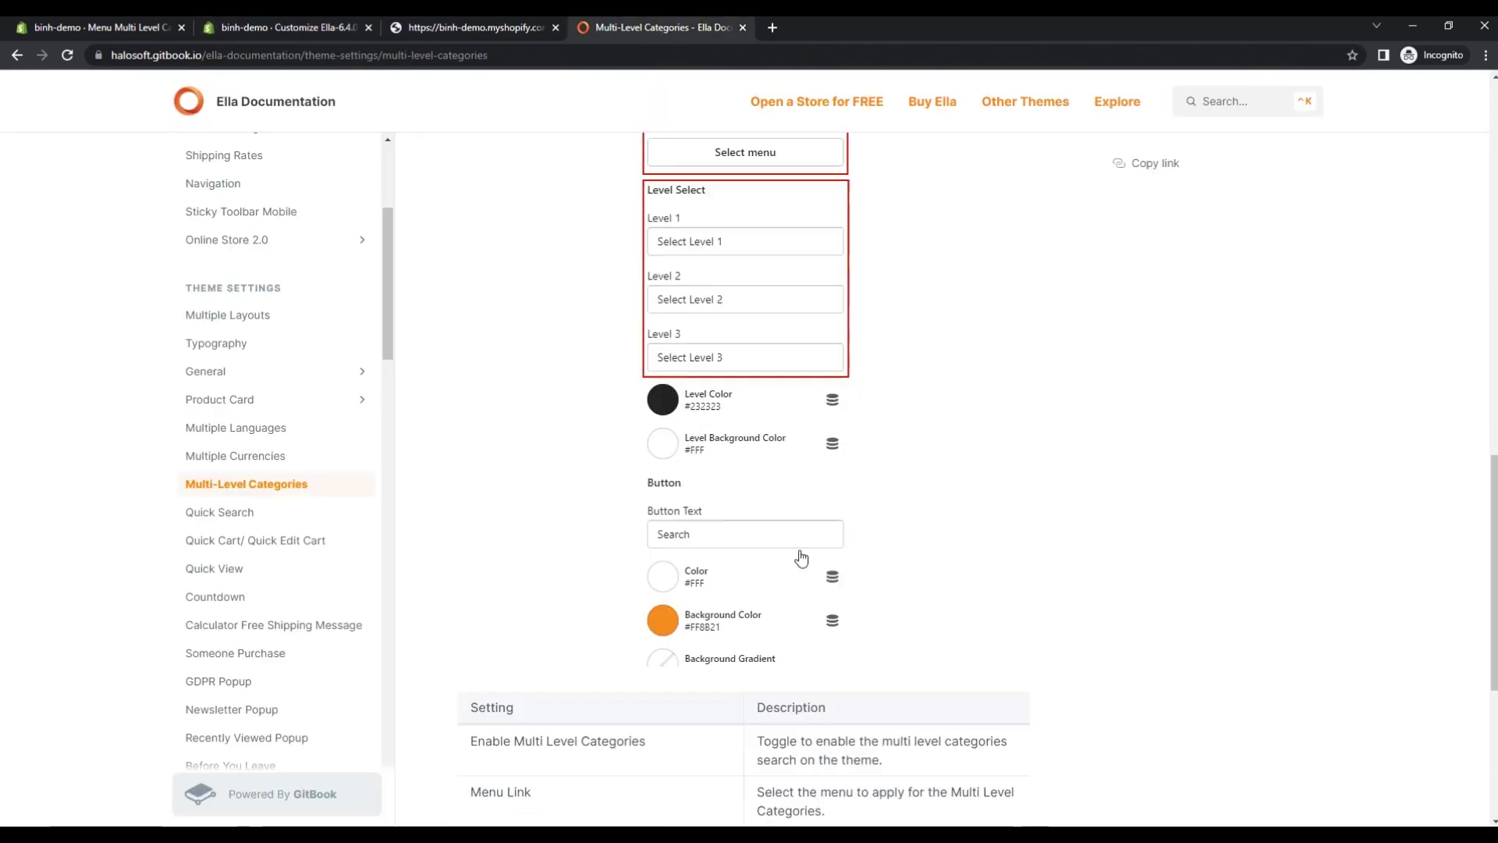
{"action": "scroll", "coordinate": [802, 558], "scroll_direction": "down", "scroll_amount": 1}
{"action": "scroll", "coordinate": [734, 390], "scroll_direction": "up", "scroll_amount": 1}
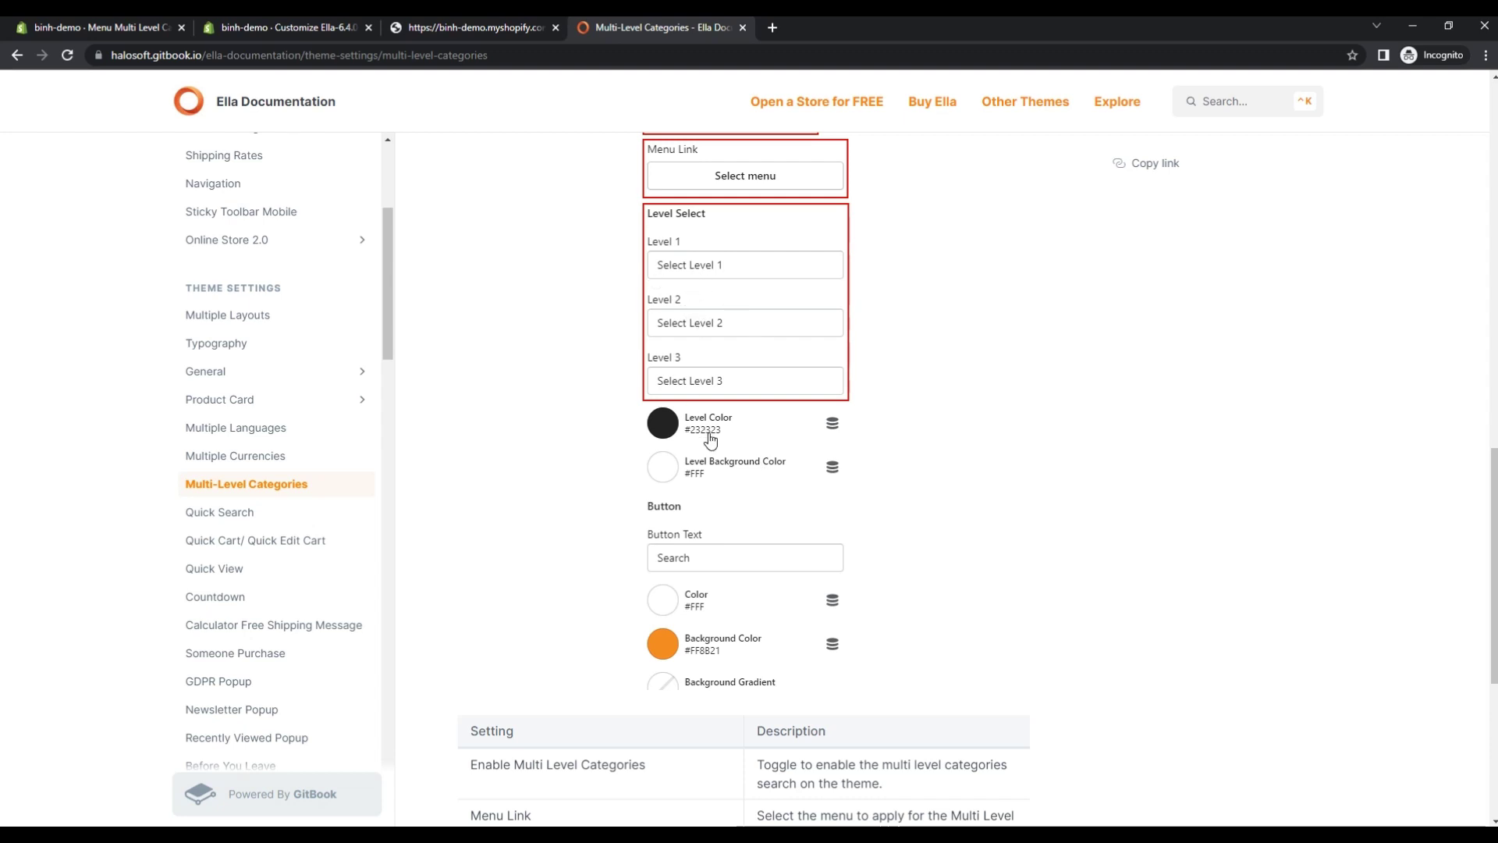
{"action": "scroll", "coordinate": [768, 459], "scroll_direction": "down", "scroll_amount": 4}
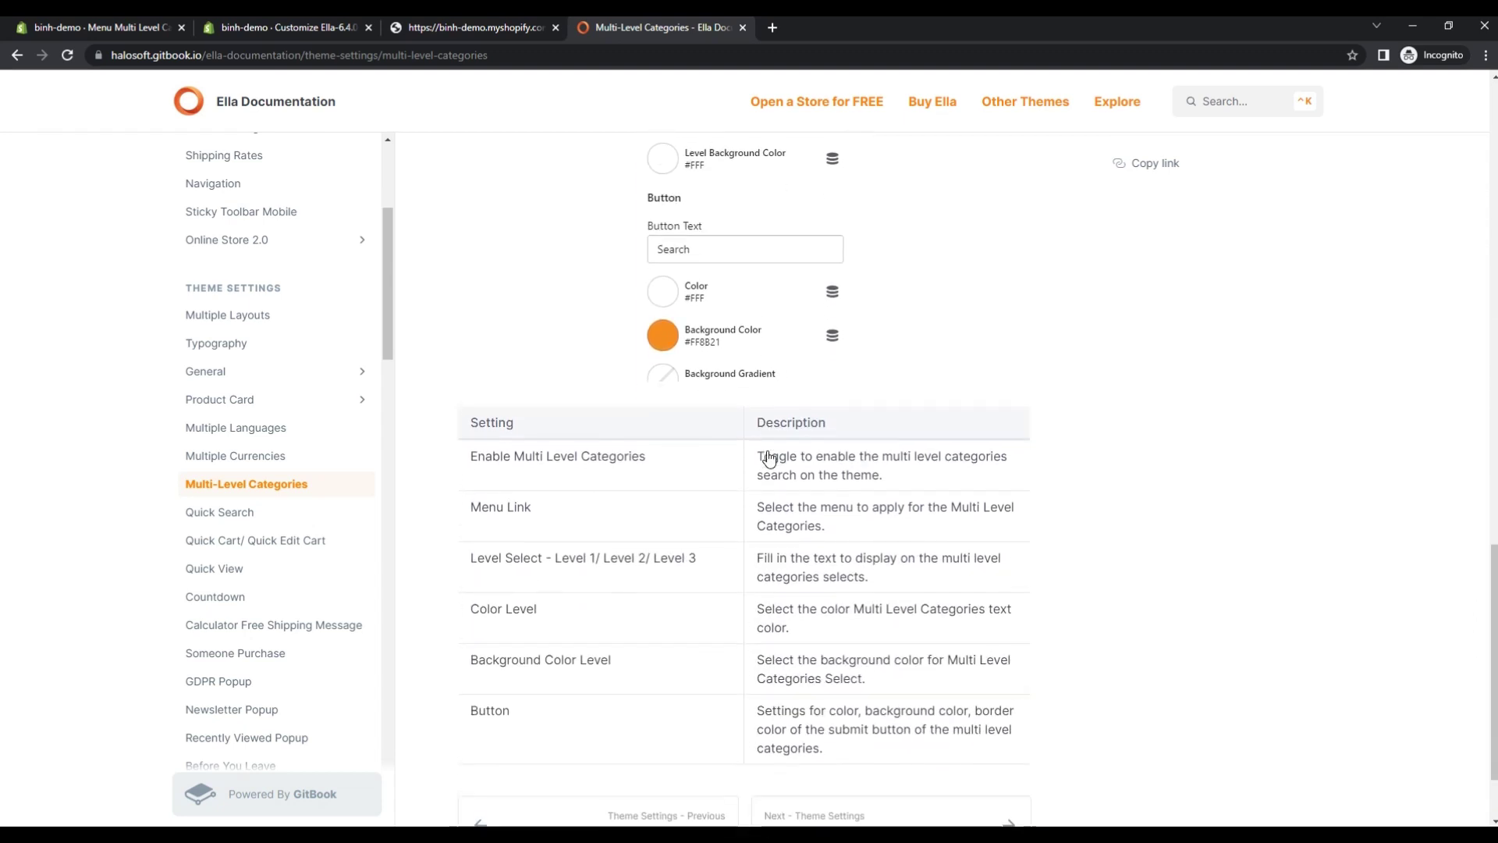
{"action": "scroll", "coordinate": [877, 489], "scroll_direction": "up", "scroll_amount": 5}
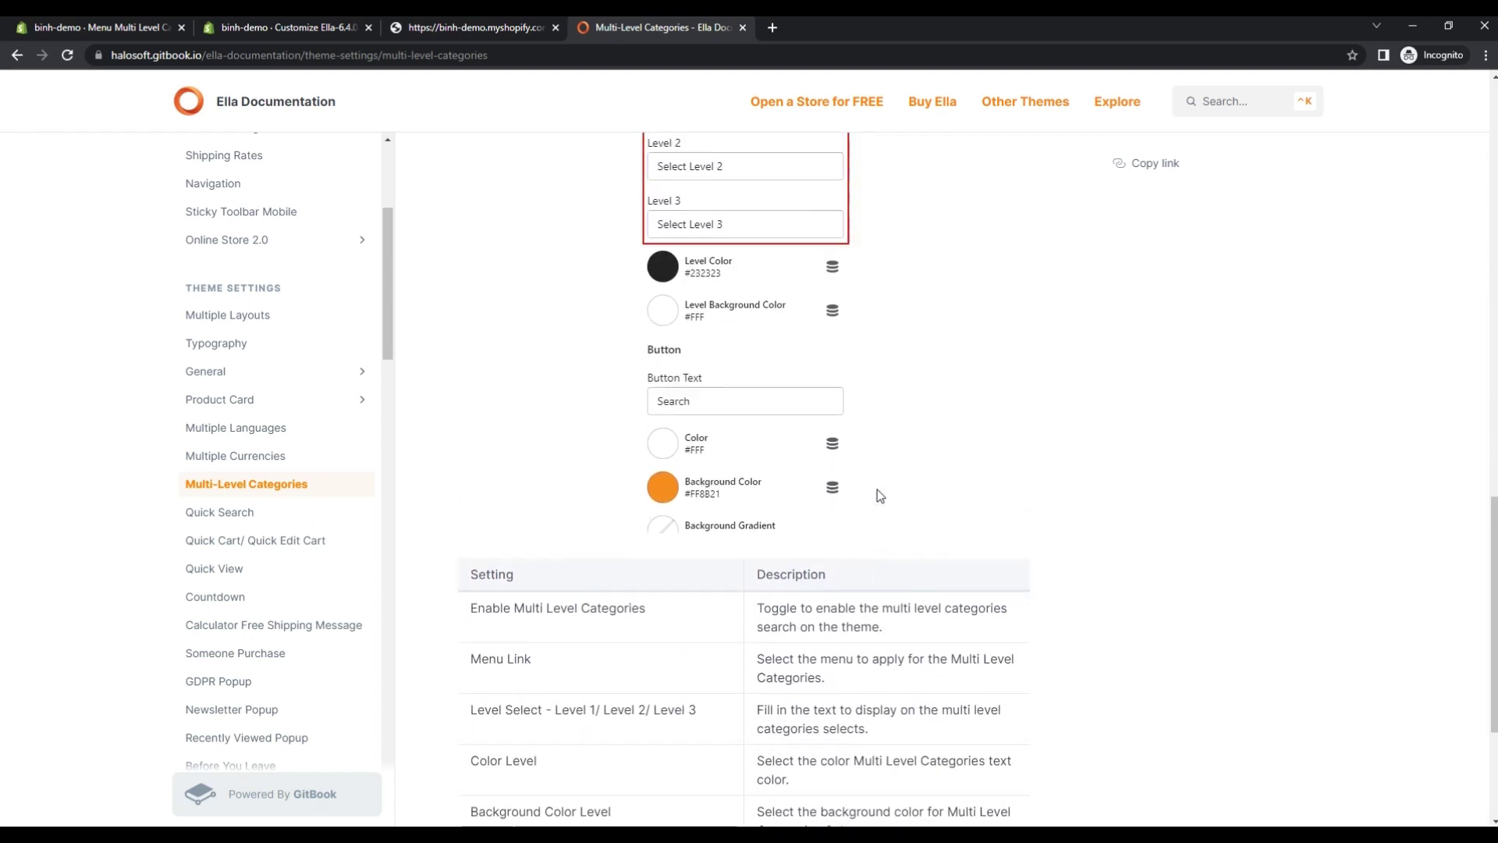
Switch to the theme editor and set the Level 1 label of the Multi-Level Categories filter to Test 1.
{"action": "left_click", "coordinate": [279, 26]}
{"action": "scroll", "coordinate": [199, 373], "scroll_direction": "down", "scroll_amount": 4}
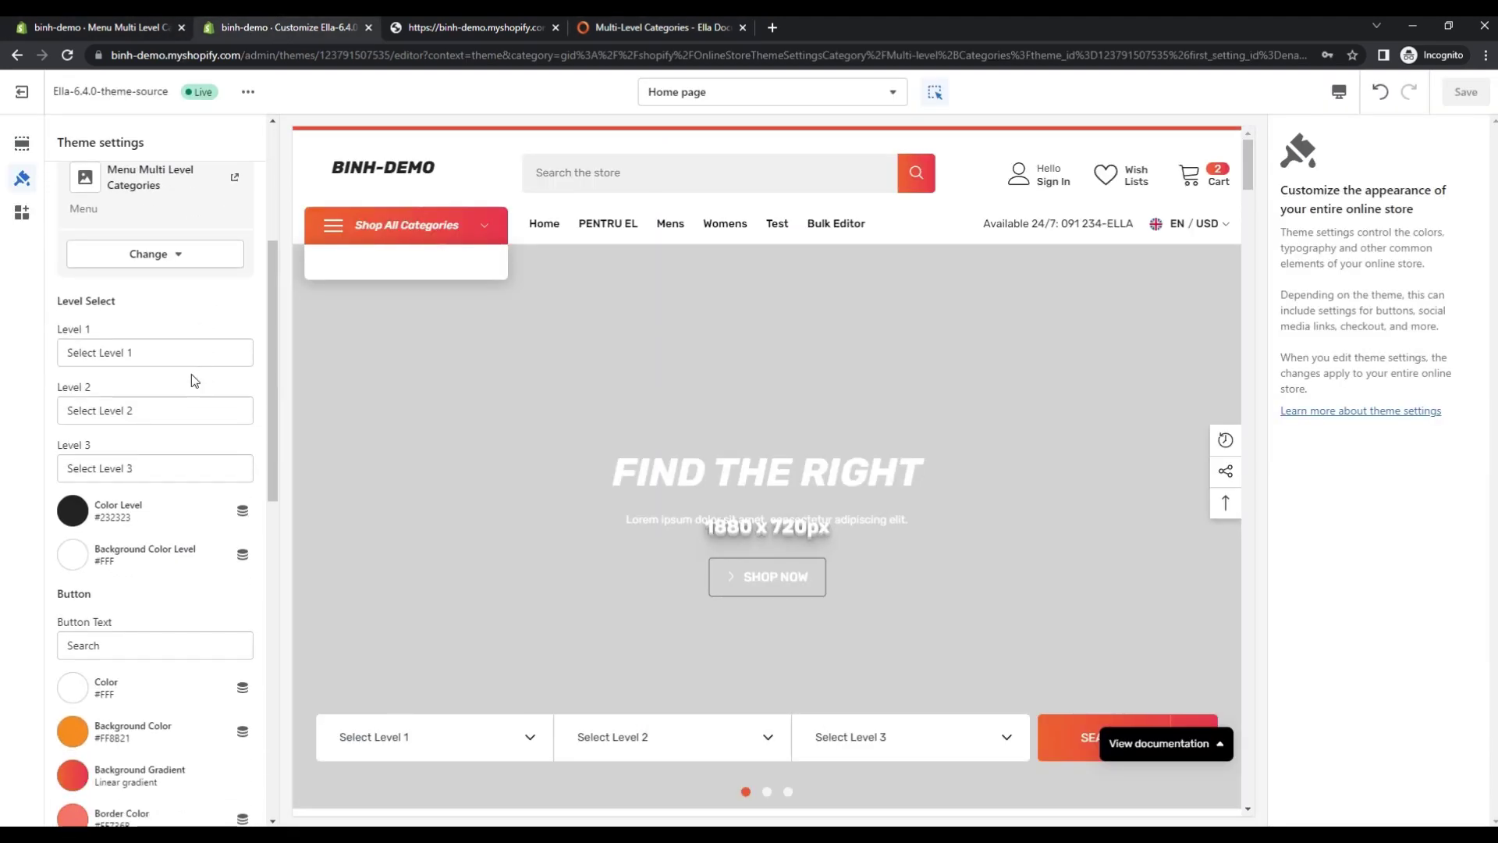
{"action": "left_click", "coordinate": [200, 351]}
{"action": "double_click", "coordinate": [113, 353]}
{"action": "left_click", "coordinate": [142, 357]}
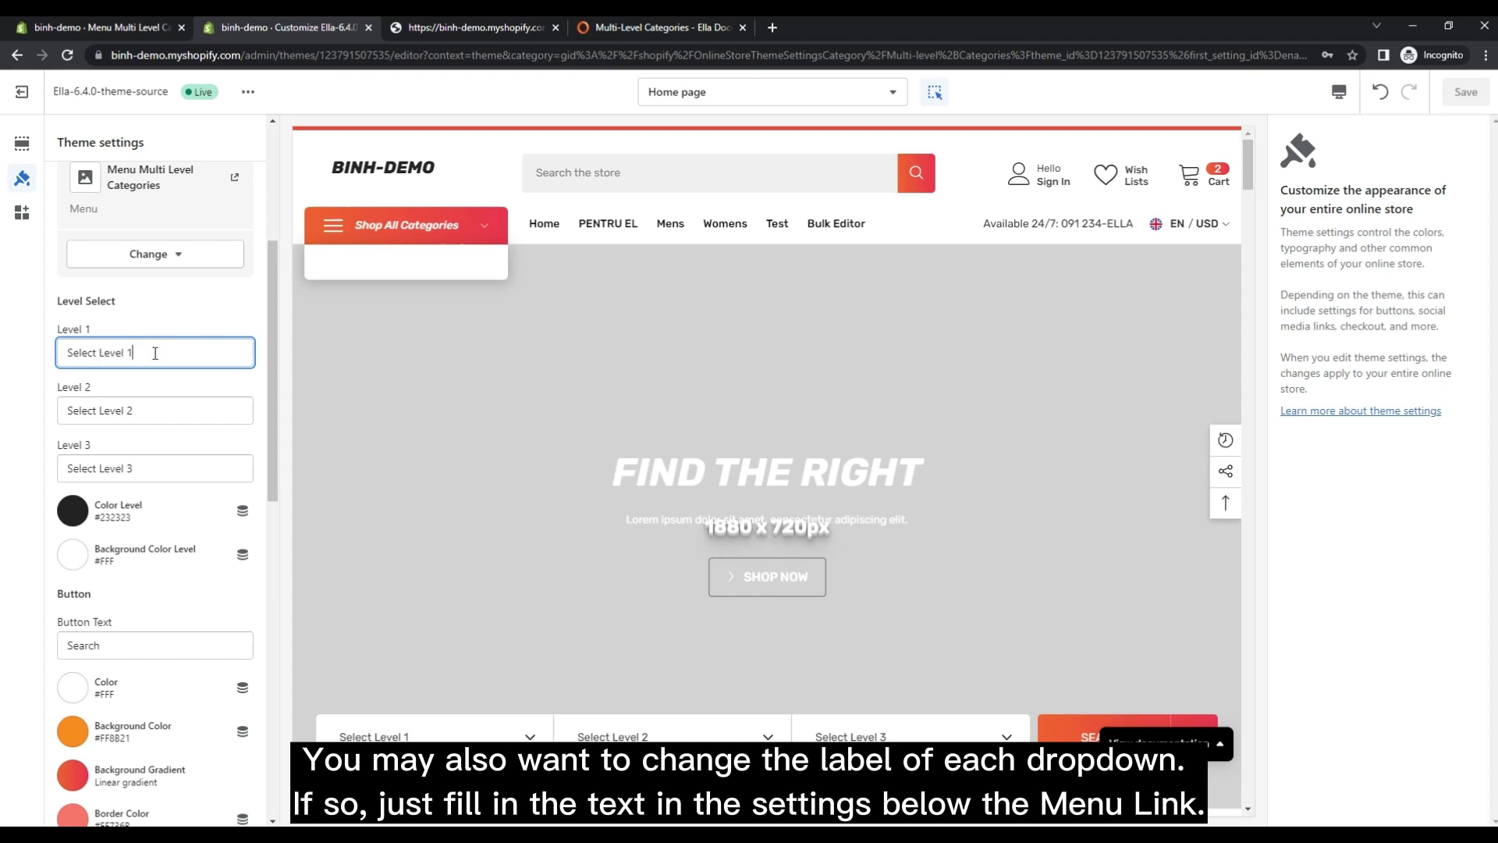
{"action": "left_click_drag", "start_coordinate": [155, 352], "coordinate": [48, 361]}
{"action": "left_click", "coordinate": [177, 351]}
{"action": "key", "text": "ctrl+a"}
{"action": "type", "text": "Tes"}
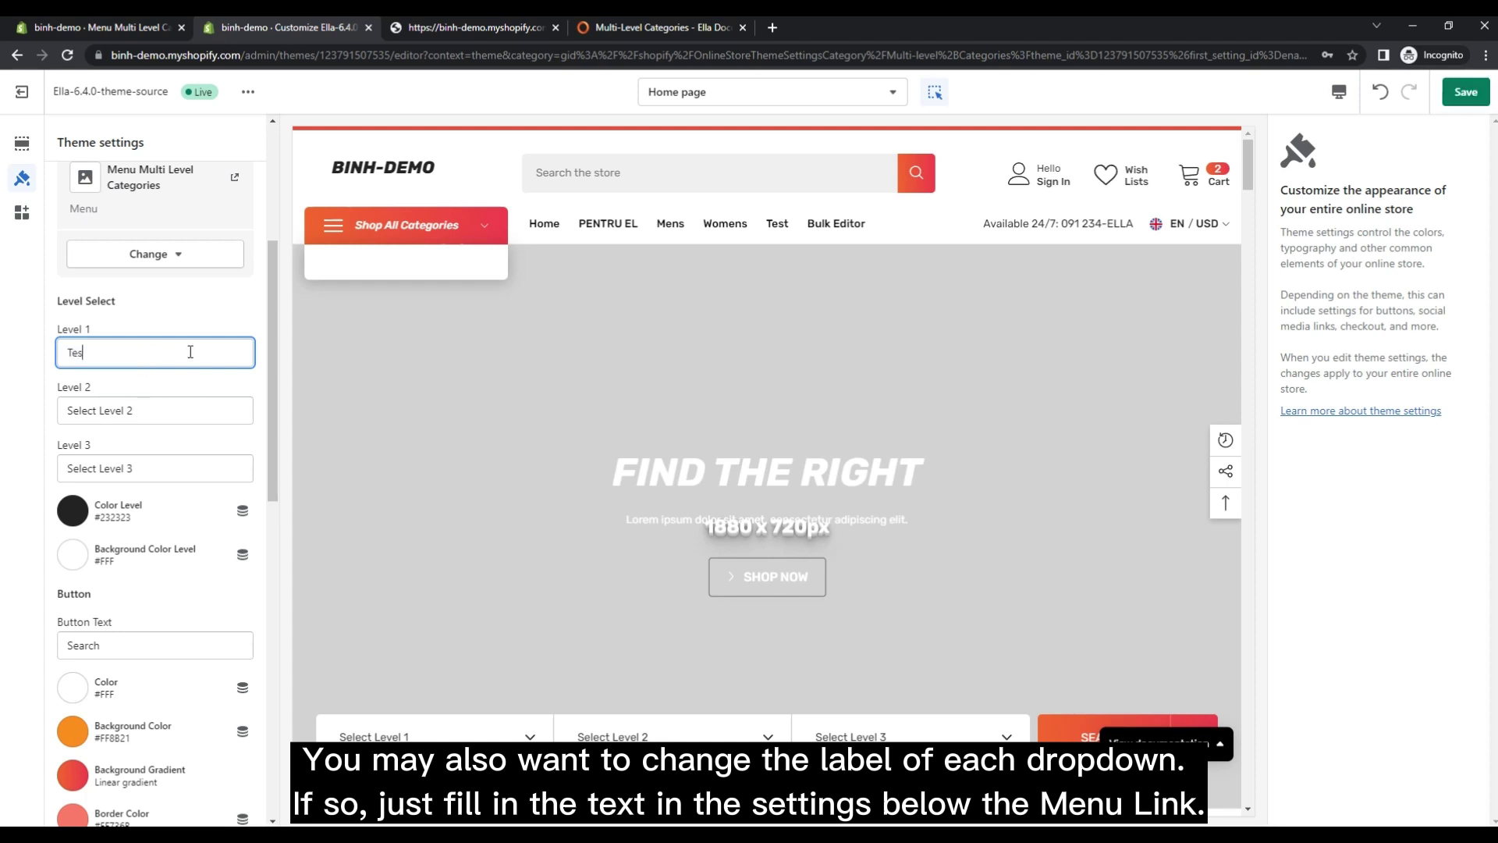
Set the Level 2 label to Test 2 and the Level 3 label to Test 3.
{"action": "key", "text": "Tab"}
{"action": "type", "text": "Tes"}
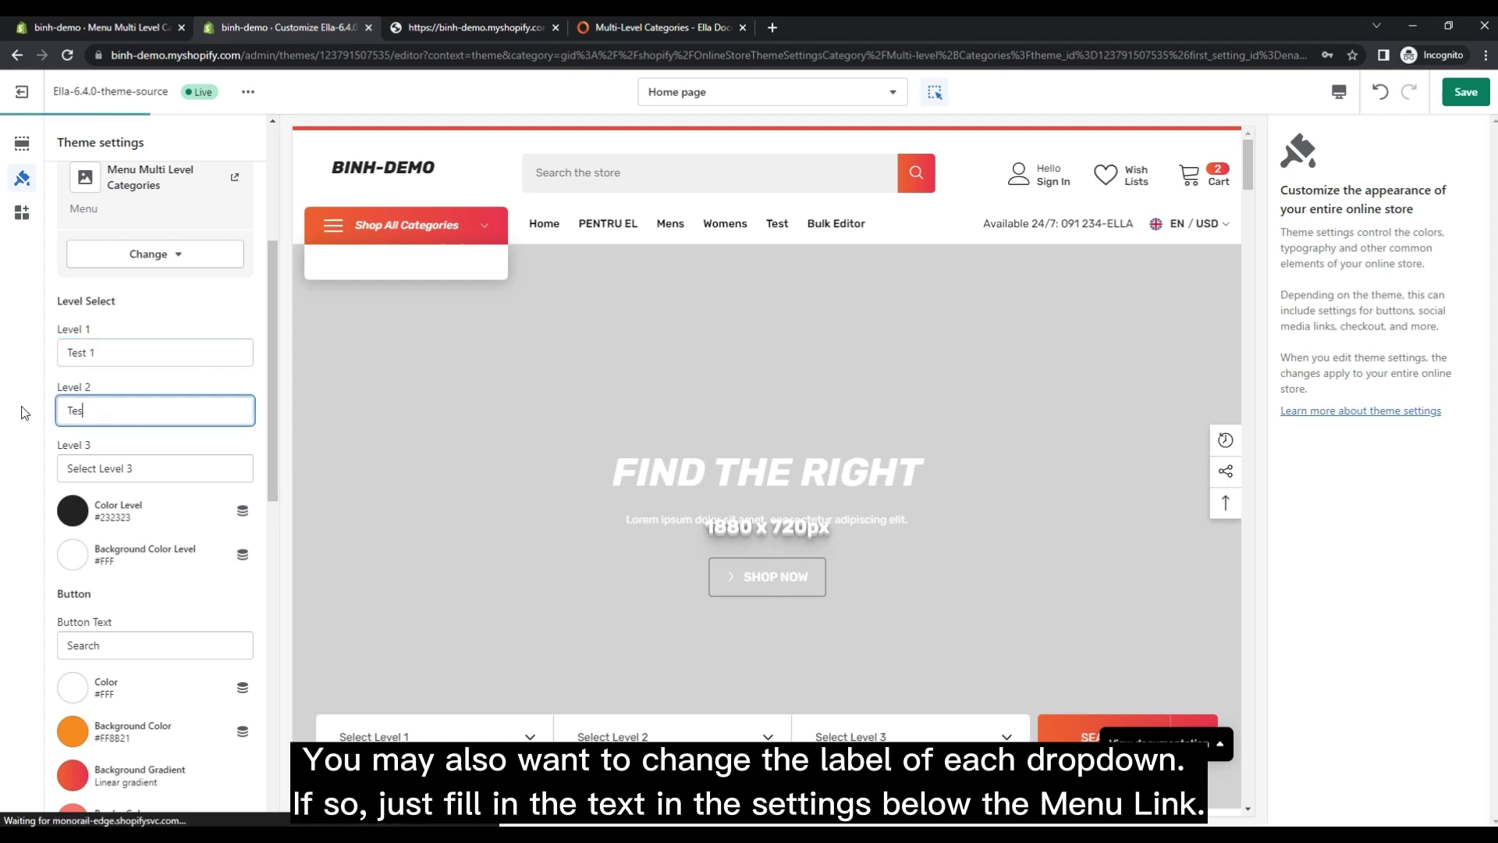
{"action": "key", "text": "Tab"}
{"action": "type", "text": "Test "}
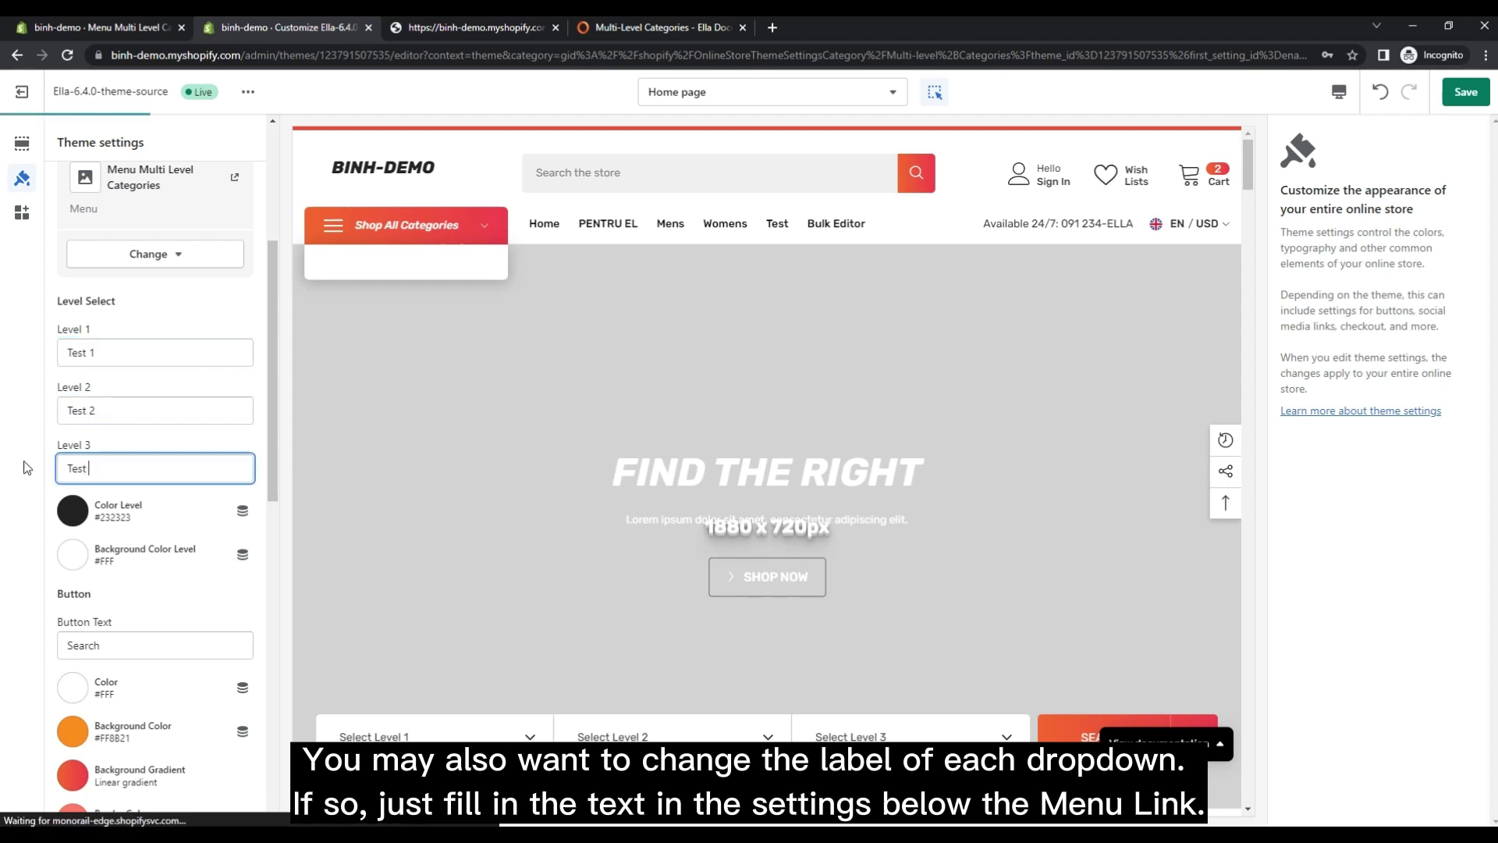
{"action": "type", "text": "3"}
Save the theme settings and reload the storefront home page to check the filter labels.
{"action": "scroll", "coordinate": [612, 549], "scroll_direction": "down", "scroll_amount": 2}
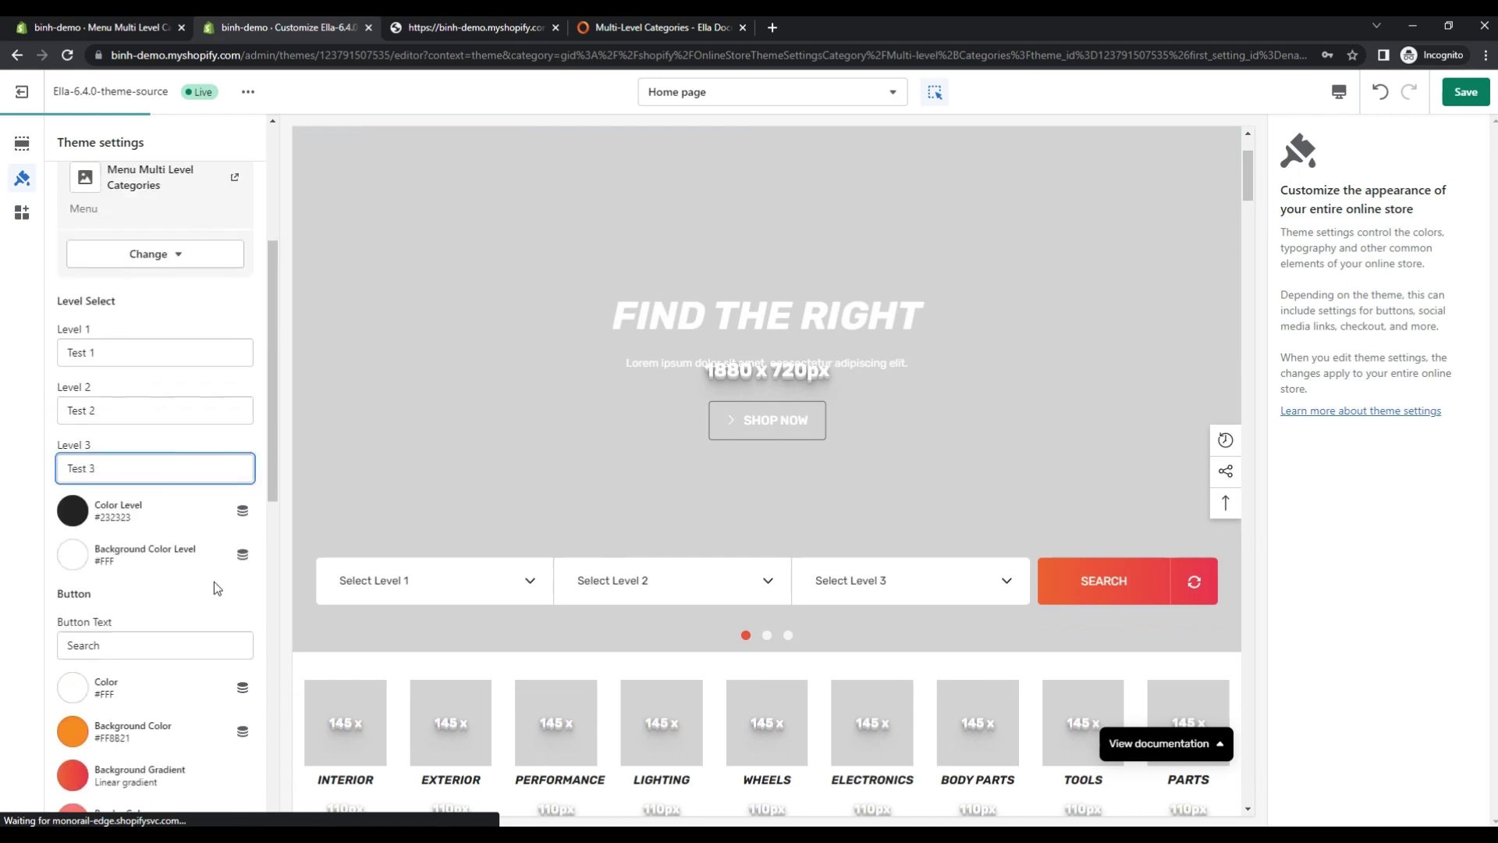
{"action": "left_click", "coordinate": [1465, 91]}
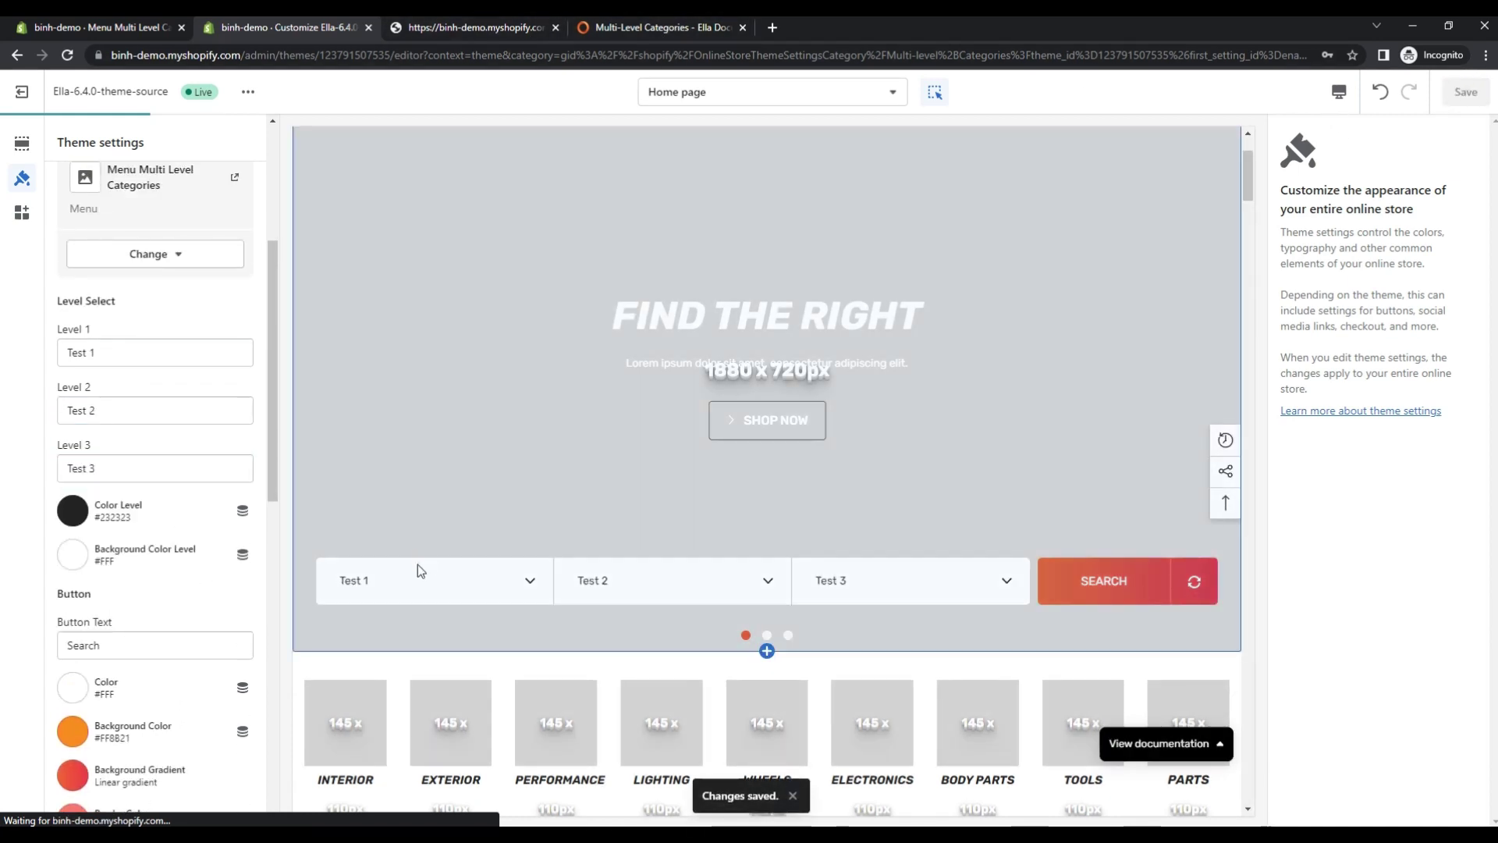
{"action": "left_click", "coordinate": [459, 31]}
{"action": "key", "text": "F5"}
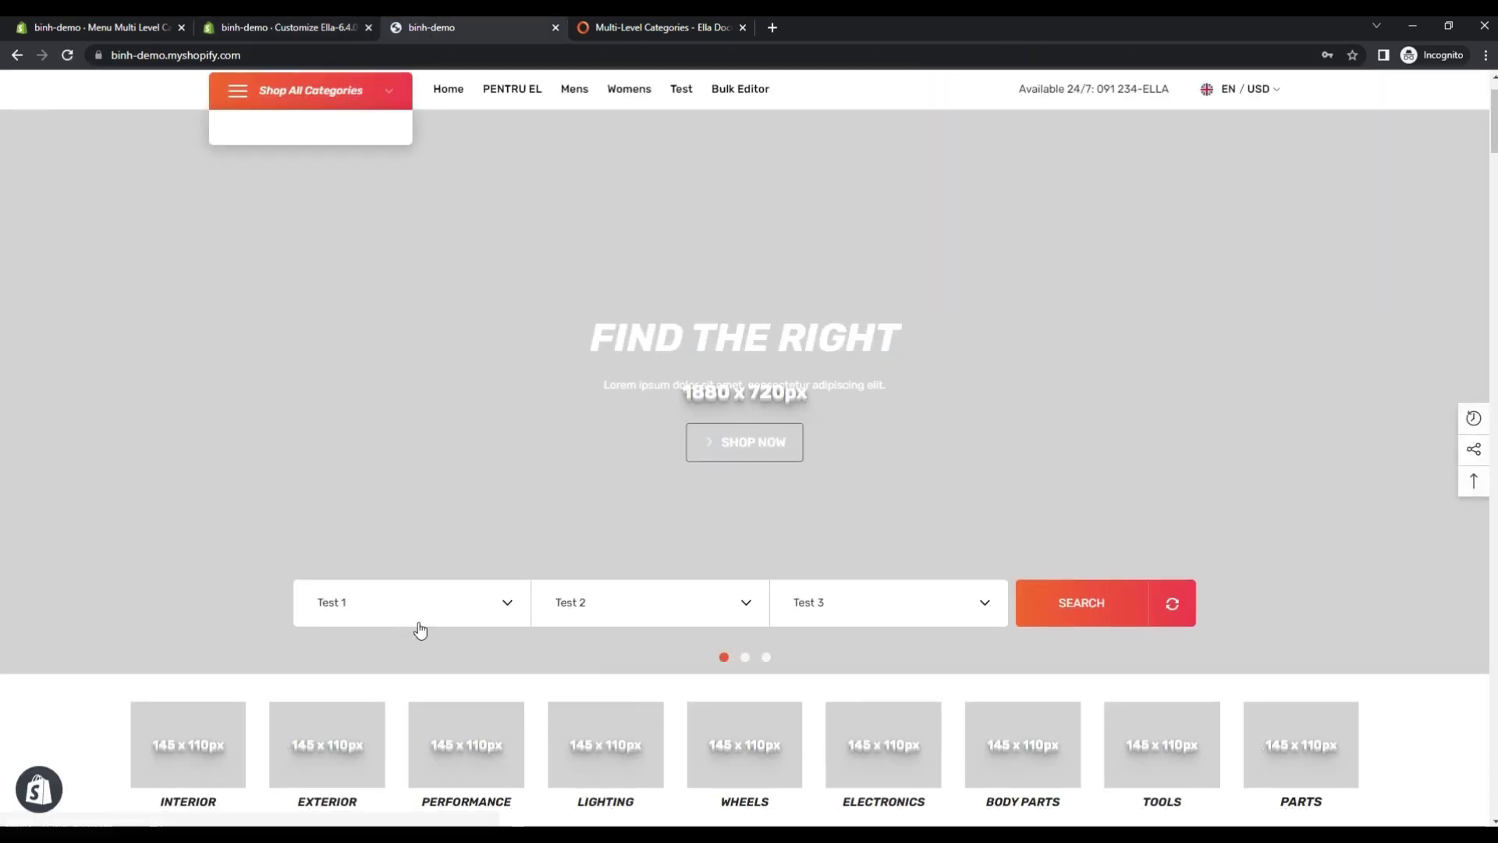
Return to the theme editor and set the filter's Color Level to red #F84248.
{"action": "left_click", "coordinate": [326, 30]}
{"action": "scroll", "coordinate": [201, 547], "scroll_direction": "down", "scroll_amount": 3}
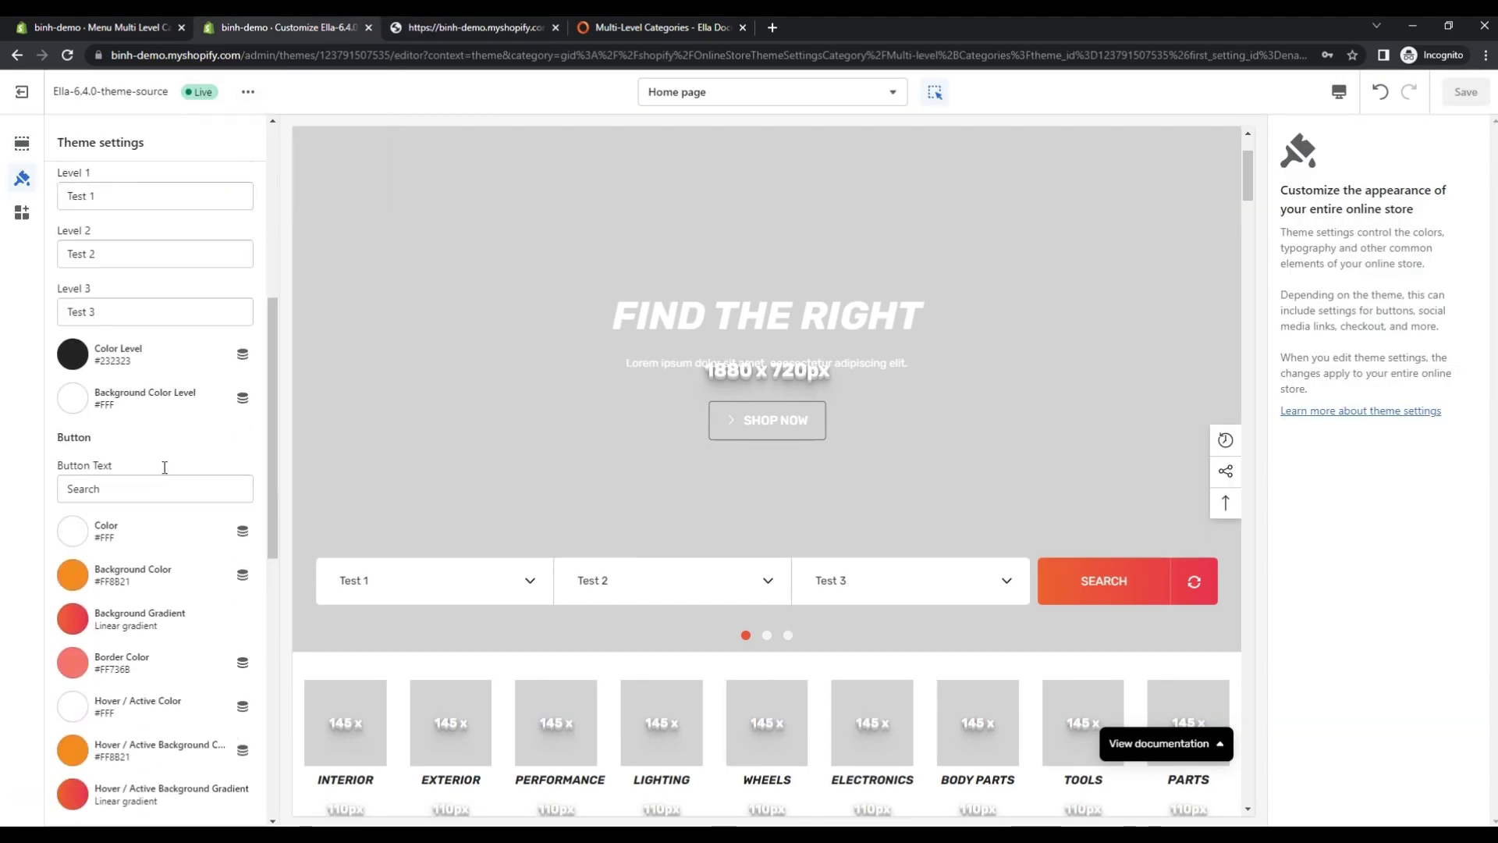
{"action": "scroll", "coordinate": [164, 467], "scroll_direction": "up", "scroll_amount": 1}
{"action": "left_click", "coordinate": [72, 435]}
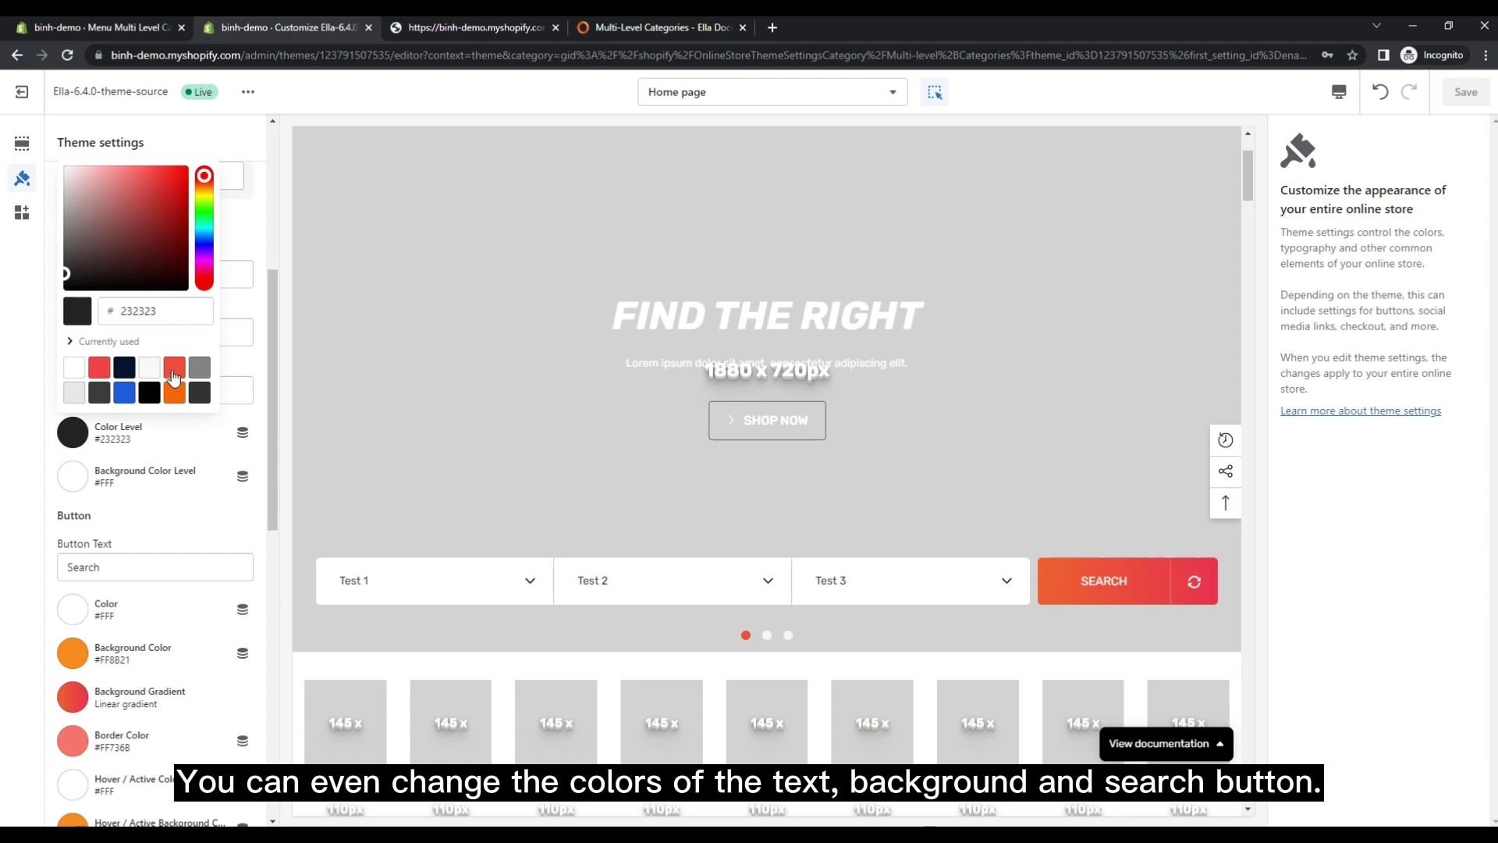
{"action": "left_click", "coordinate": [99, 370]}
{"action": "left_click", "coordinate": [23, 468]}
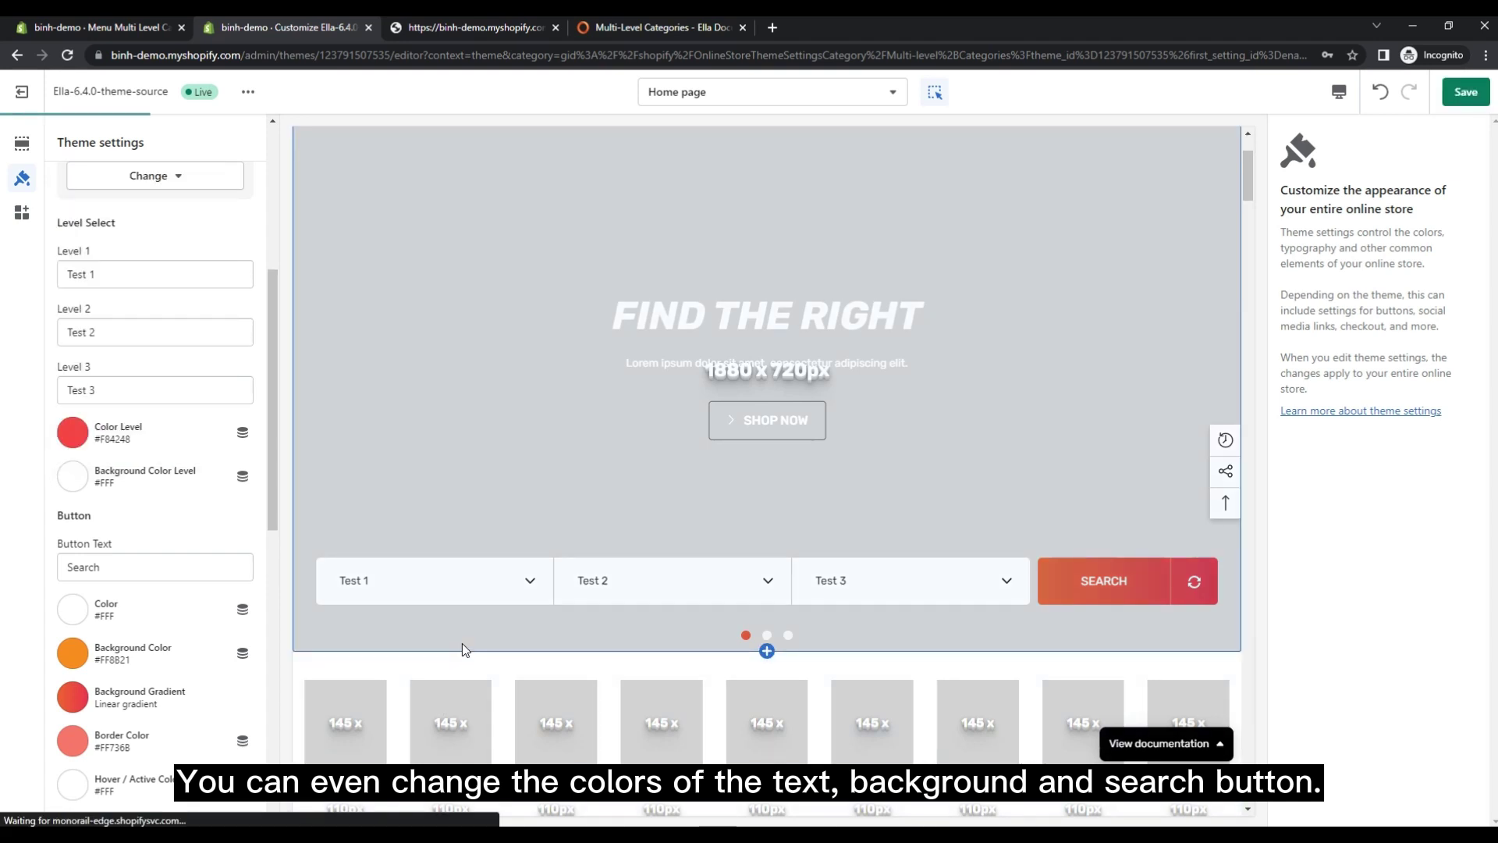
Set the filter's Background Color Level to dark gray #323232.
{"action": "left_click", "coordinate": [73, 476]}
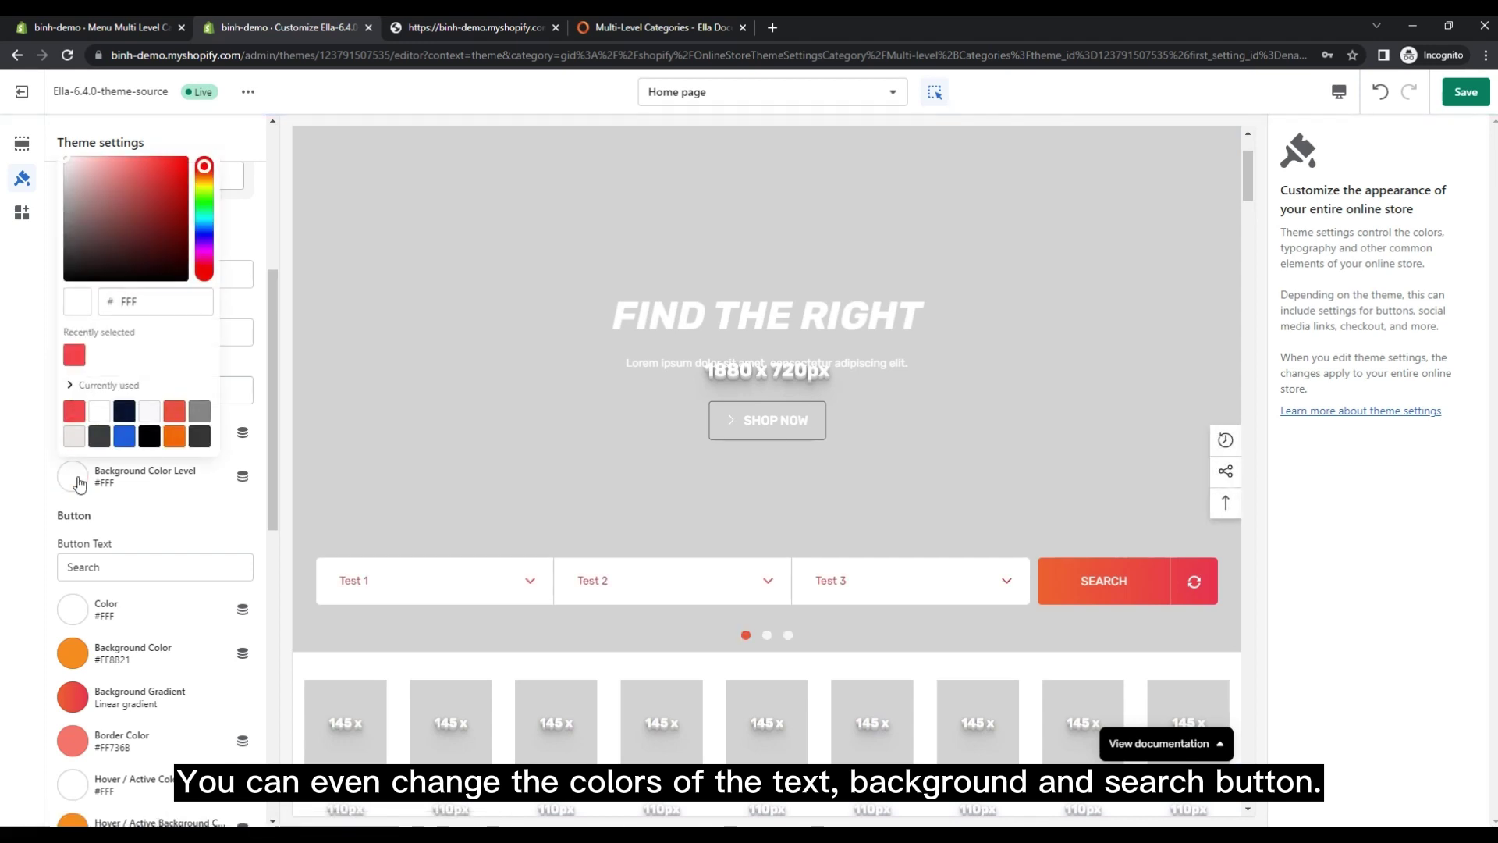
{"action": "left_click", "coordinate": [75, 436]}
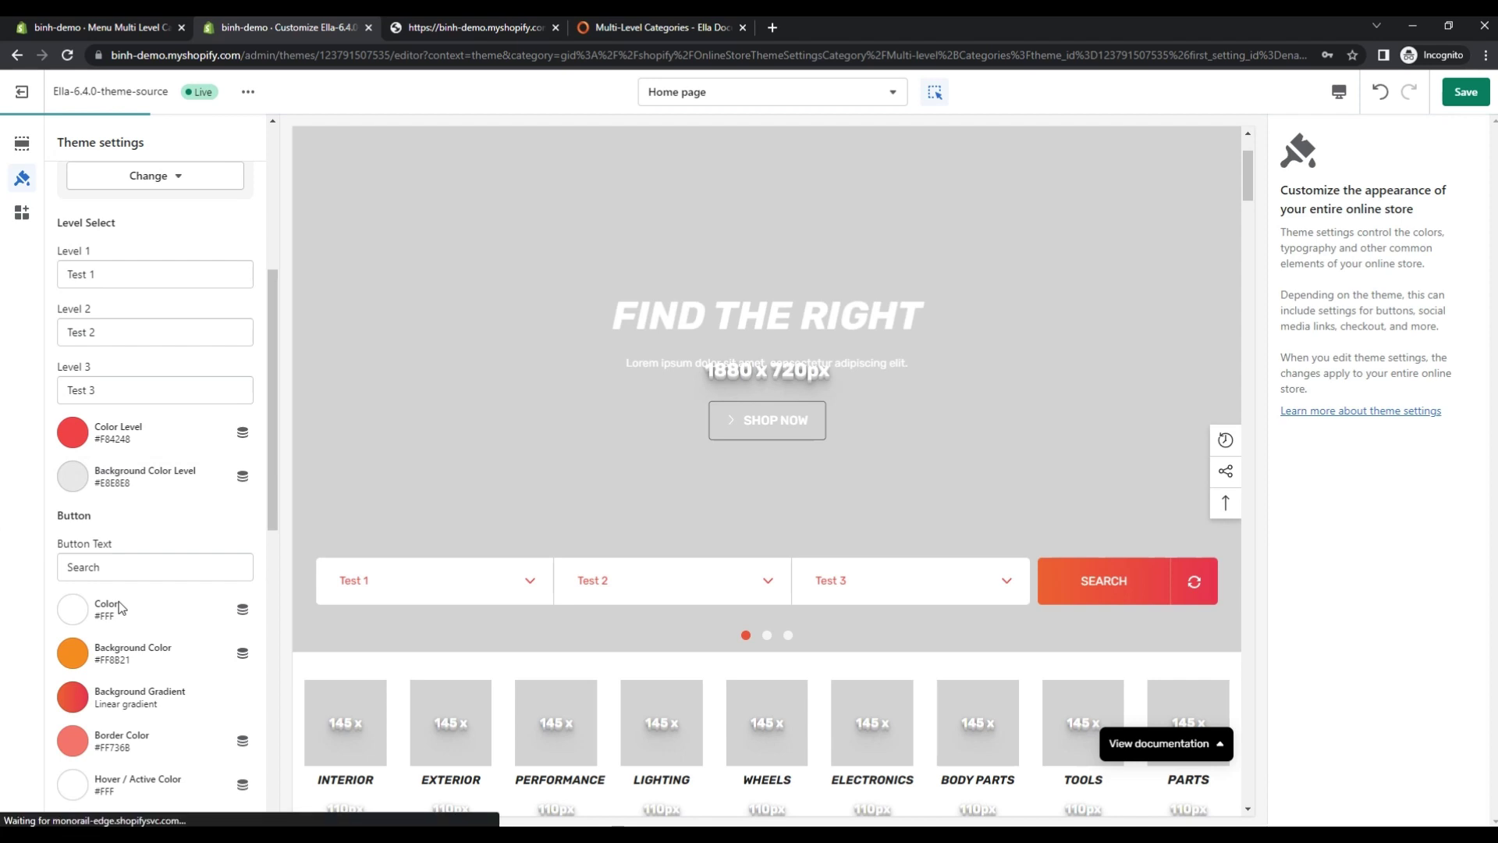
{"action": "left_click", "coordinate": [81, 482]}
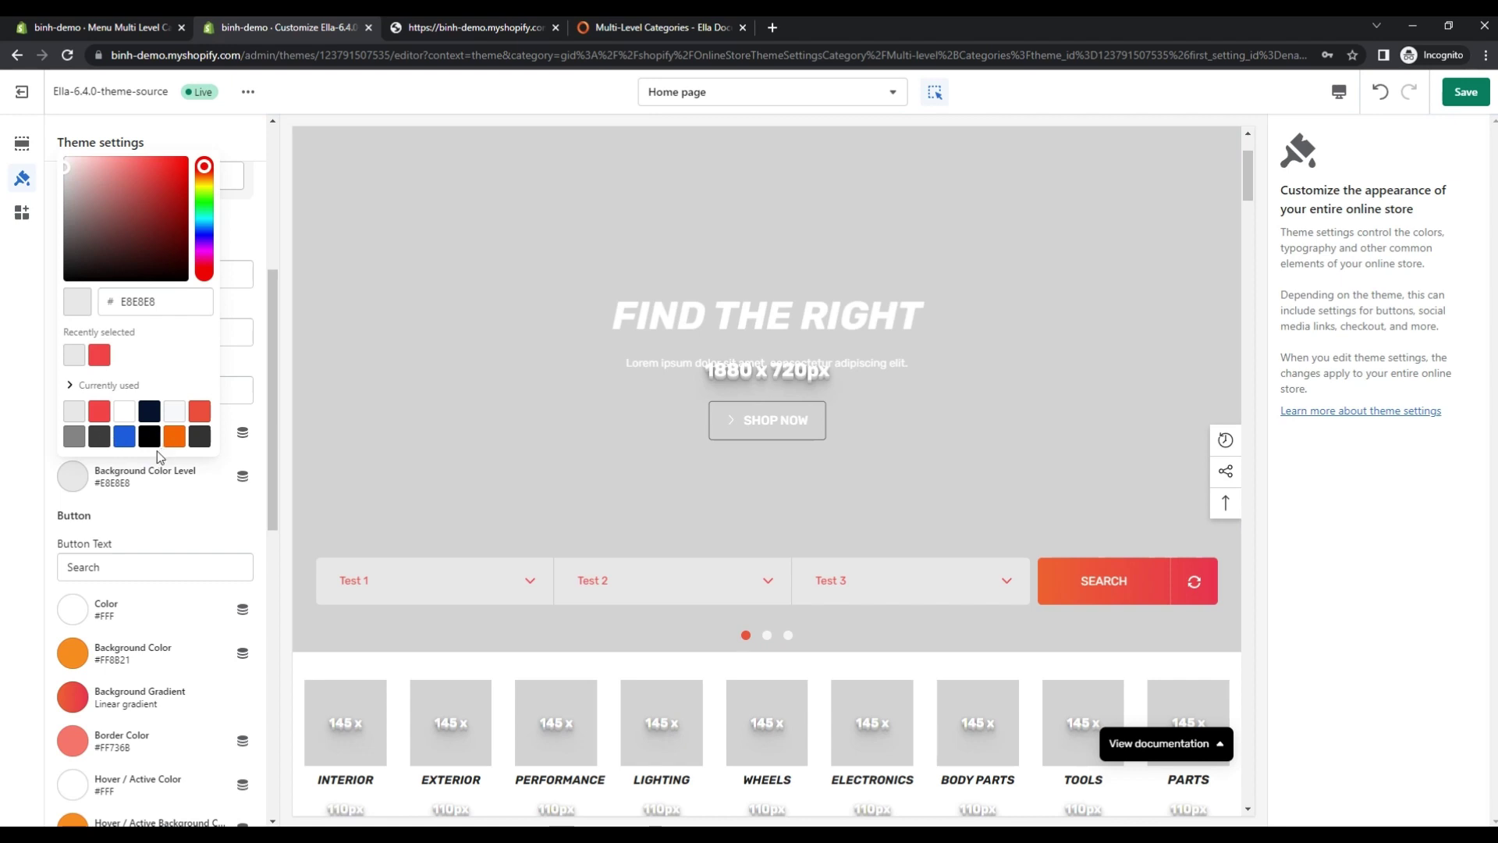
{"action": "left_click", "coordinate": [199, 437]}
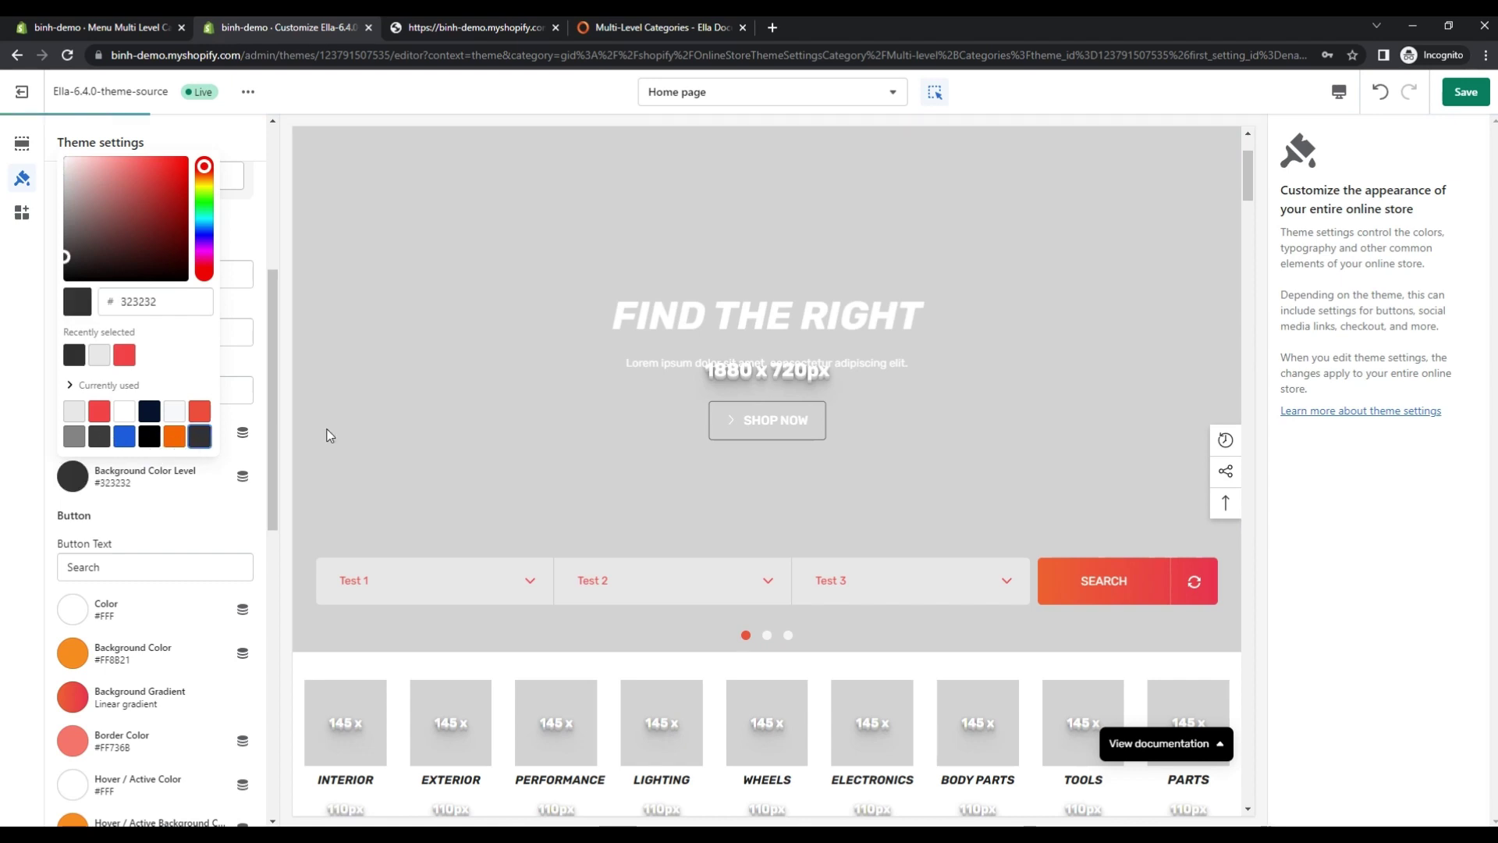
Save the color changes and reload the storefront home page to check the filter's colors.
{"action": "left_click", "coordinate": [1471, 95]}
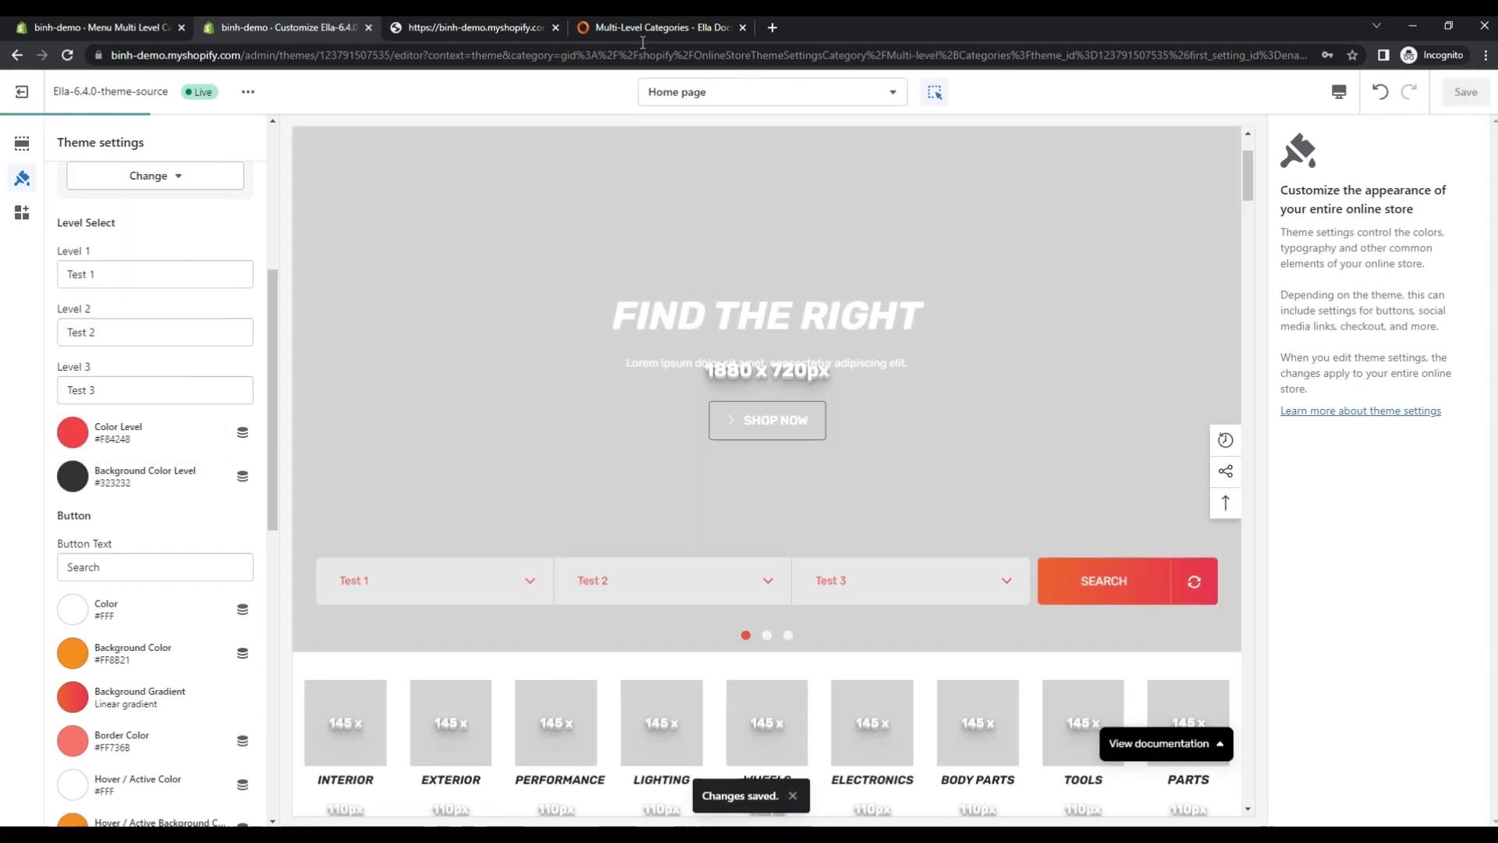
{"action": "left_click", "coordinate": [469, 25]}
{"action": "key", "text": "F5"}
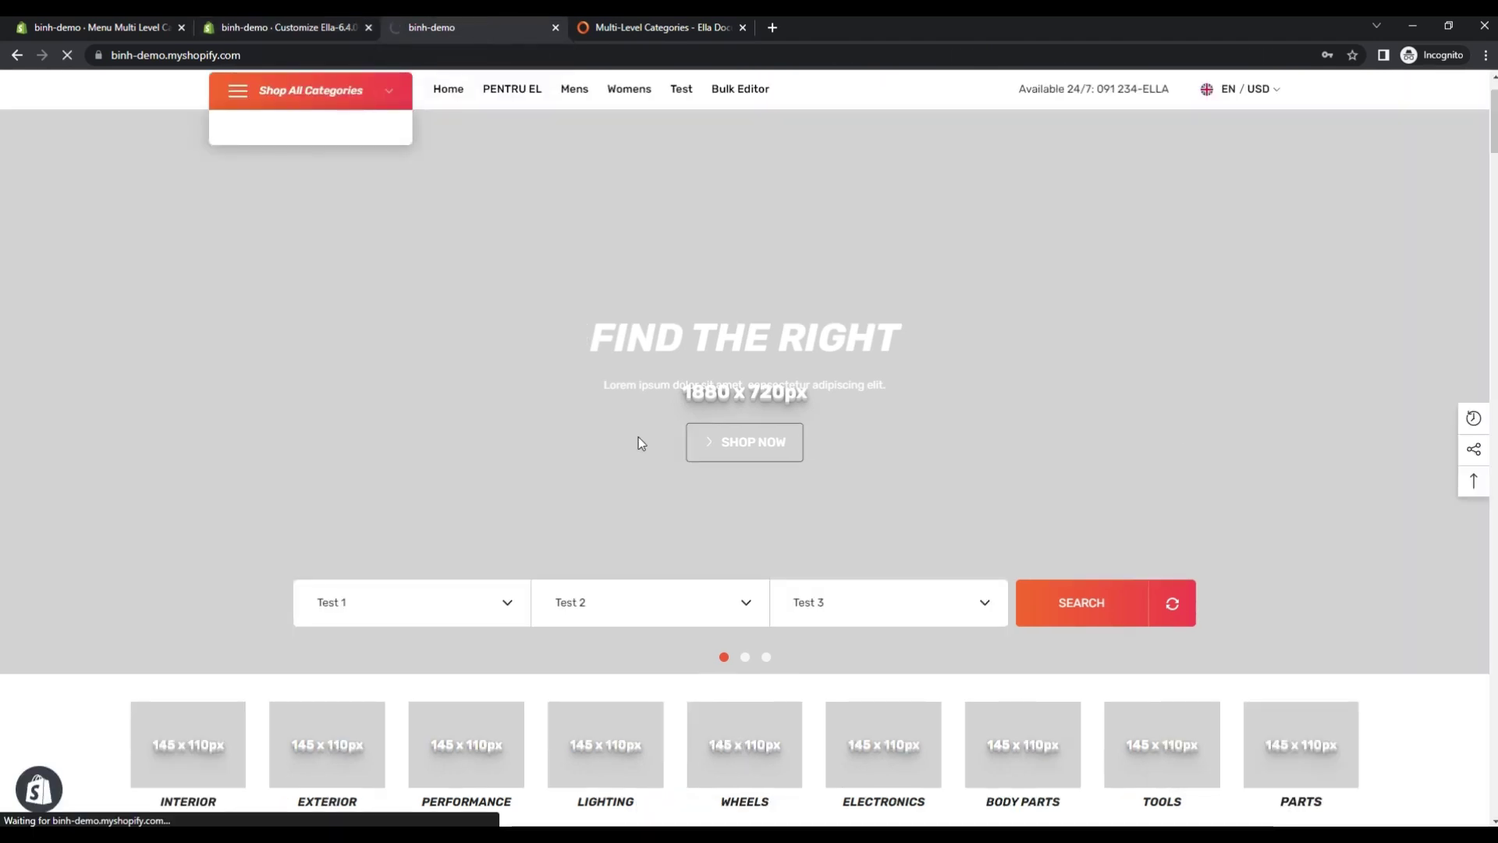
Return to the theme editor and set the Multi-Level Categories filter's Button Text to "Search Test".
{"action": "left_click", "coordinate": [291, 25]}
{"action": "scroll", "coordinate": [191, 513], "scroll_direction": "down", "scroll_amount": 2}
{"action": "left_click", "coordinate": [166, 407]}
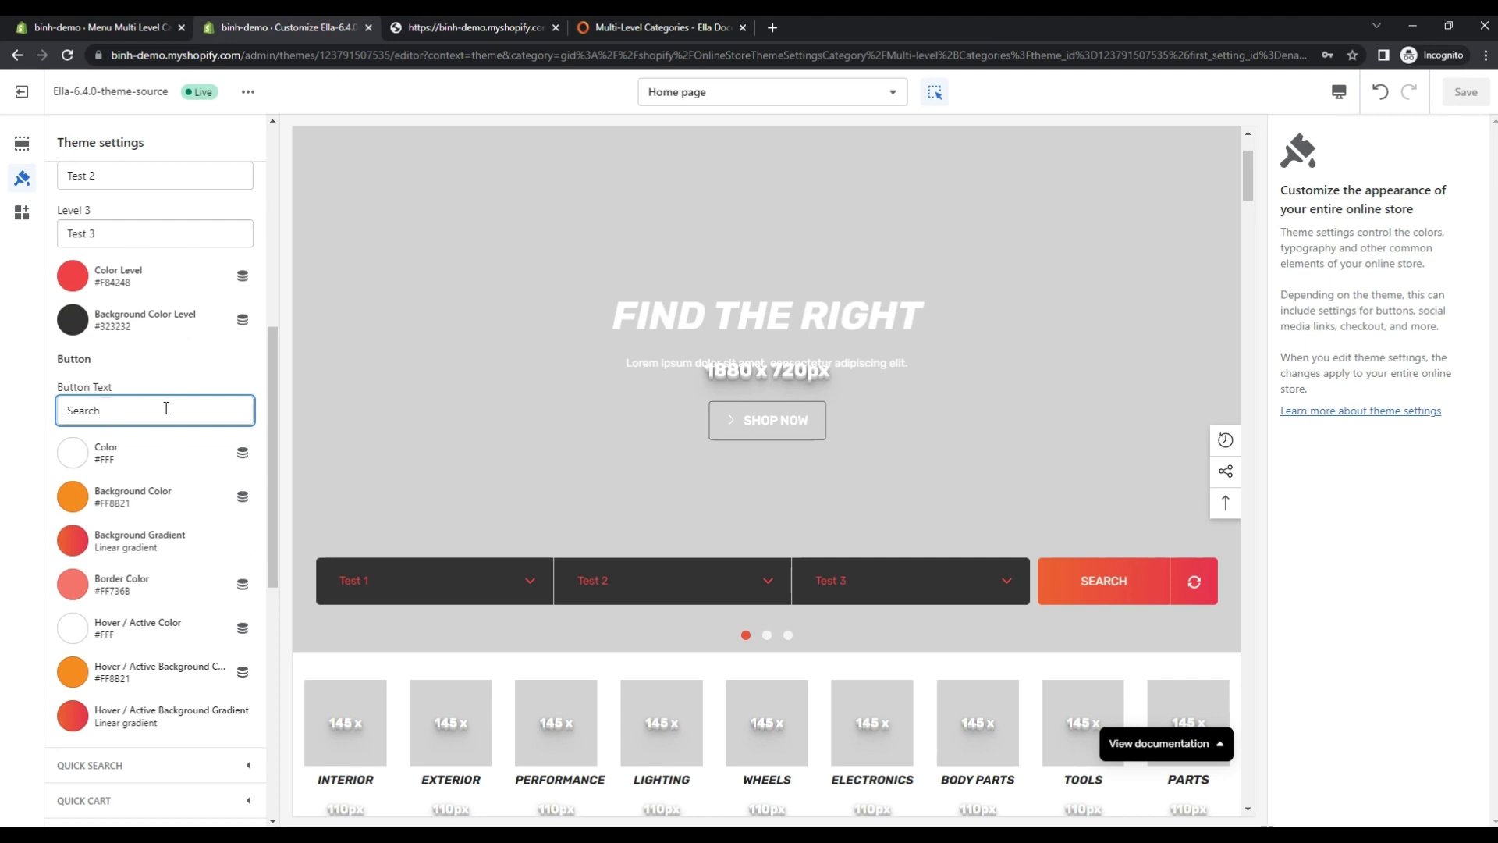
{"action": "type", "text": "Tss"}
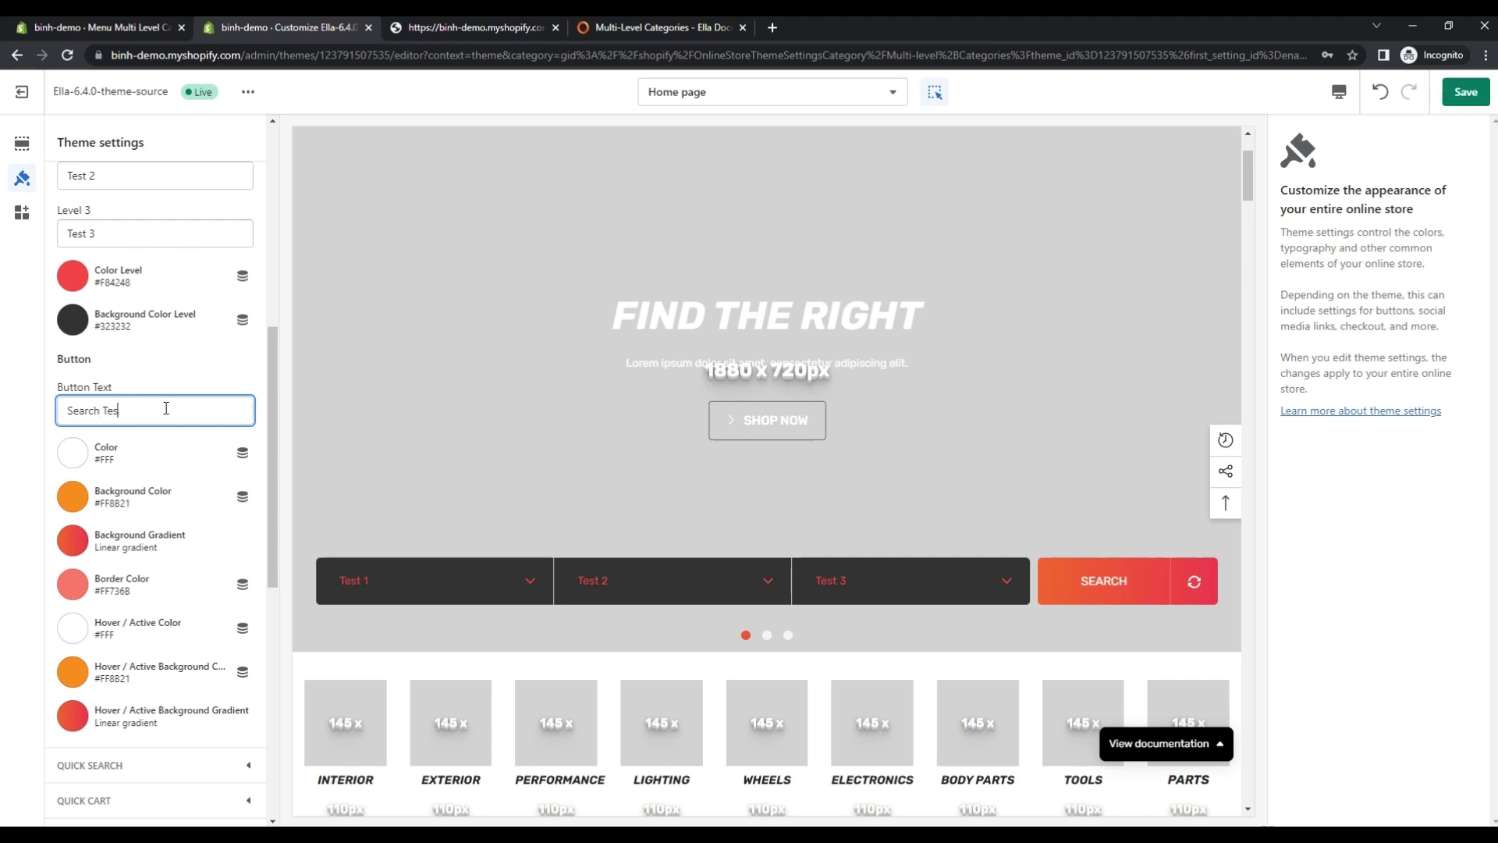
{"action": "type", "text": "t"}
{"action": "scroll", "coordinate": [765, 534], "scroll_direction": "down", "scroll_amount": 2}
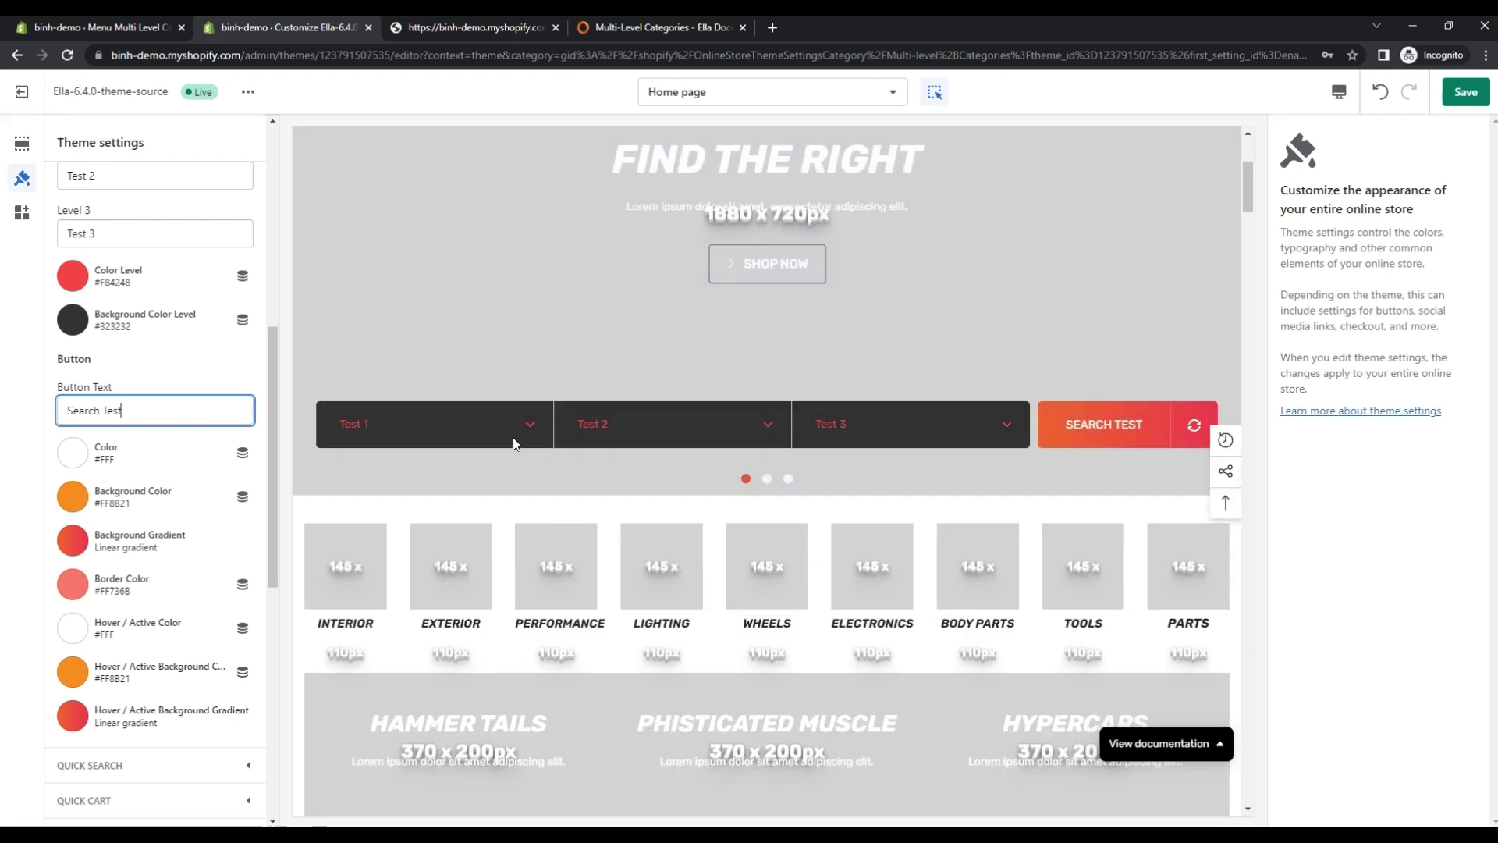
Change the starting color stop of the filter button's Background Gradient to a bright green.
{"action": "left_click", "coordinate": [72, 496]}
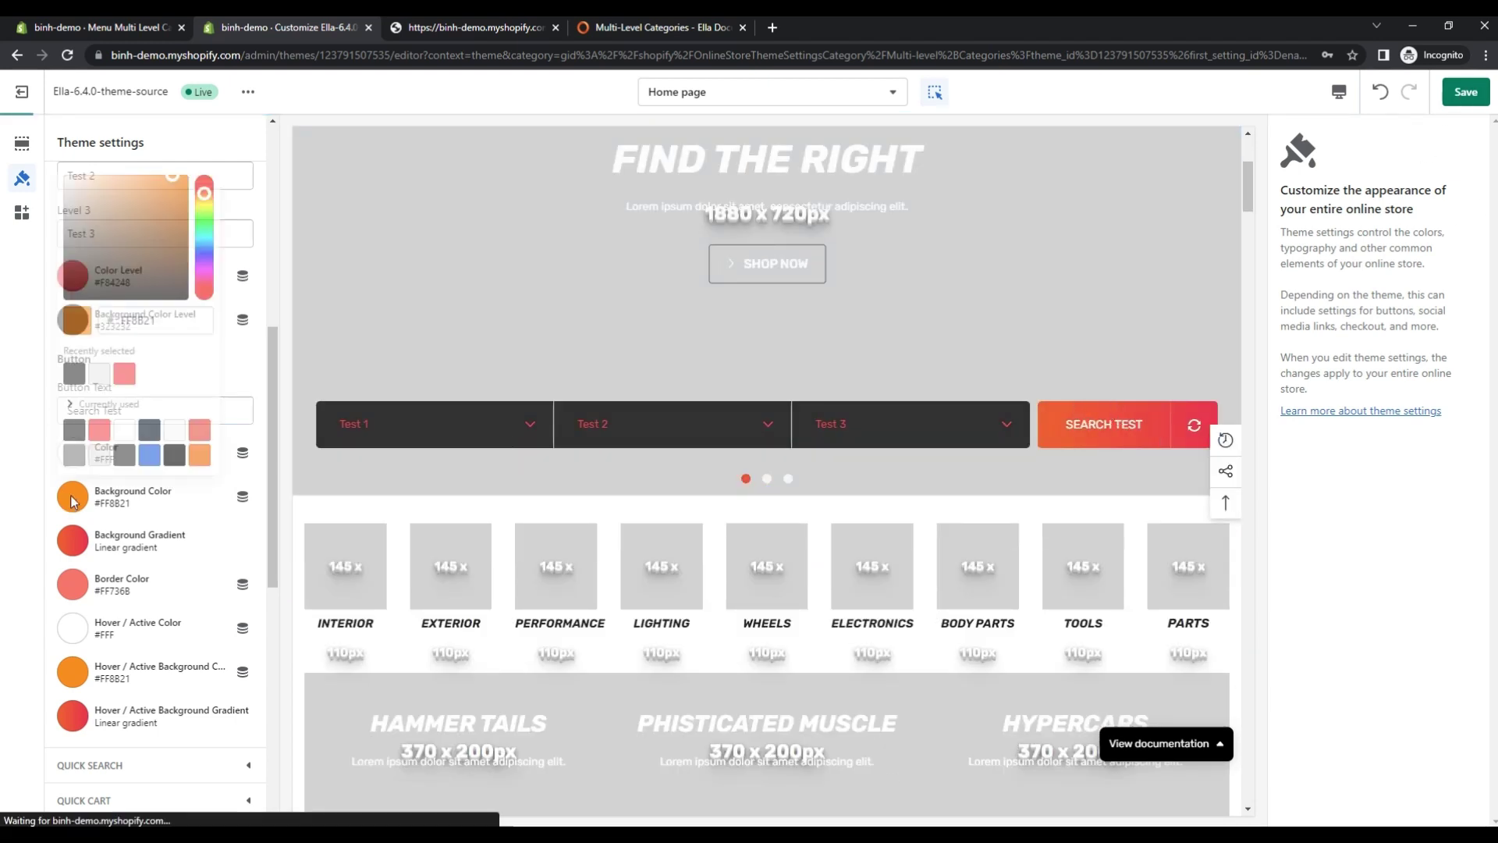
{"action": "left_click", "coordinate": [69, 546]}
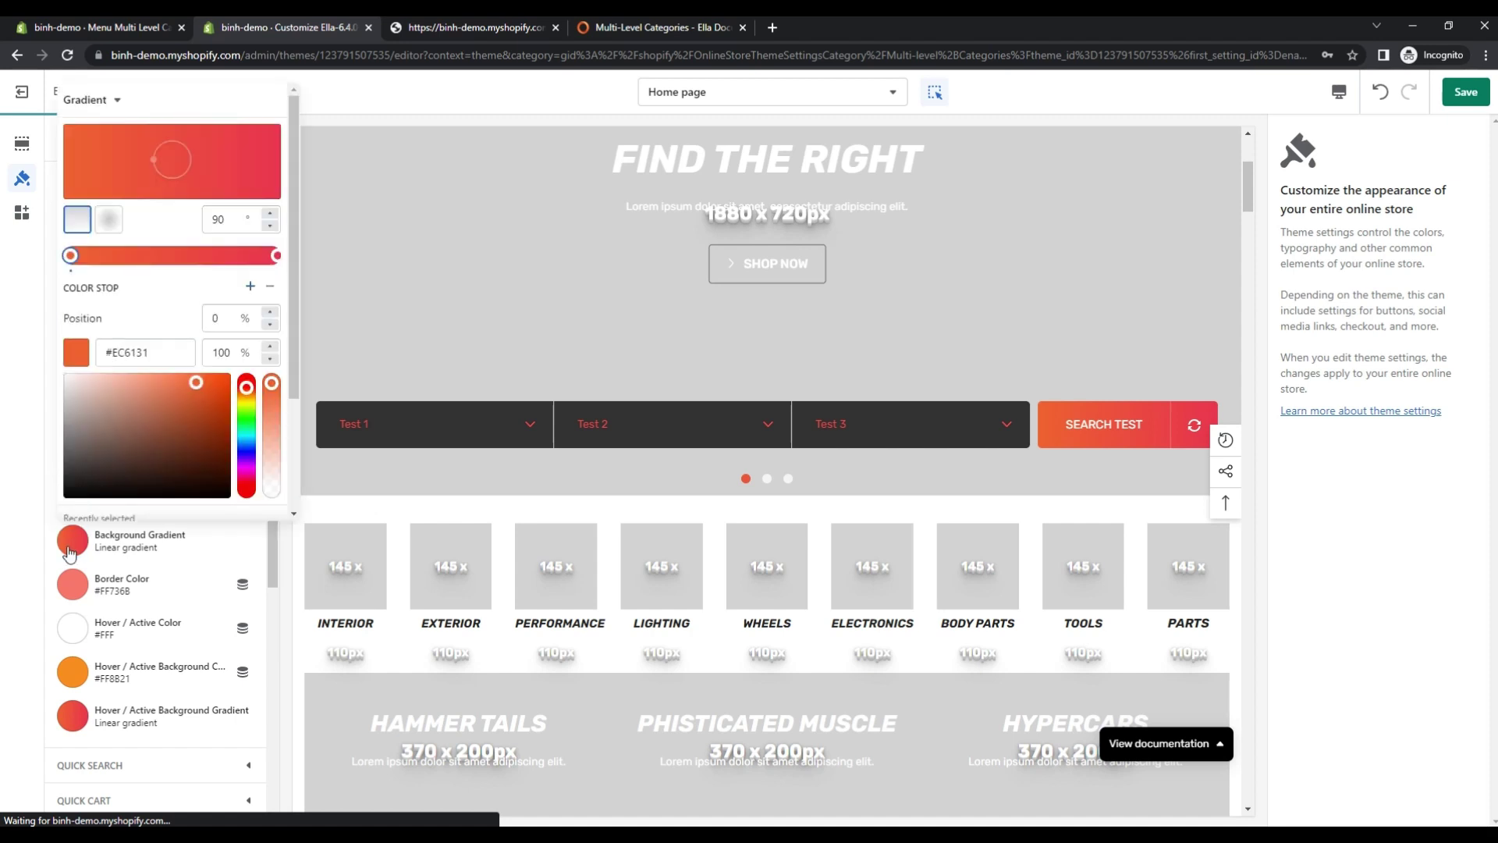
{"action": "left_click", "coordinate": [244, 418]}
{"action": "left_click", "coordinate": [4, 494]}
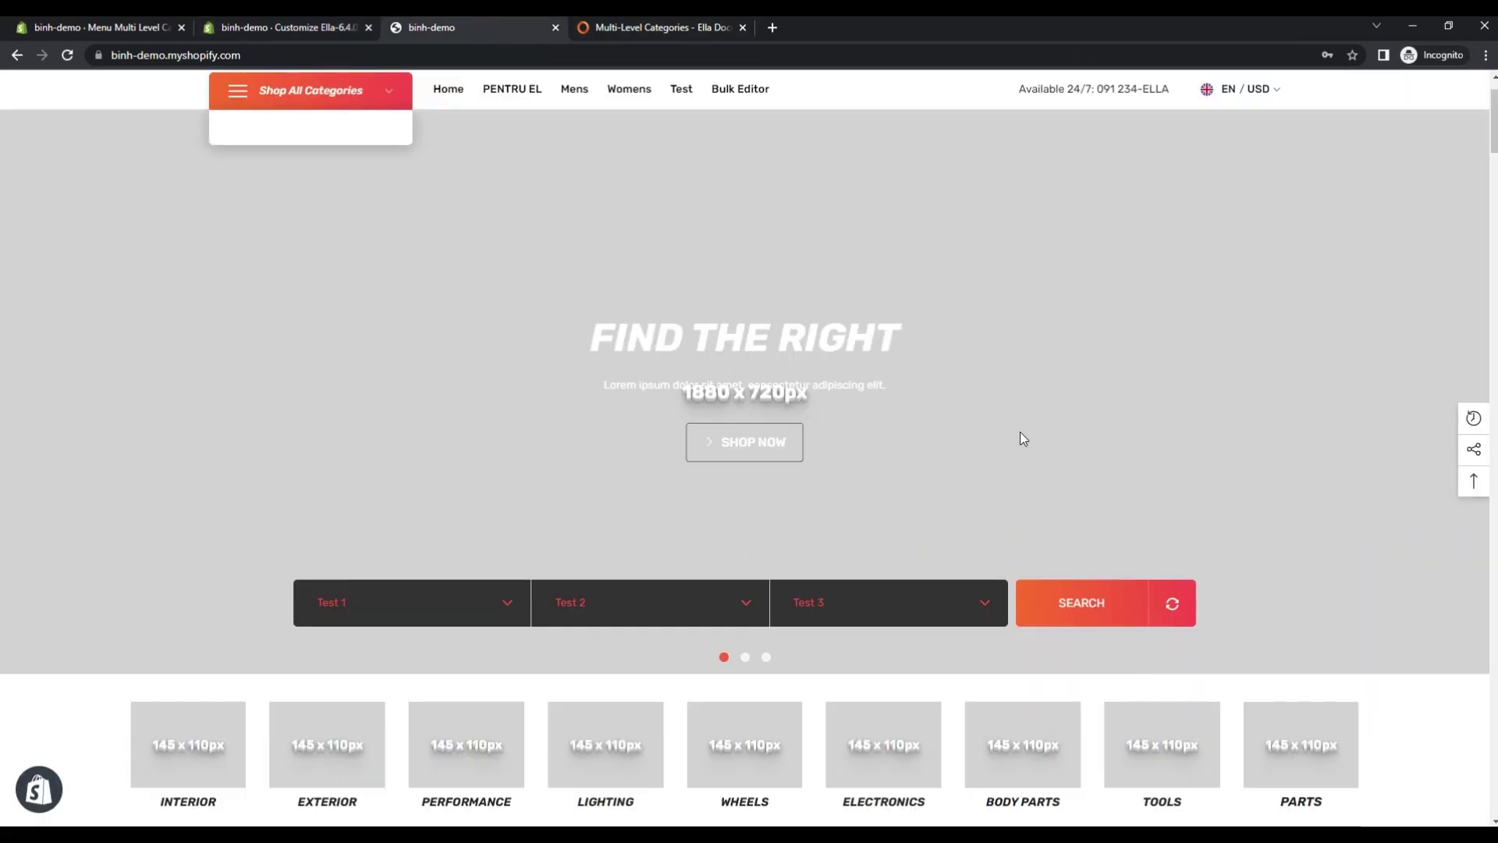
Reload the storefront home page to check the filter button's text and background gradient.
{"action": "key", "text": "F5"}
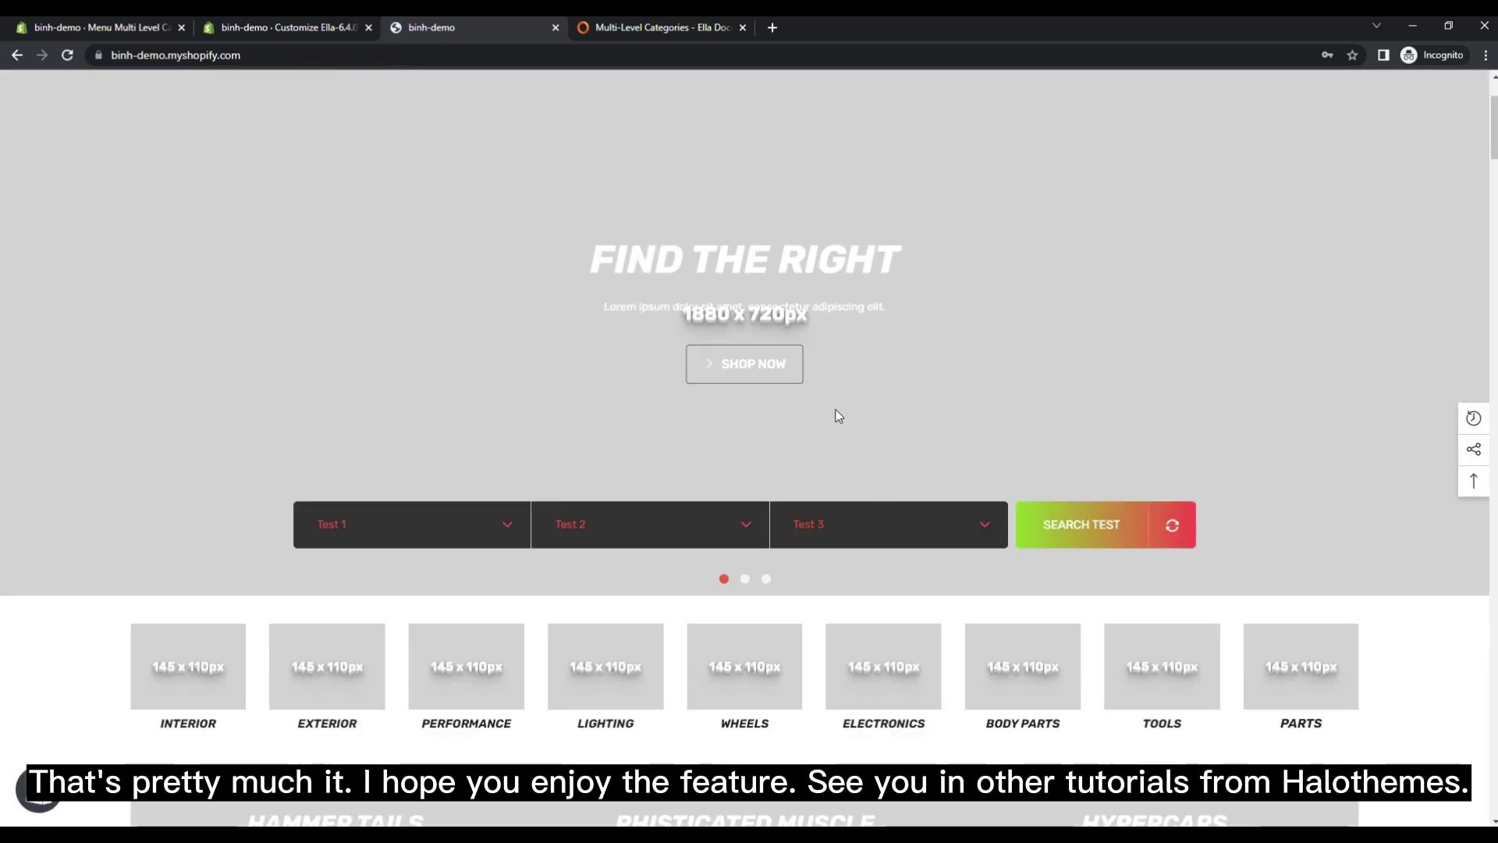
{"action": "scroll", "coordinate": [836, 414], "scroll_direction": "up", "scroll_amount": 2}
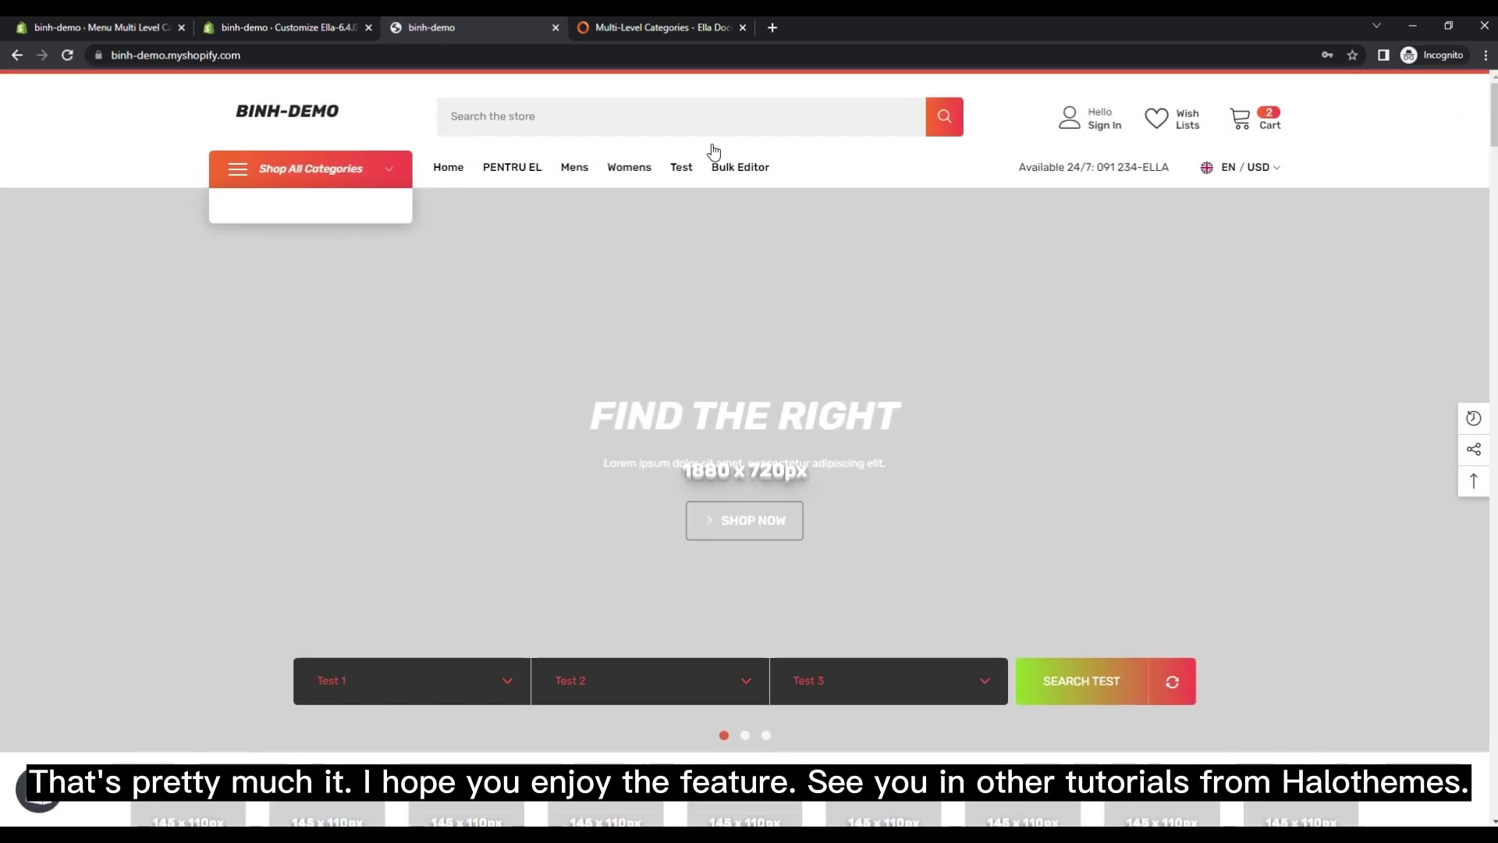